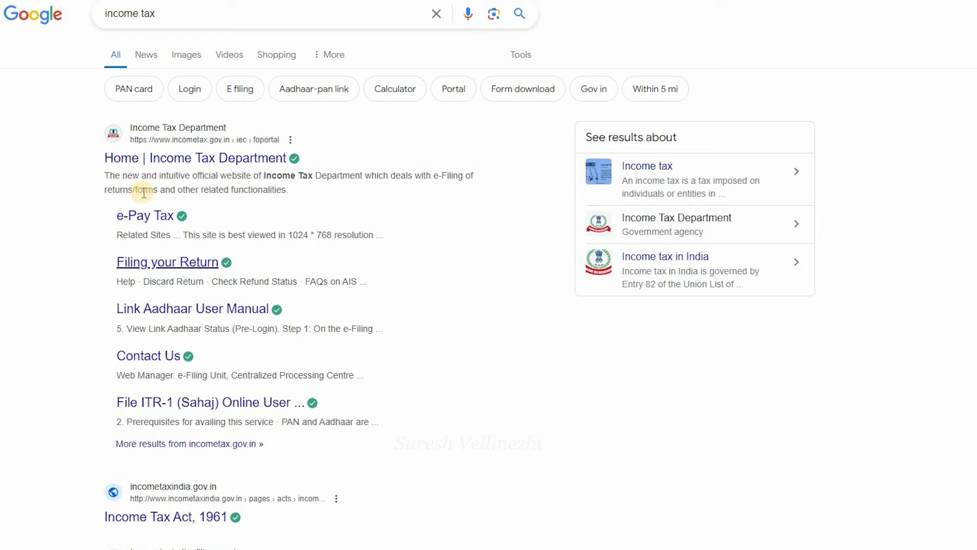
# Step: Open the Income Tax Department e-Filing portal and submit the account's user ID on its login page
pyautogui.click(157, 161)
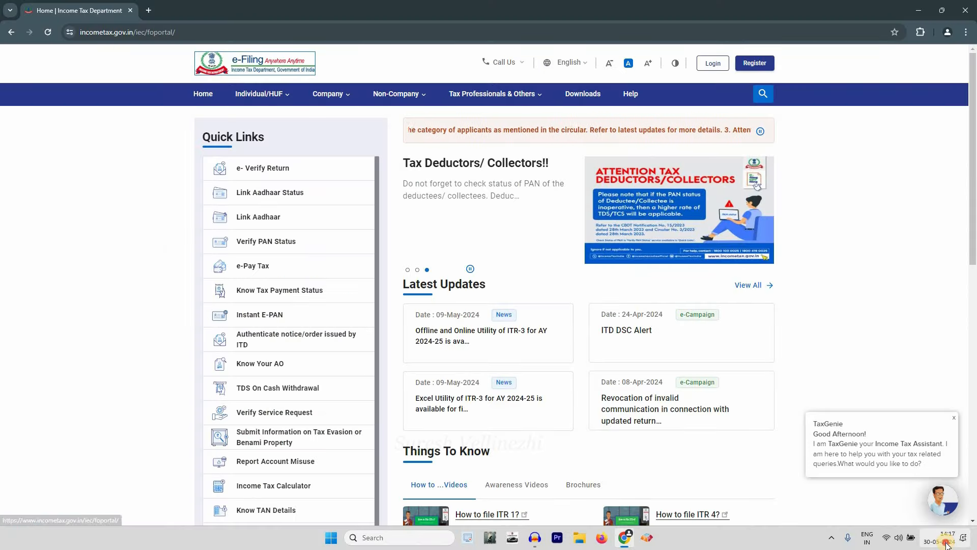
pyautogui.click(946, 540)
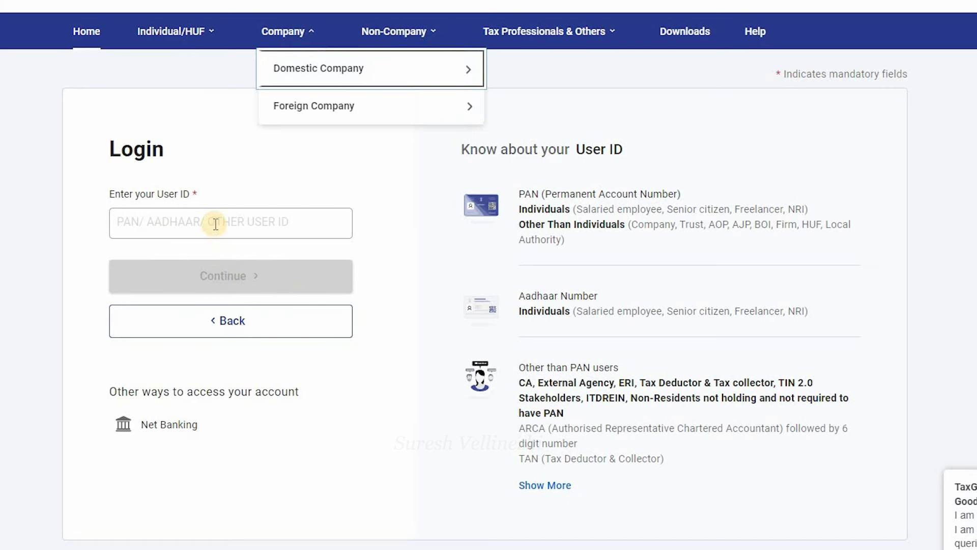
pyautogui.click(215, 224)
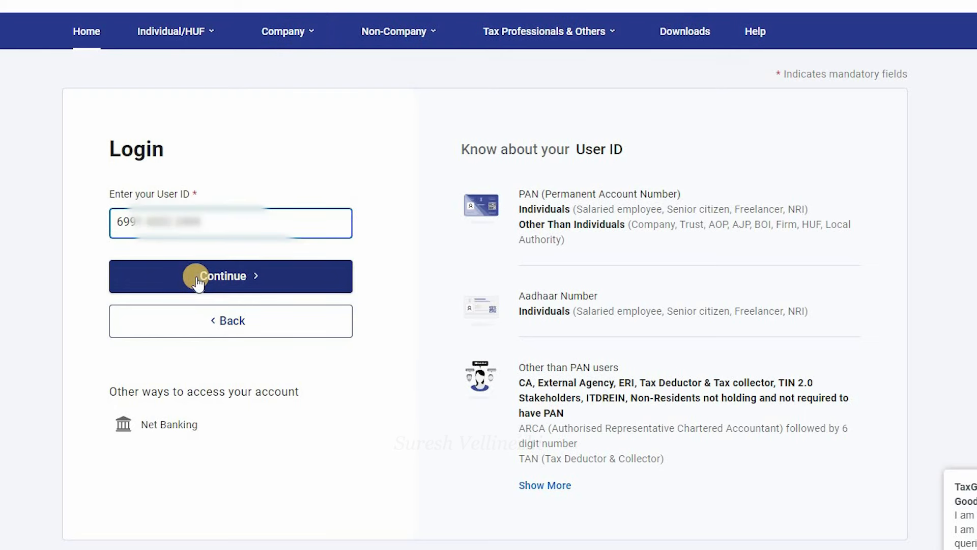
pyautogui.click(195, 278)
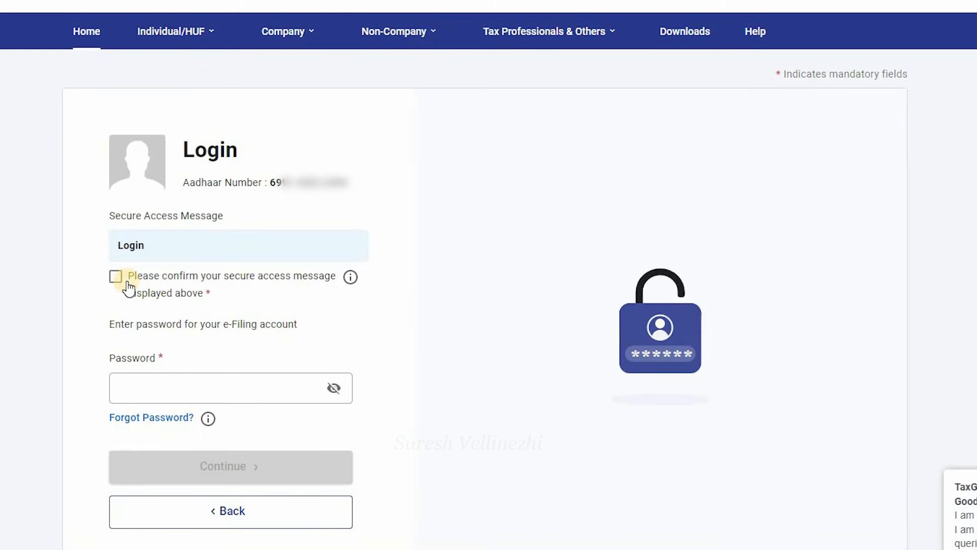
pyautogui.scroll(-1, 167, 422)
pyautogui.scroll(1, 167, 422)
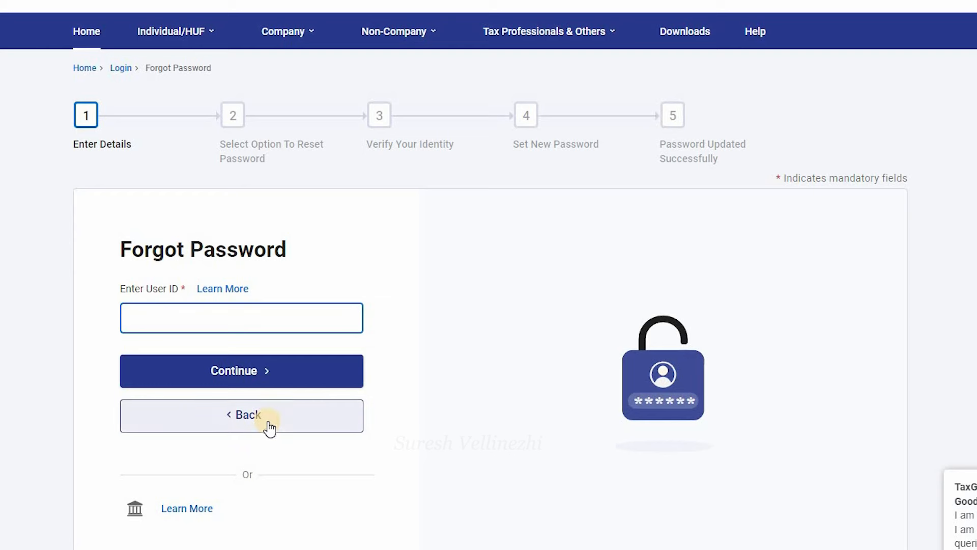
pyautogui.click(226, 420)
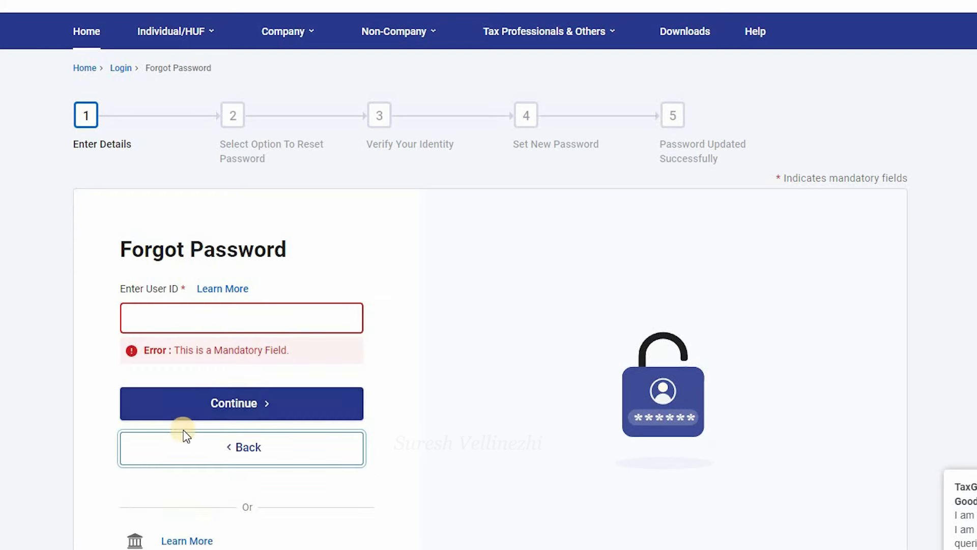
# Step: Log in to the e-Filing account with the taxpayer's user ID and open the My Profile page
pyautogui.click(196, 222)
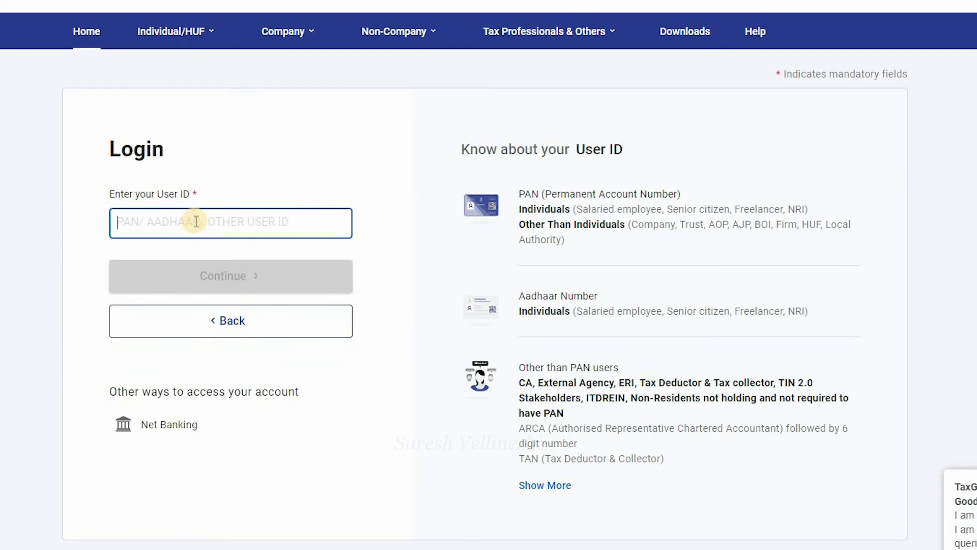
pyautogui.write('6')
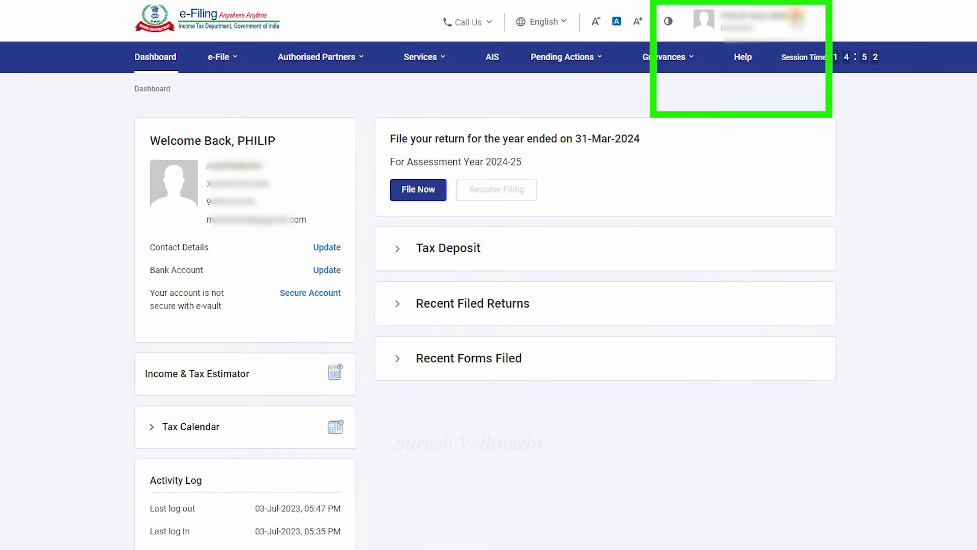
pyautogui.click(800, 19)
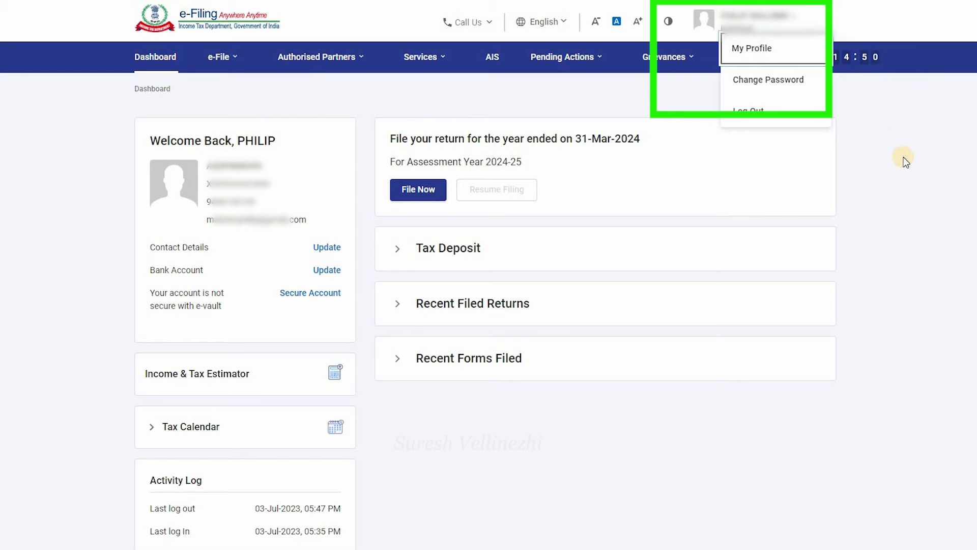
pyautogui.click(800, 22)
pyautogui.click(775, 21)
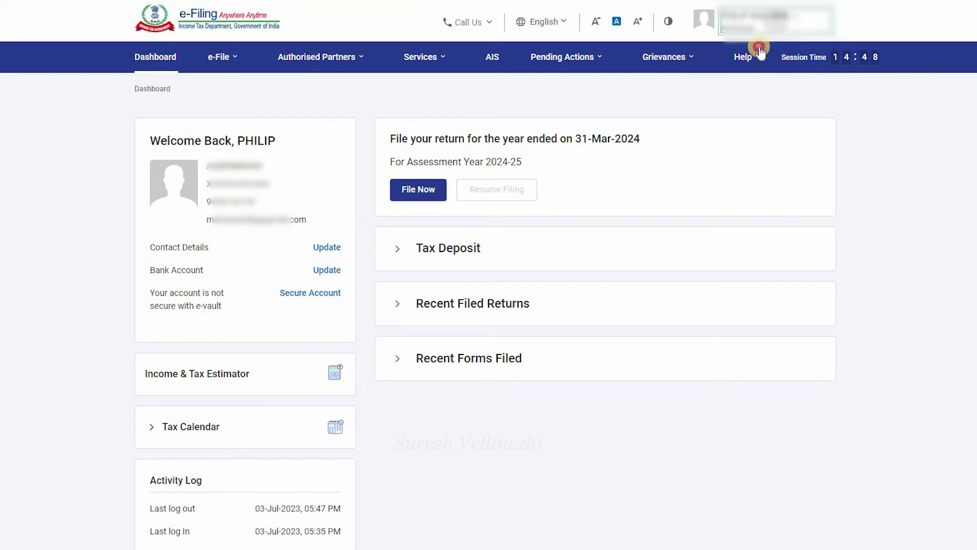
pyautogui.press('Return')
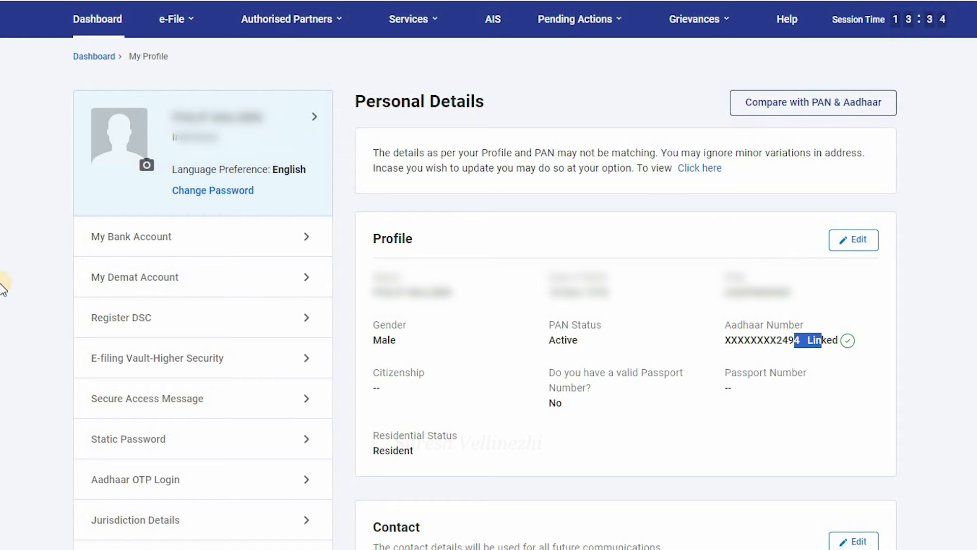
# Step: Choose to view Form 26AS under Income Tax Returns and accept the disclaimer for redirection to the TDS-CPC website
pyautogui.click(173, 21)
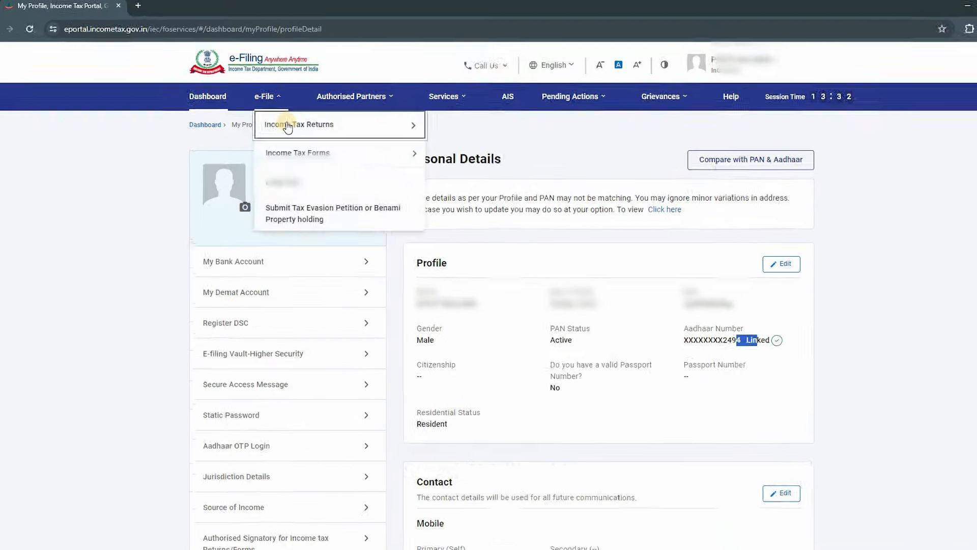
pyautogui.click(289, 137)
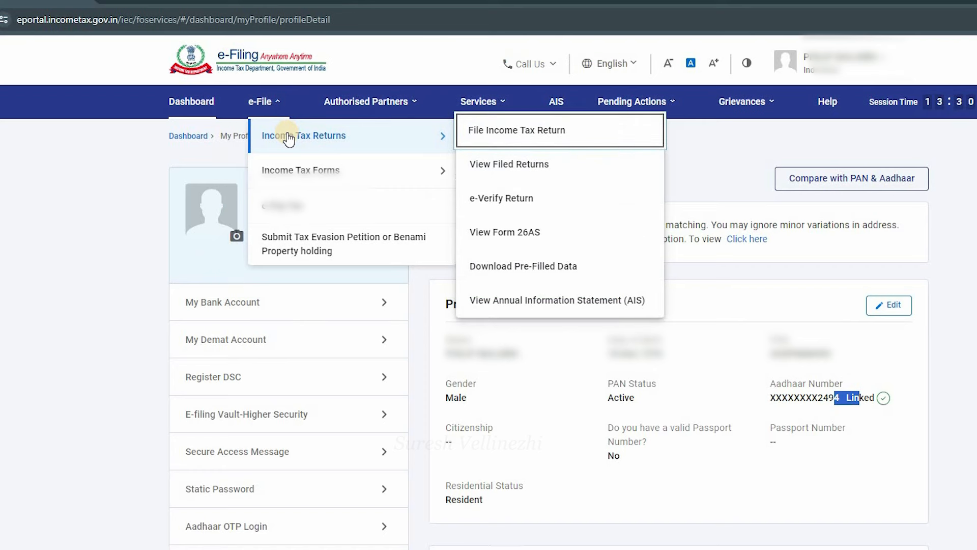
pyautogui.click(280, 105)
pyautogui.click(280, 104)
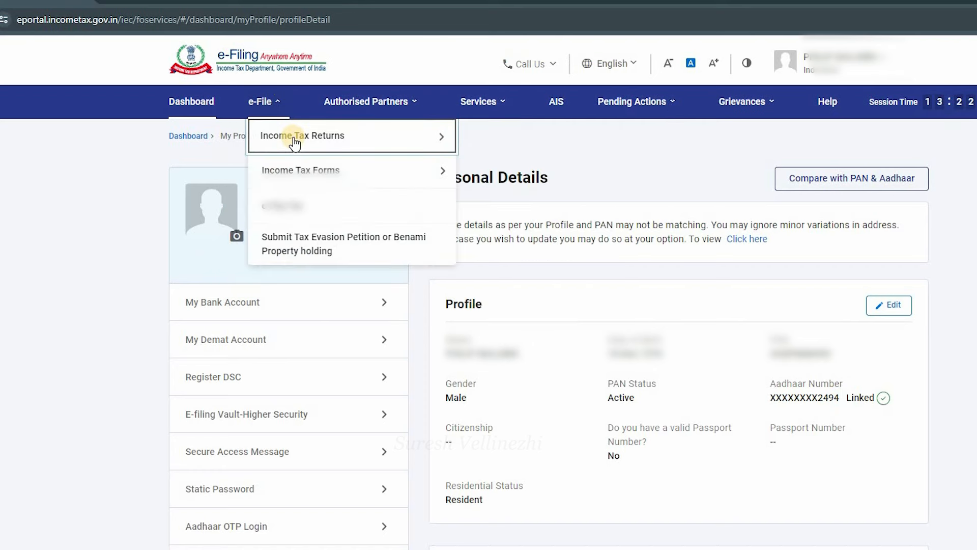
pyautogui.click(294, 138)
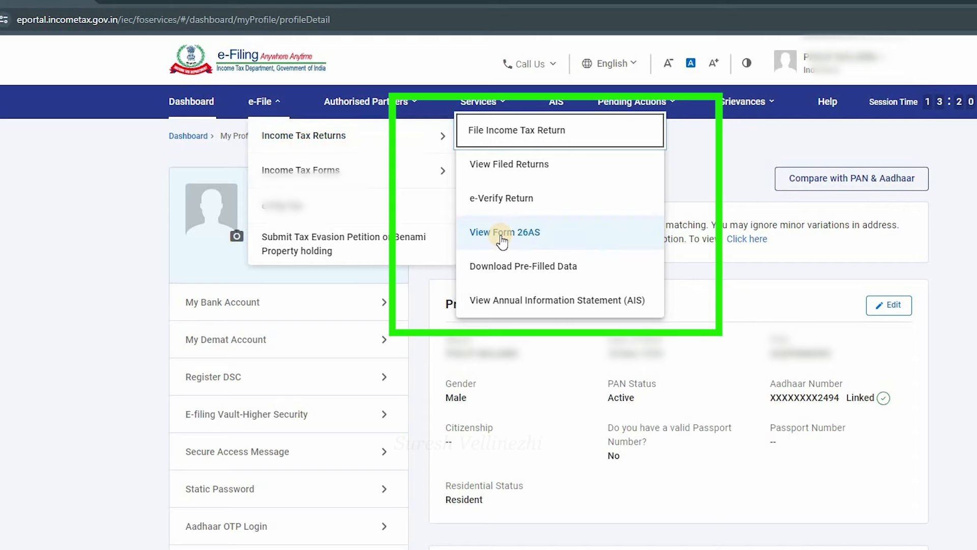
pyautogui.click(538, 232)
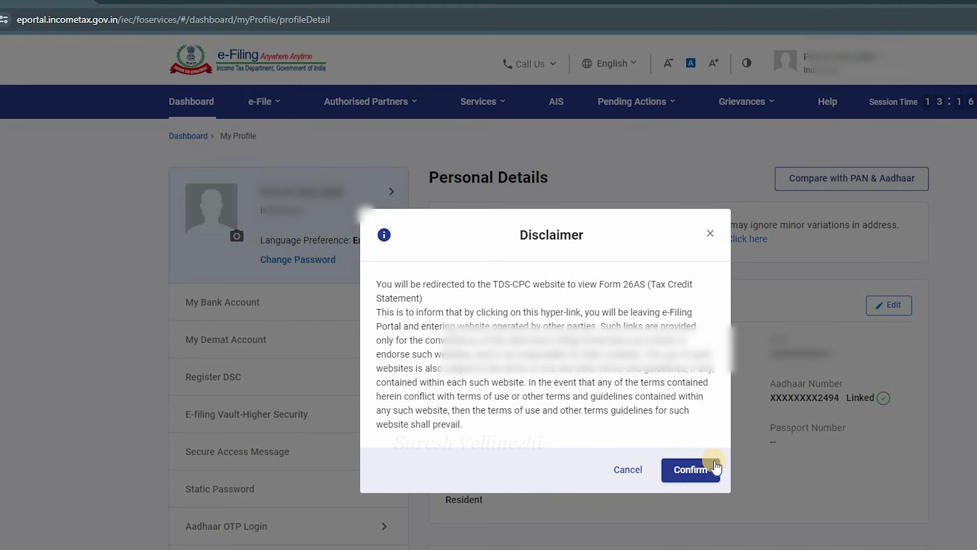
pyautogui.click(716, 466)
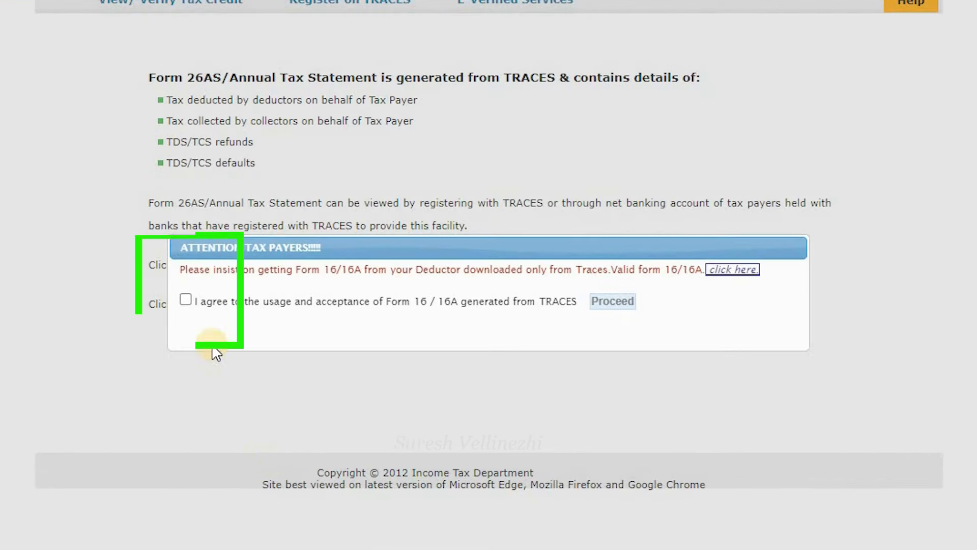
# Step: Agree to the usage of Form 16/16A generated from TRACES and proceed to View Tax Credit (Form 26AS/Annual Tax Statement)
pyautogui.click(185, 300)
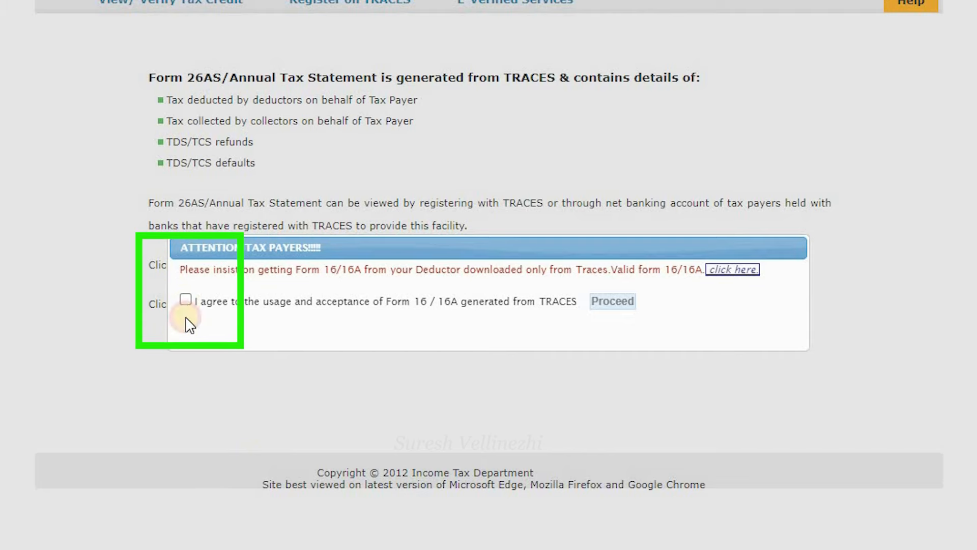
pyautogui.click(614, 303)
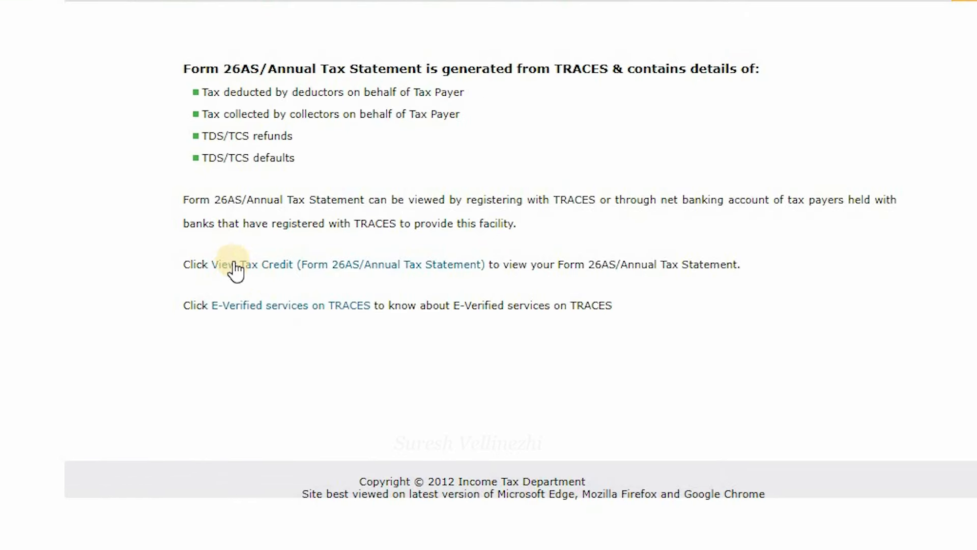
pyautogui.click(305, 267)
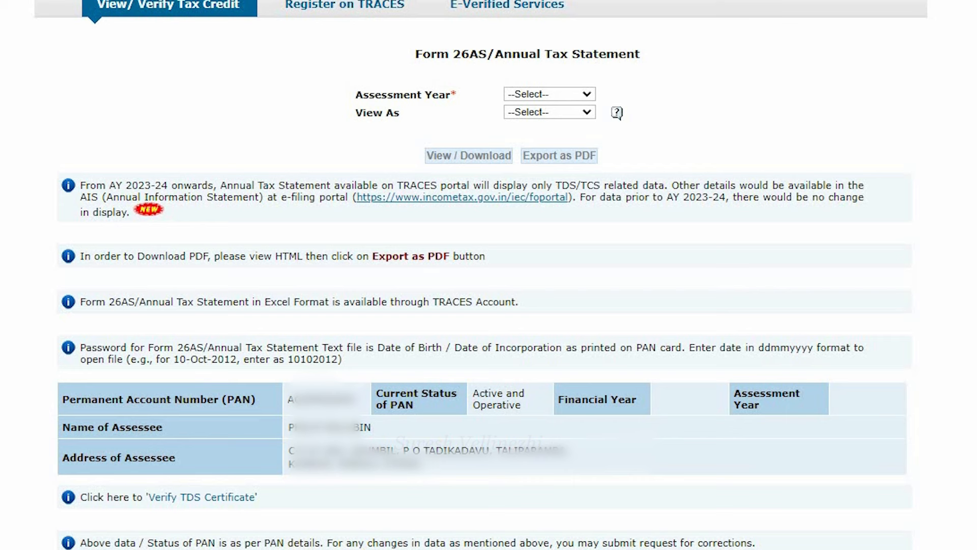
# Step: Display the Form 26AS annual tax statement for assessment year 2024-25 in HTML format
pyautogui.click(587, 95)
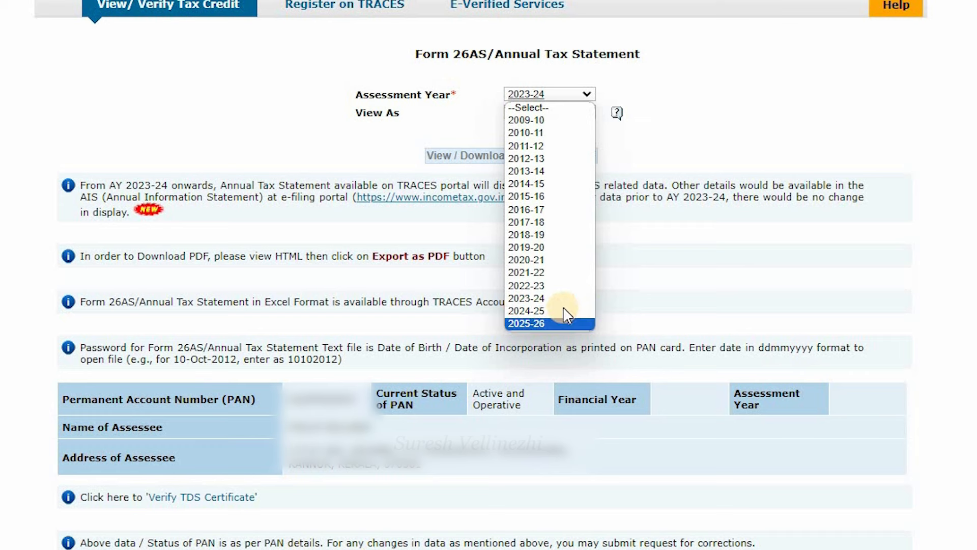
pyautogui.click(564, 310)
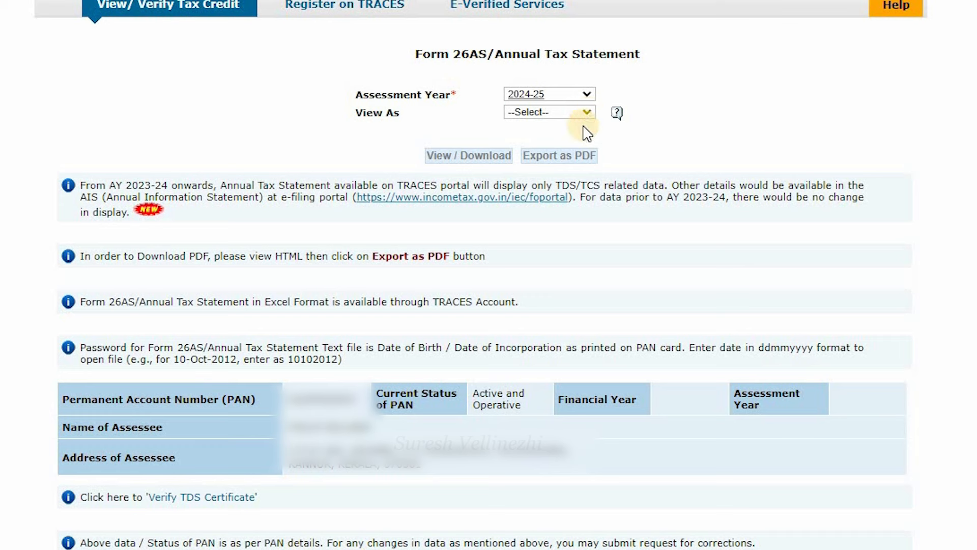
pyautogui.click(588, 113)
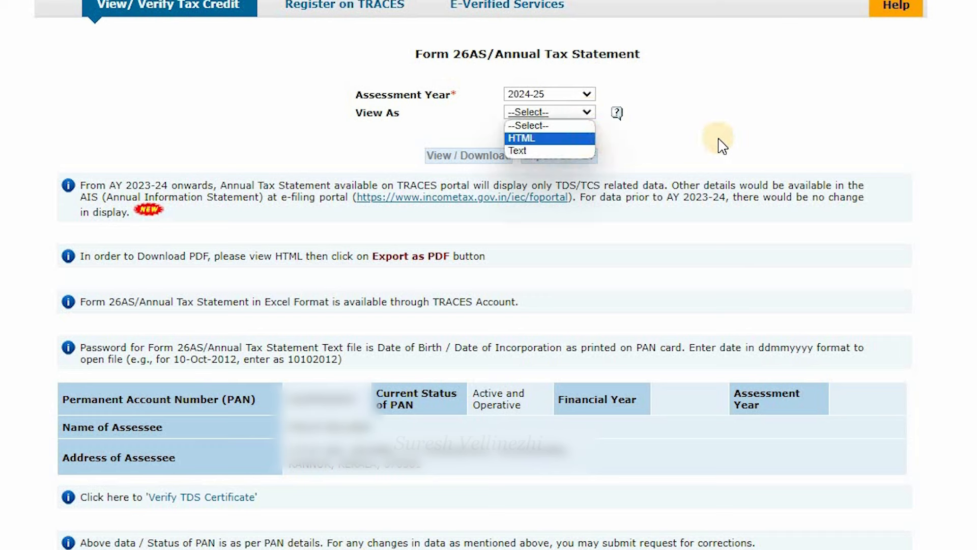
pyautogui.click(549, 138)
pyautogui.click(477, 161)
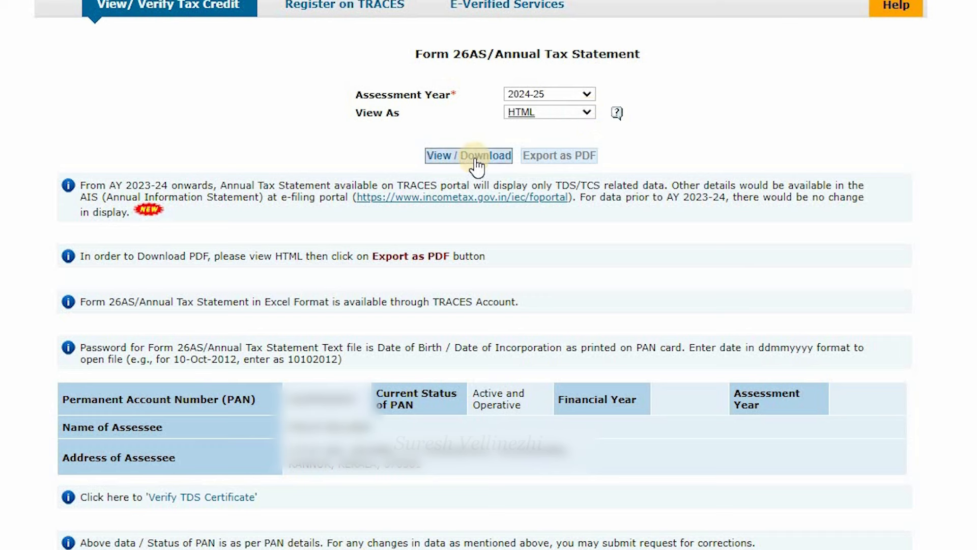
# Step: Examine the statement's financial year, assessment year and the Part I tax deducted and TDS deposited amounts
pyautogui.scroll(-5, 437, 228)
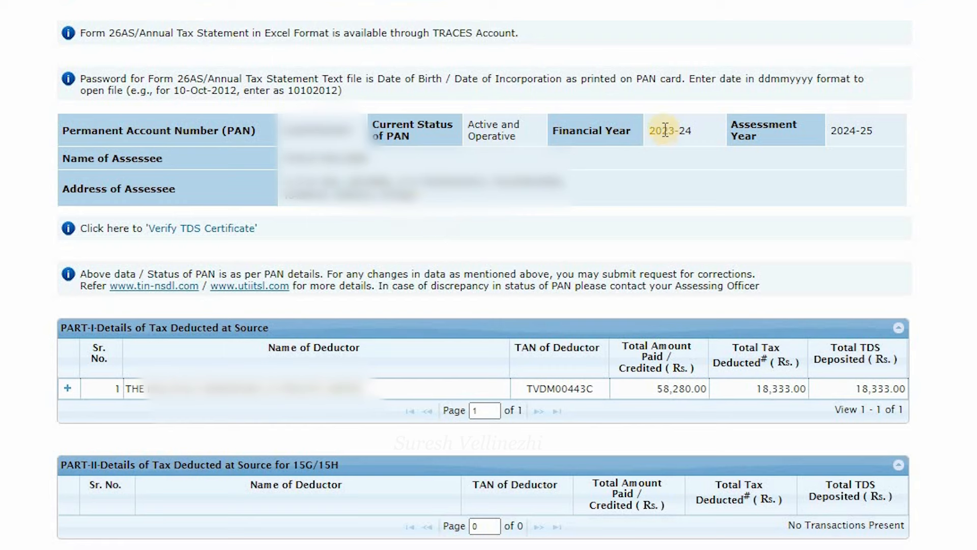
pyautogui.moveTo(661, 132); pyautogui.dragTo(694, 131)
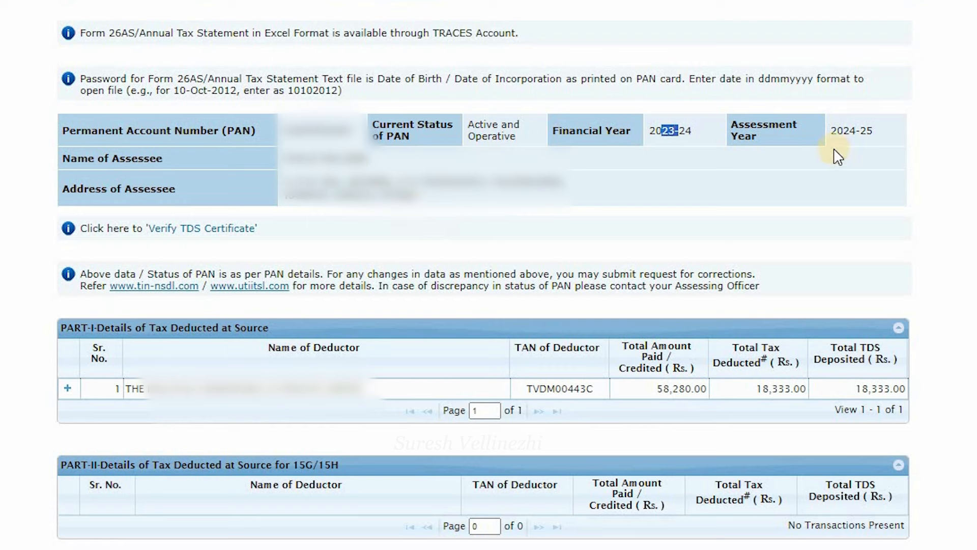
pyautogui.moveTo(838, 130); pyautogui.dragTo(879, 135)
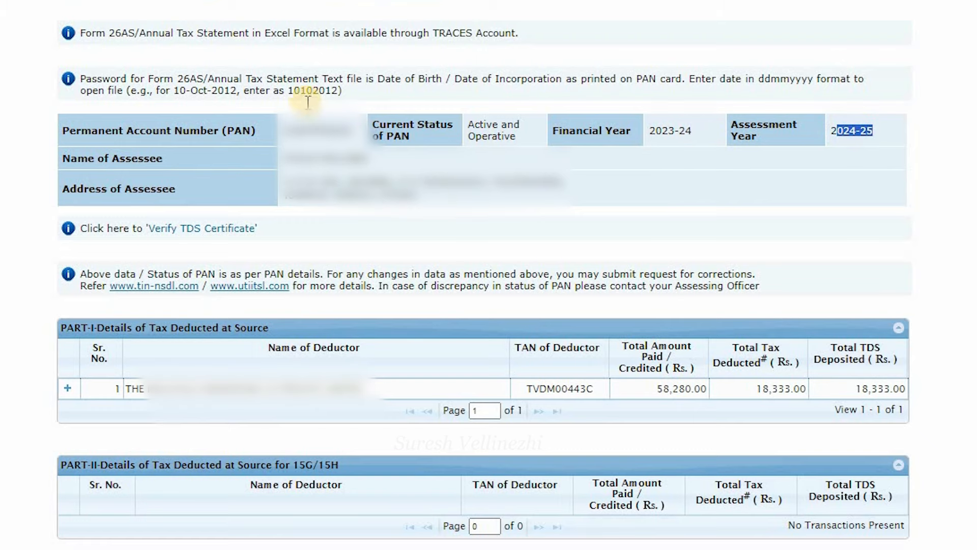
pyautogui.scroll(-5, 214, 158)
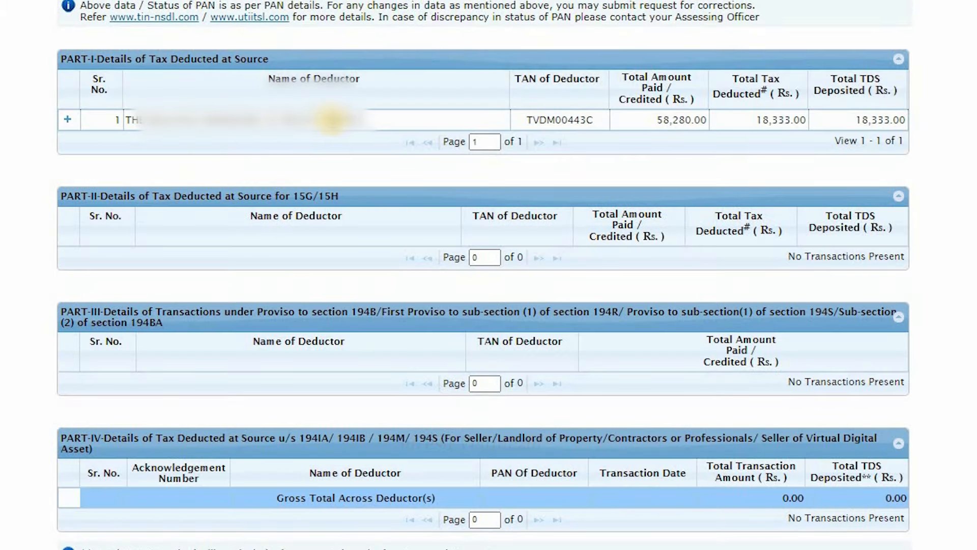
pyautogui.moveTo(150, 60); pyautogui.dragTo(269, 60)
pyautogui.click(303, 144)
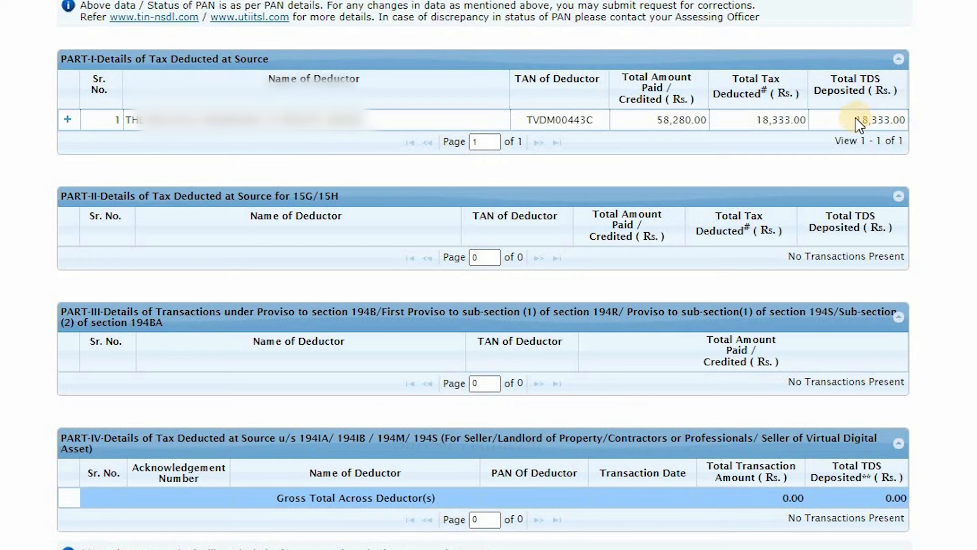
pyautogui.moveTo(884, 120); pyautogui.dragTo(856, 120)
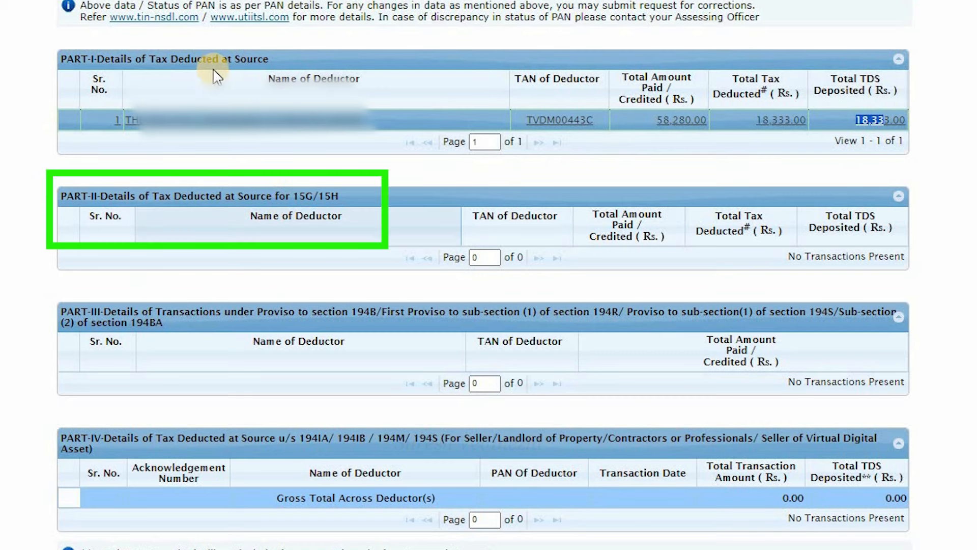
# Step: Review Part II (15G/15H) and the following sections of the statement down to Part VIII
pyautogui.moveTo(300, 197); pyautogui.dragTo(339, 197)
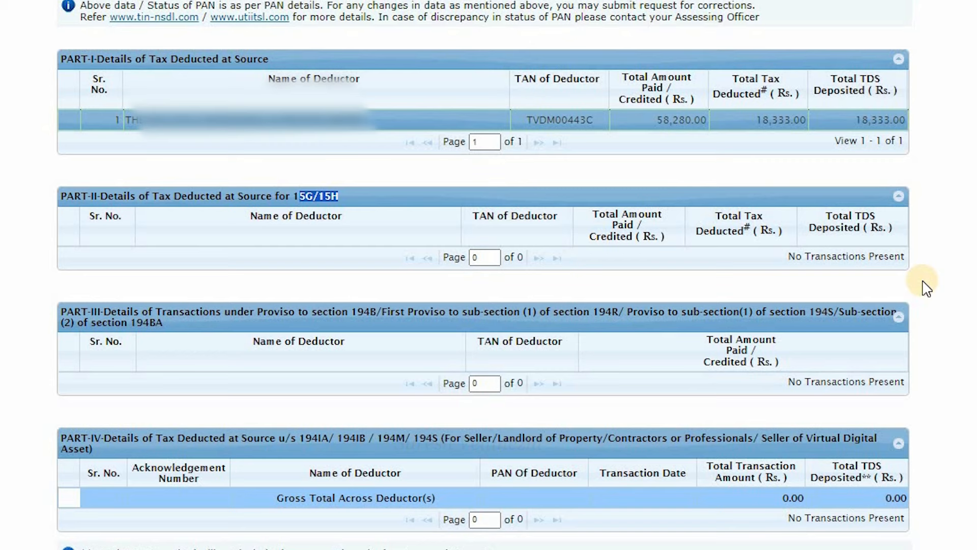
pyautogui.scroll(-2, 926, 287)
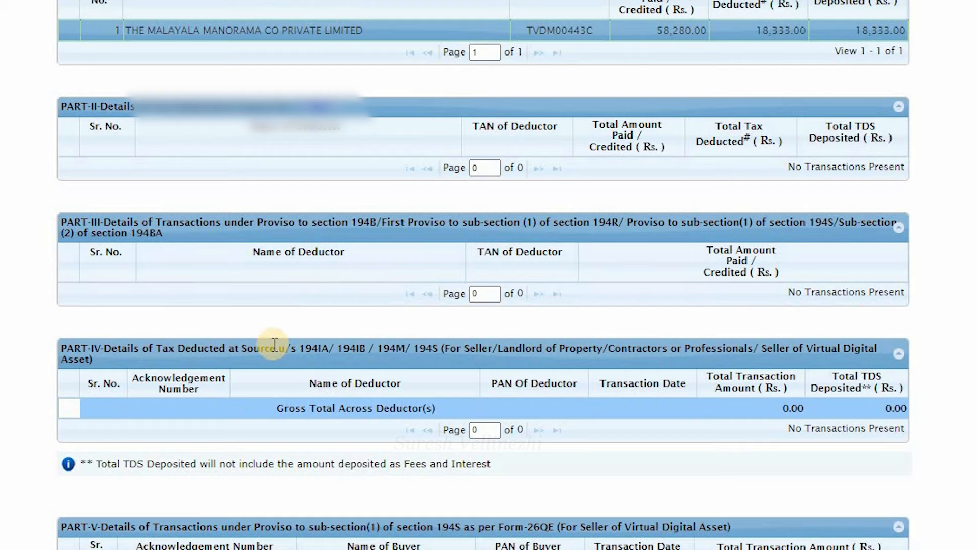
pyautogui.scroll(-2, 273, 345)
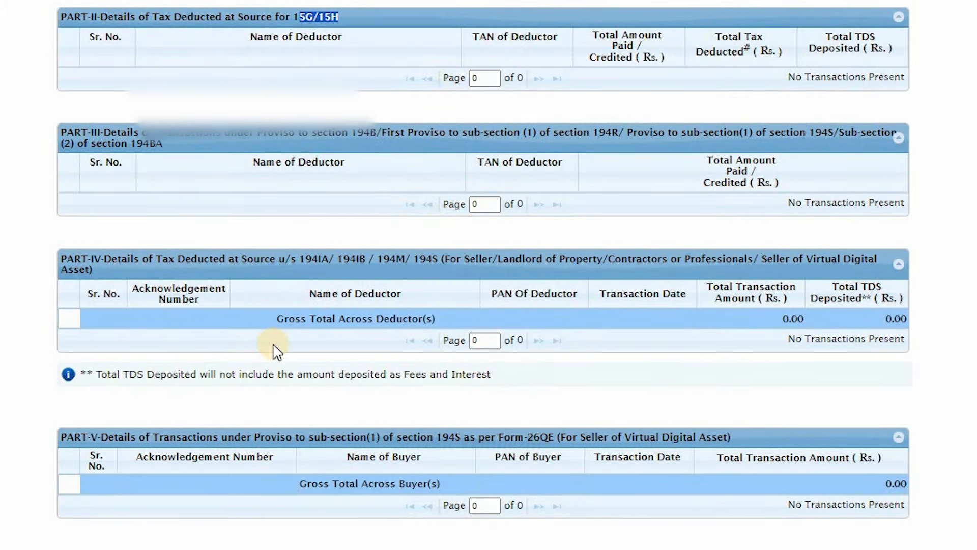
pyautogui.scroll(-5, 274, 345)
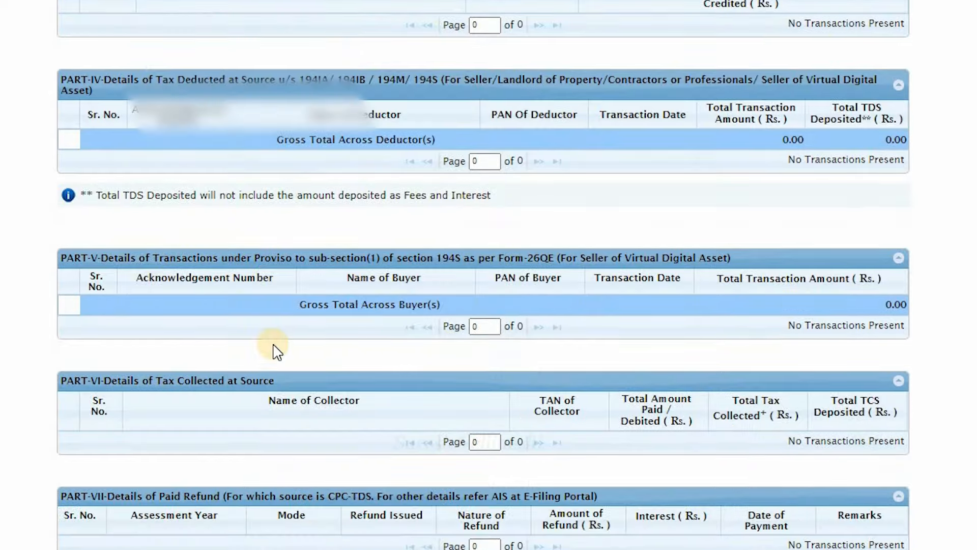
pyautogui.scroll(-5, 273, 343)
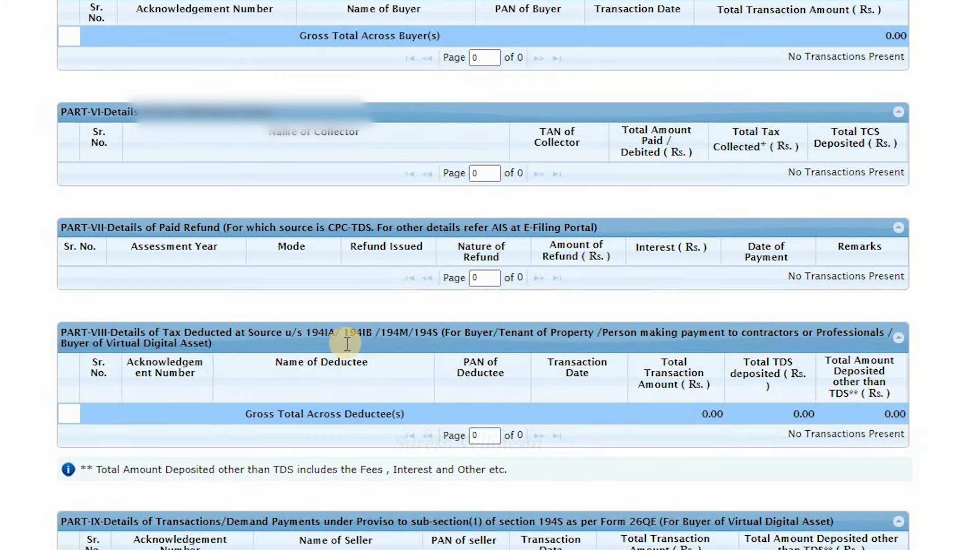
# Step: Return to the e-Filing portal and open the Annual Information Statement (AIS) page on the Compliance Portal
pyautogui.scroll(-3, 341, 344)
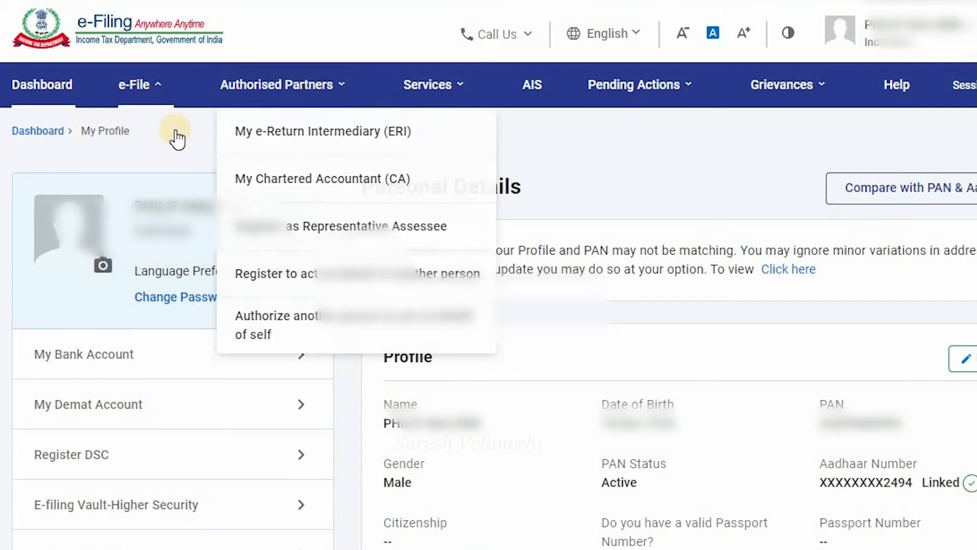
pyautogui.moveTo(162, 91)
pyautogui.moveTo(178, 134)
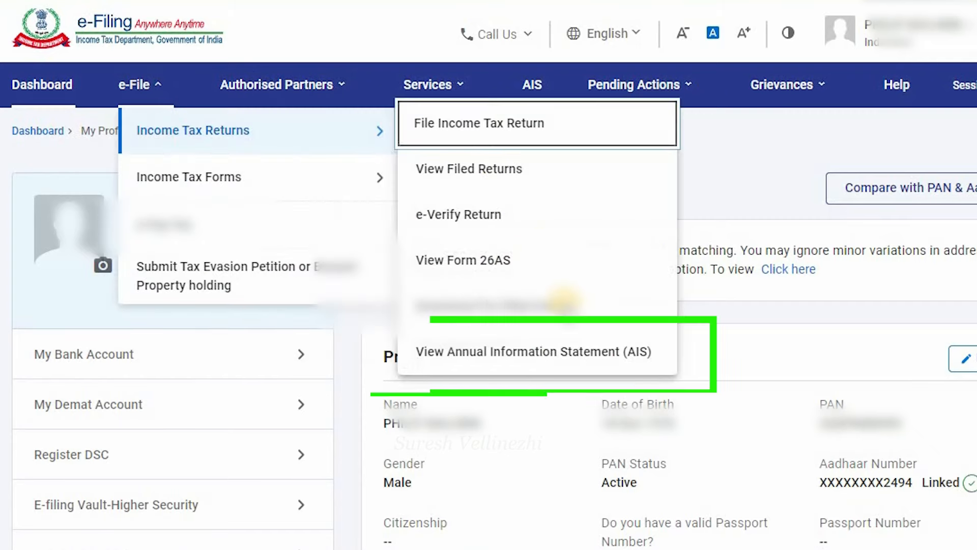
pyautogui.click(523, 361)
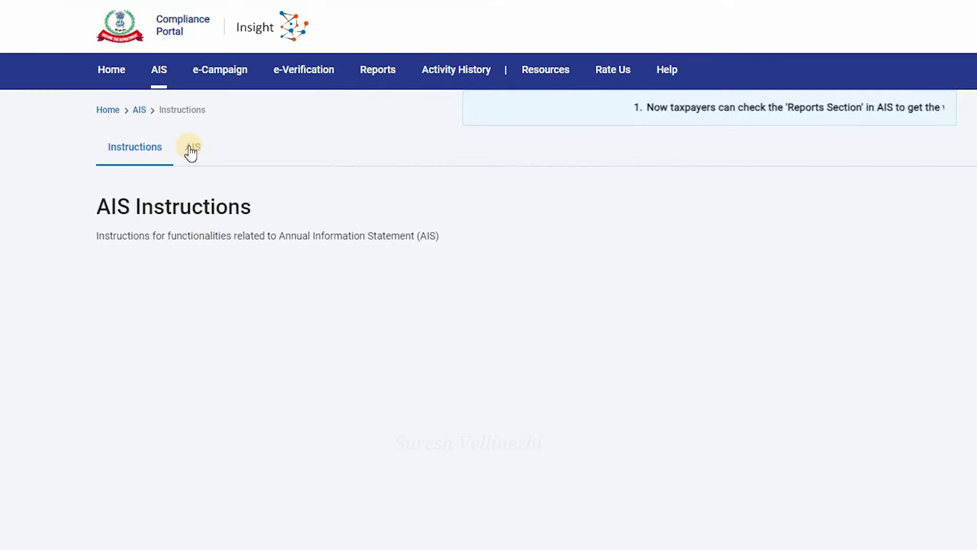
pyautogui.click(199, 153)
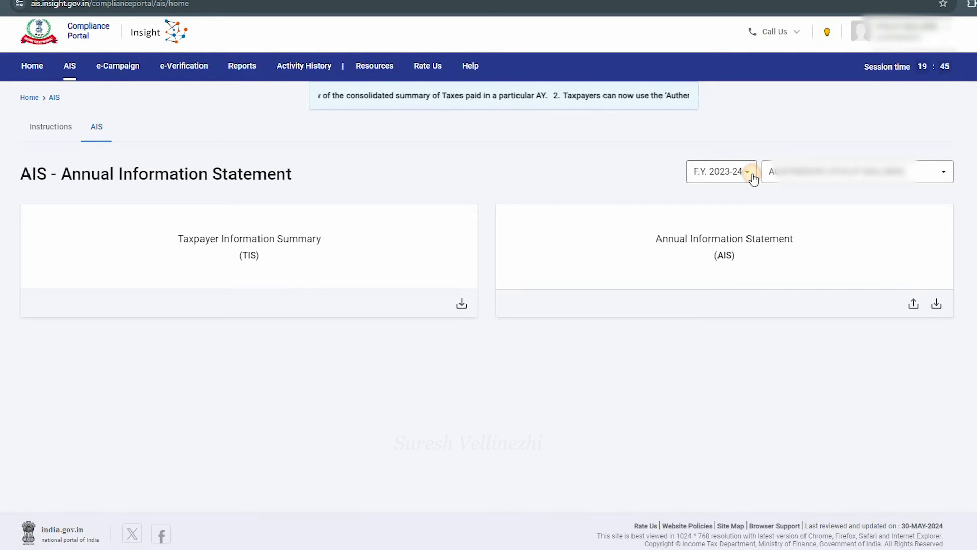
# Step: Open the Annual Information Statement (AIS) for F.Y. 2023-24
pyautogui.click(752, 175)
pyautogui.click(752, 176)
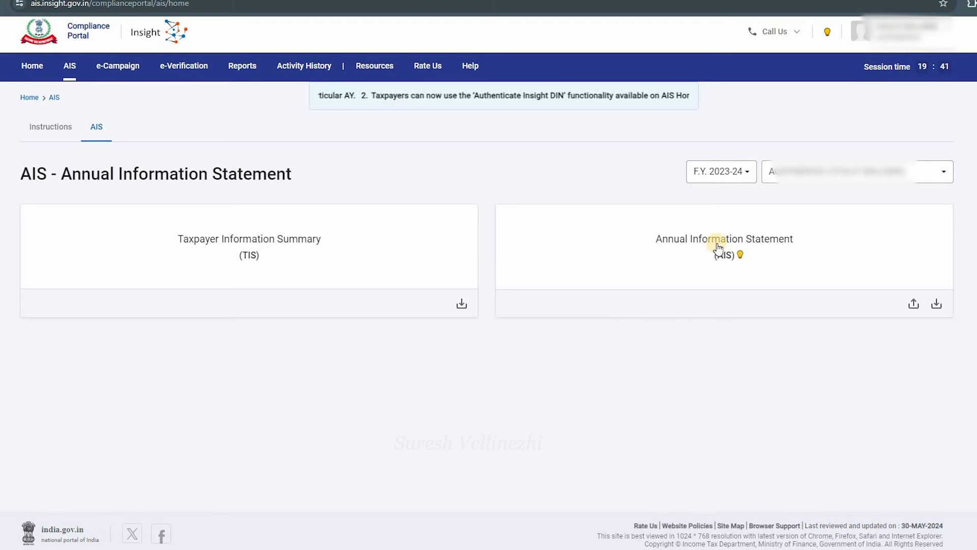
pyautogui.click(589, 290)
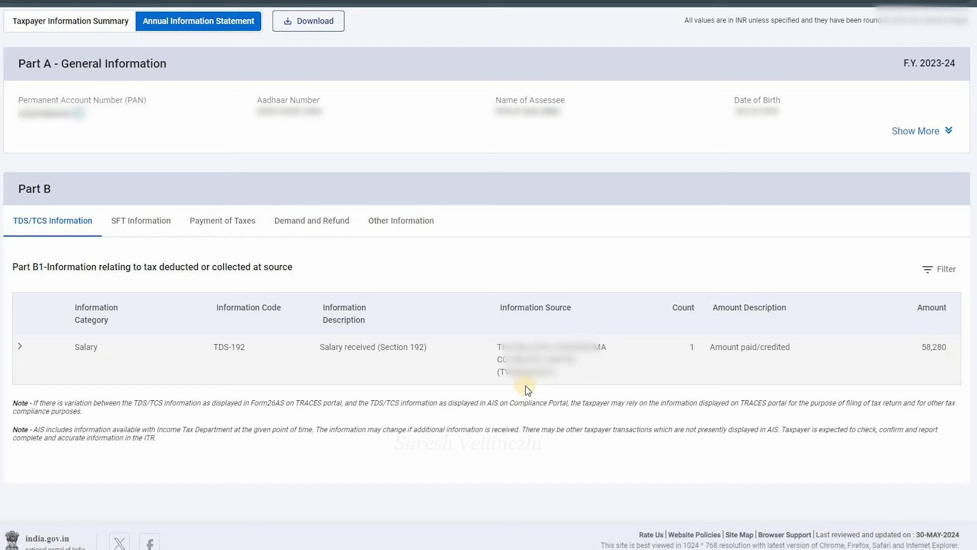
# Step: Review the SFT Information, Payment of Taxes, Demand and Refund, and Other Information sections in Part B of the AIS
pyautogui.click(127, 223)
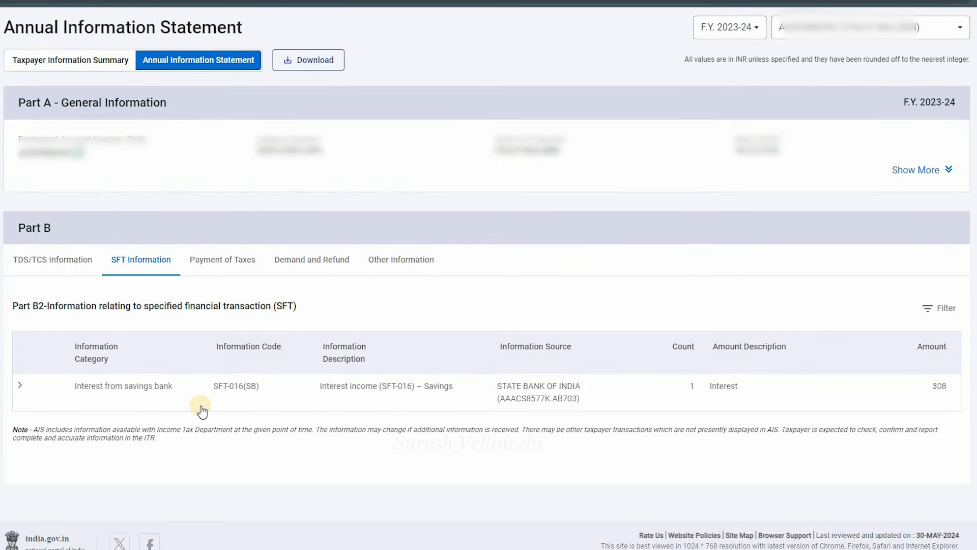
pyautogui.click(236, 264)
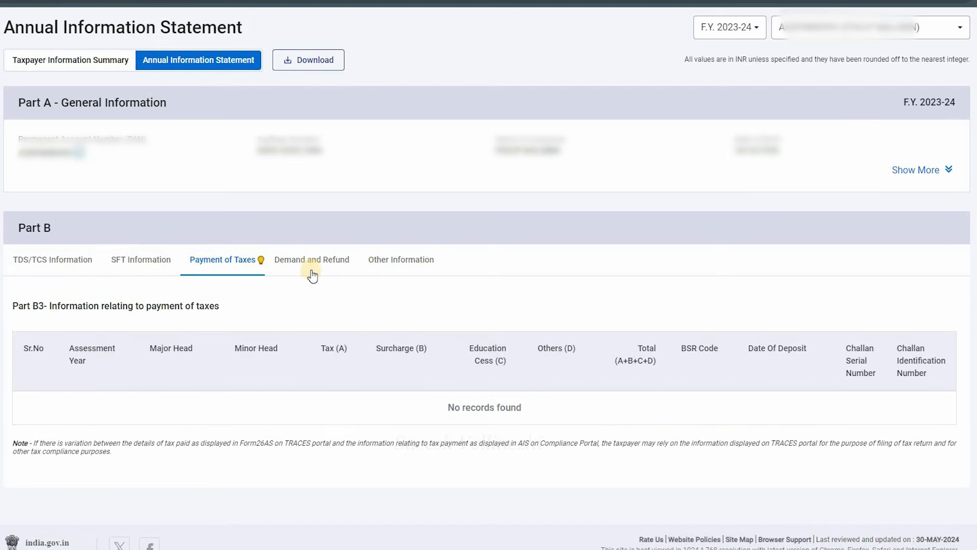
pyautogui.click(315, 263)
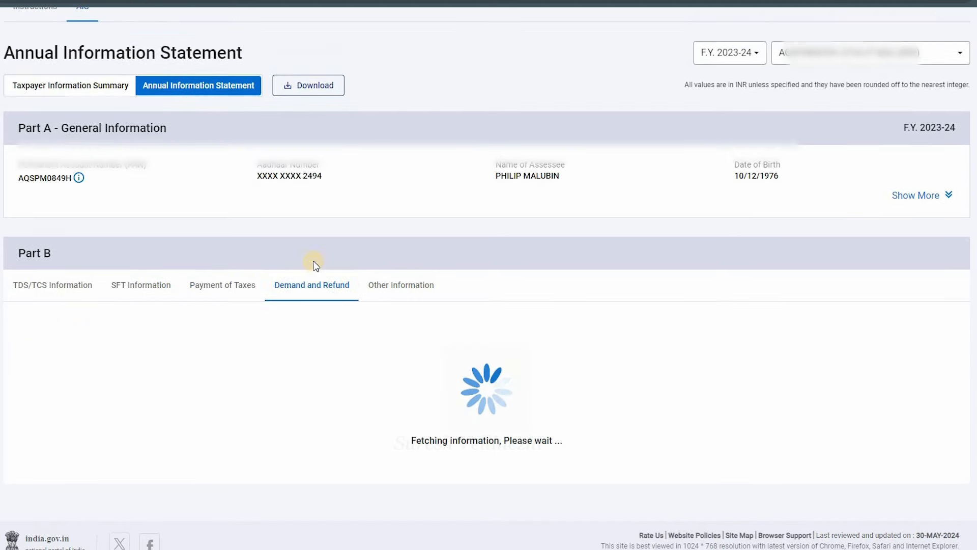
pyautogui.click(400, 286)
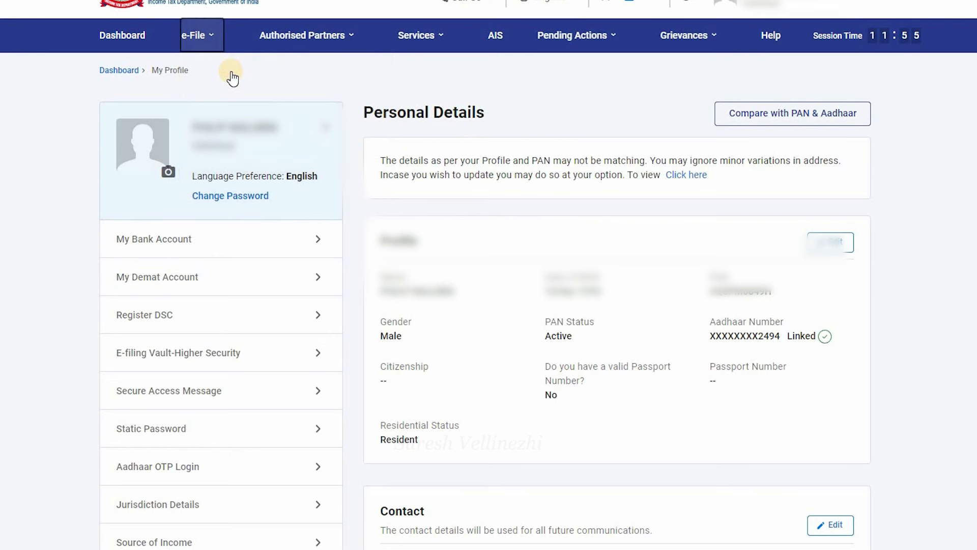
# Step: Return to the e-Filing portal and start filing an income tax return
pyautogui.click(193, 35)
pyautogui.moveTo(285, 70)
pyautogui.click(472, 66)
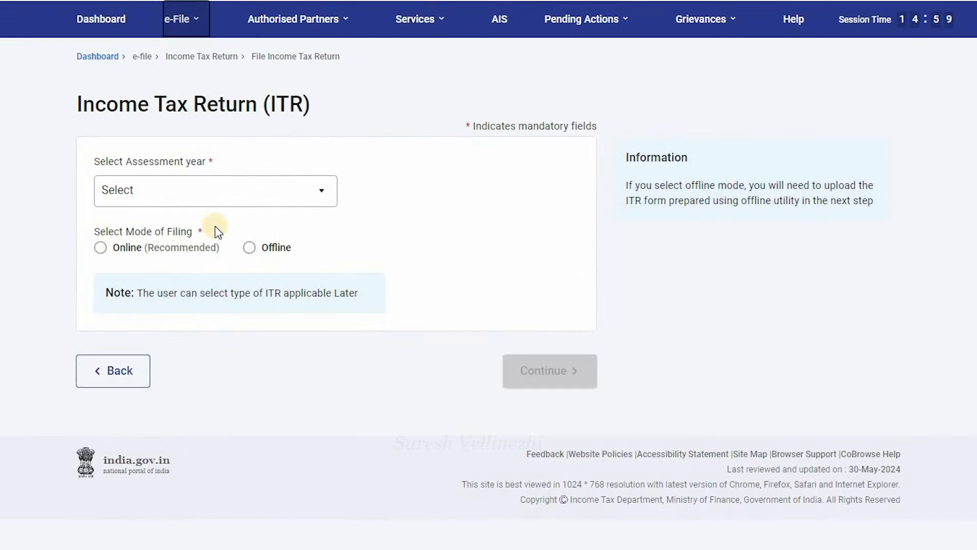
# Step: Select assessment year 2024-25 (Current A.Y.) with the Online mode of filing and continue
pyautogui.click(323, 192)
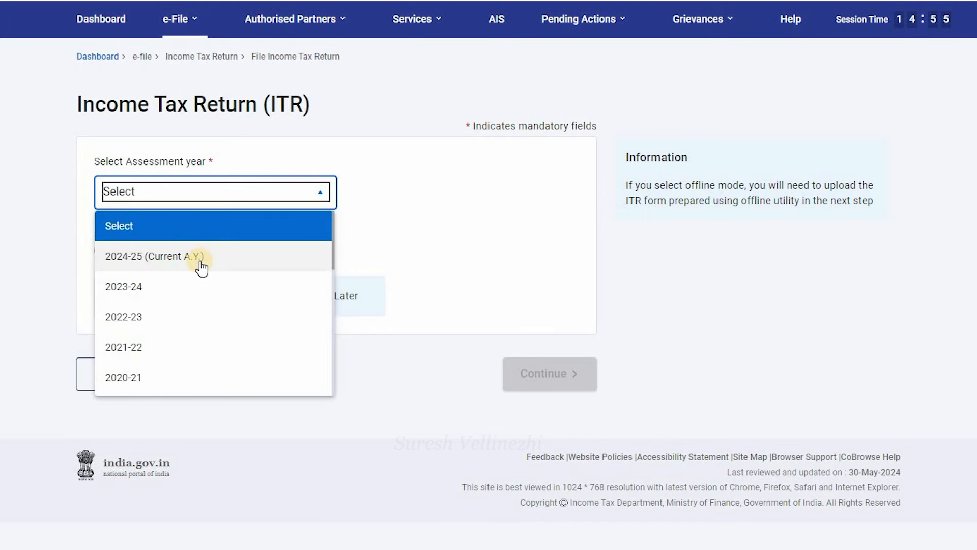
pyautogui.click(198, 261)
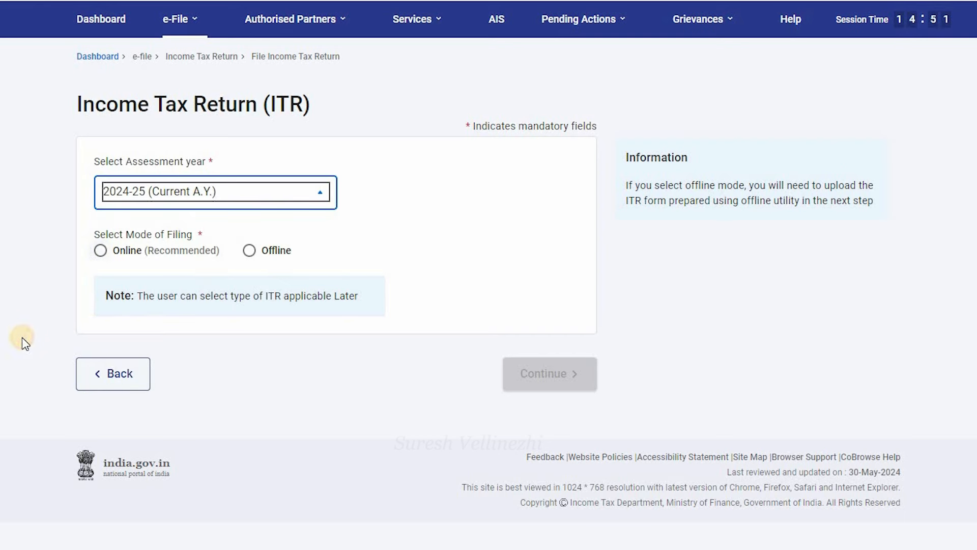
pyautogui.click(36, 285)
pyautogui.click(101, 248)
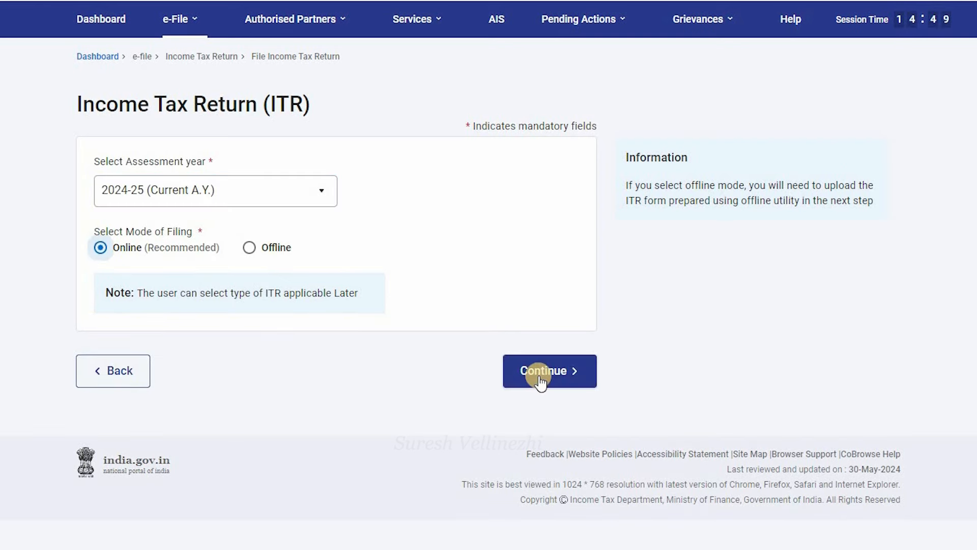
pyautogui.click(559, 382)
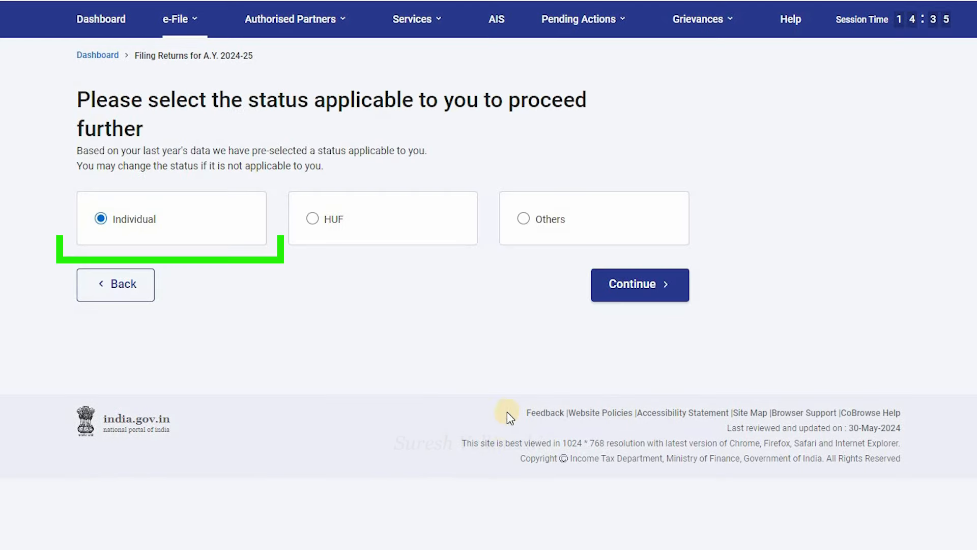
# Step: Continue with the Individual status and choose ITR-1 as the form to file
pyautogui.click(660, 290)
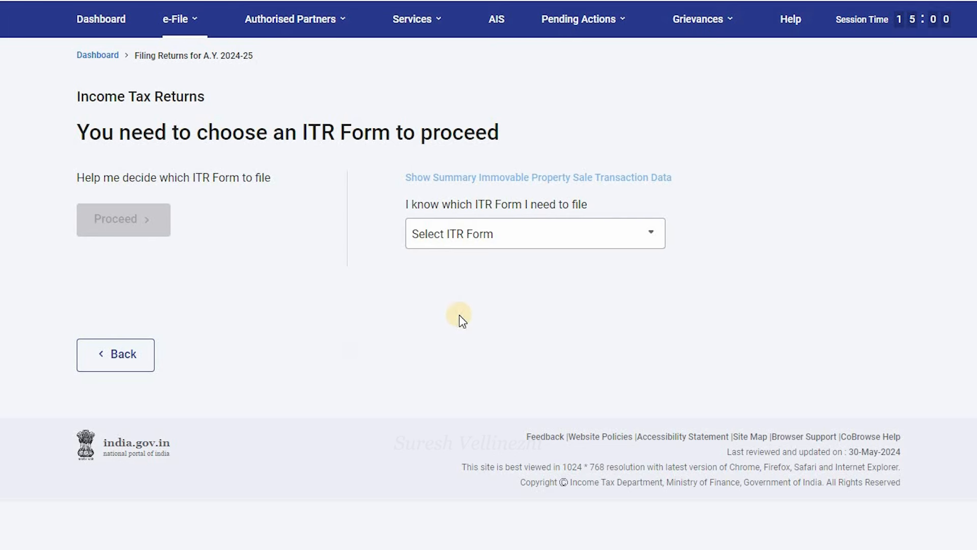
pyautogui.click(656, 236)
pyautogui.click(444, 299)
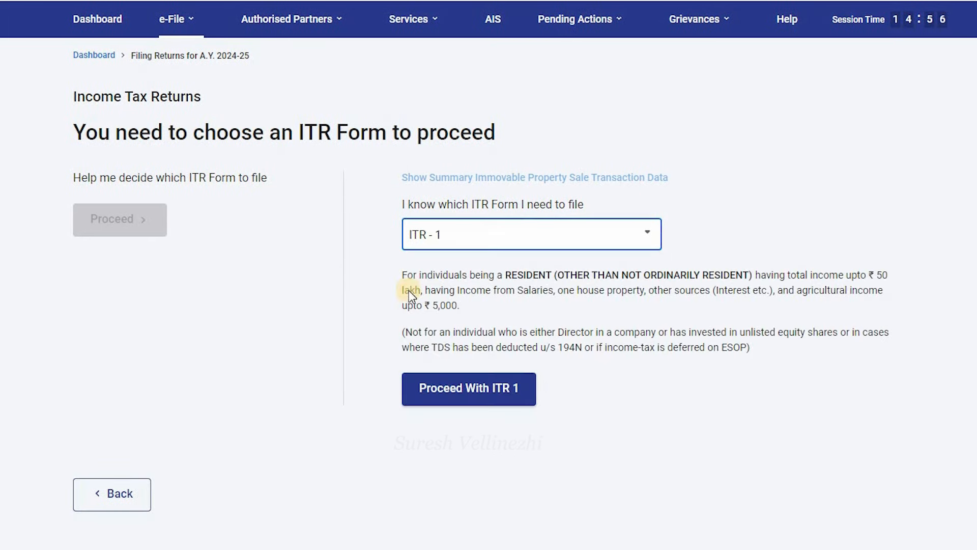
# Step: Read the ITR-1 income eligibility conditions, then proceed with ITR 1 and get started on the return
pyautogui.scroll(-1, 433, 352)
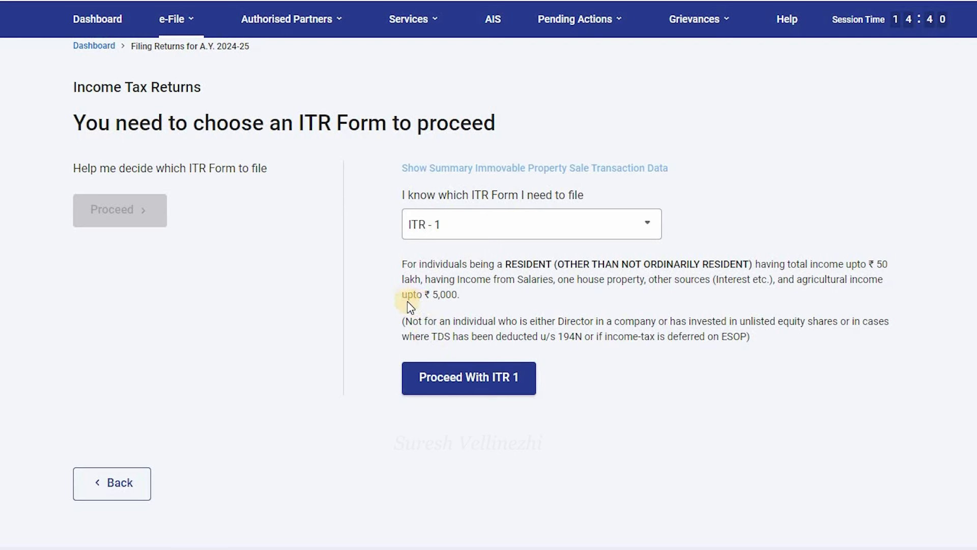
pyautogui.moveTo(407, 301); pyautogui.dragTo(452, 297)
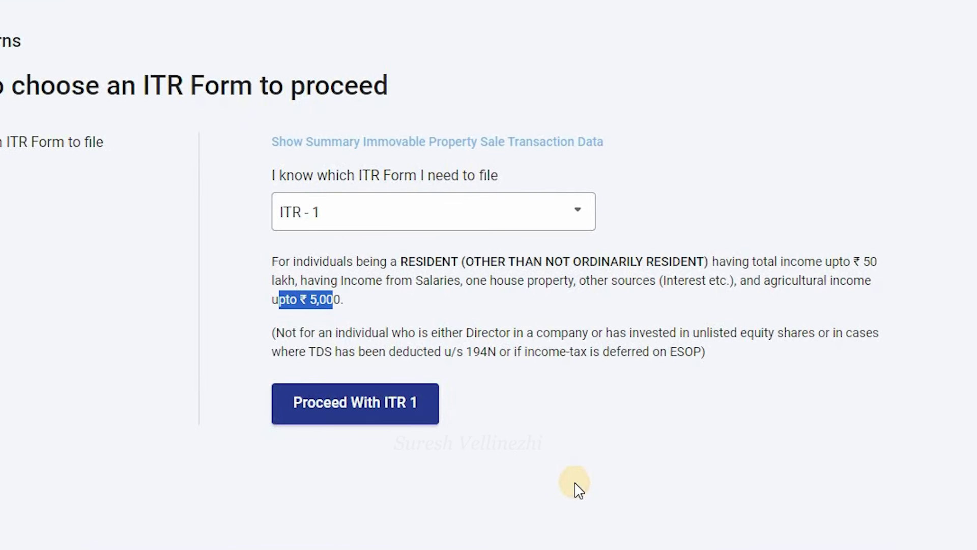
pyautogui.click(383, 417)
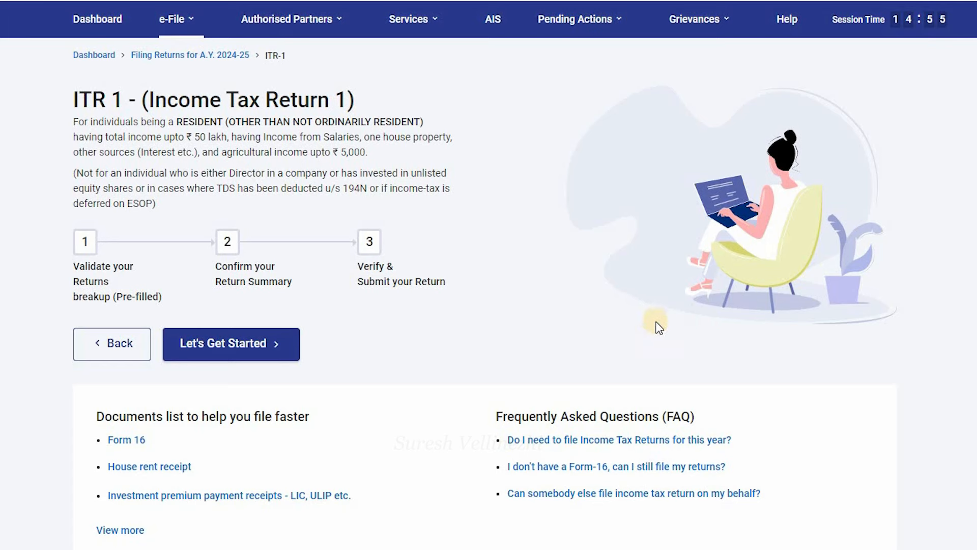
pyautogui.click(255, 362)
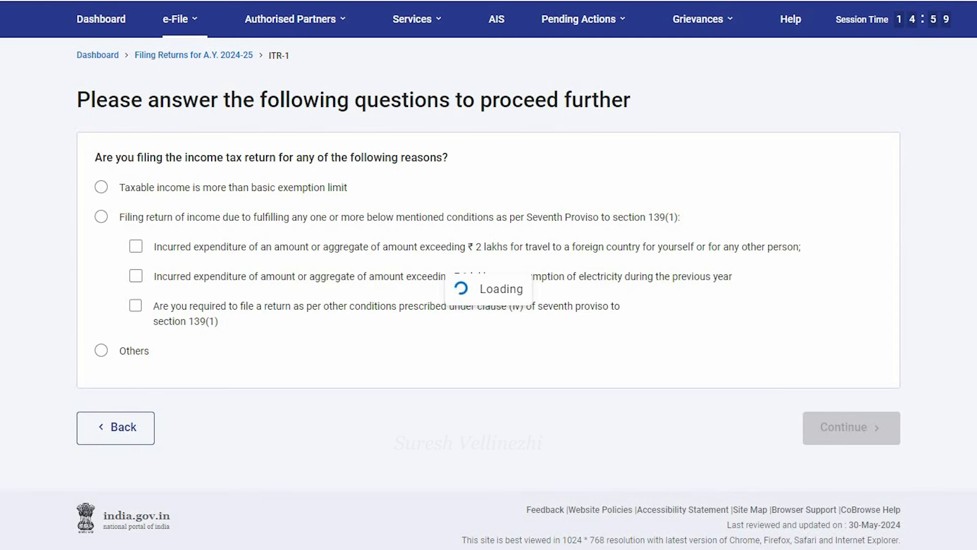
# Step: Try the taxable income, Seventh Proviso to section 139(1) and Others options as the reason for filing
pyautogui.click(101, 187)
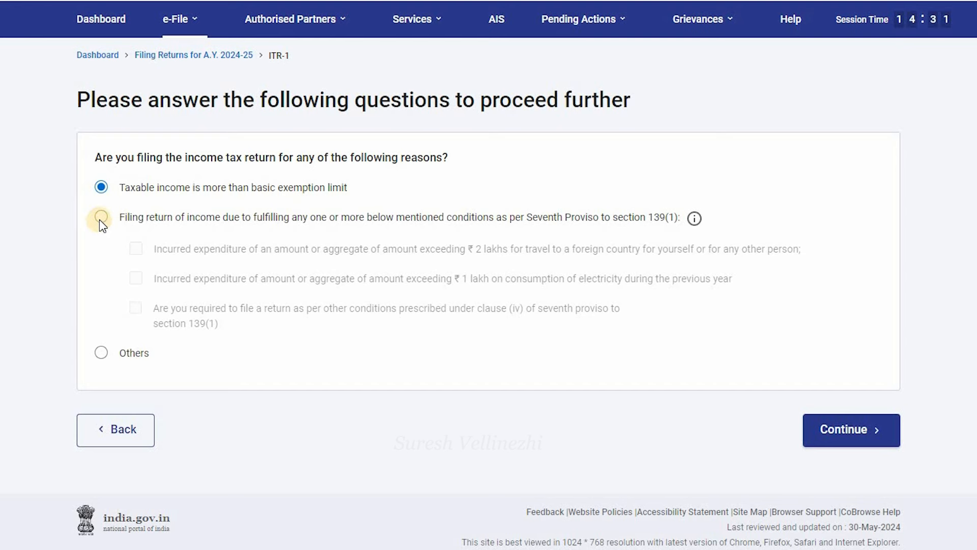
pyautogui.click(101, 217)
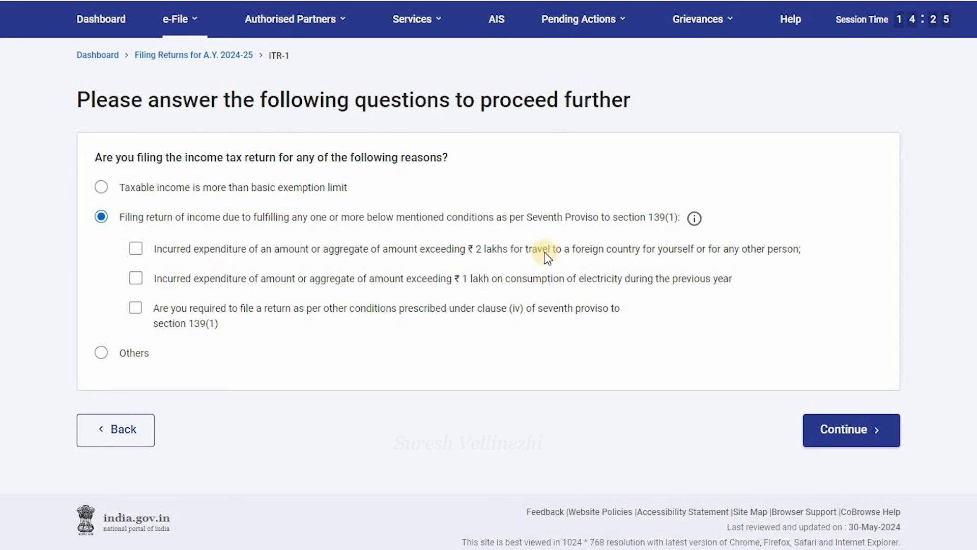
pyautogui.moveTo(529, 250); pyautogui.dragTo(617, 250)
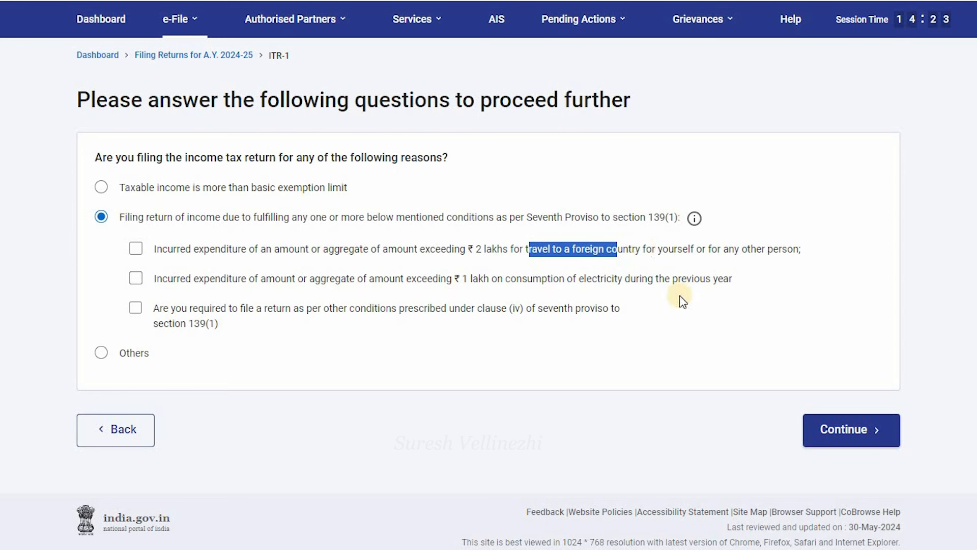
pyautogui.click(304, 371)
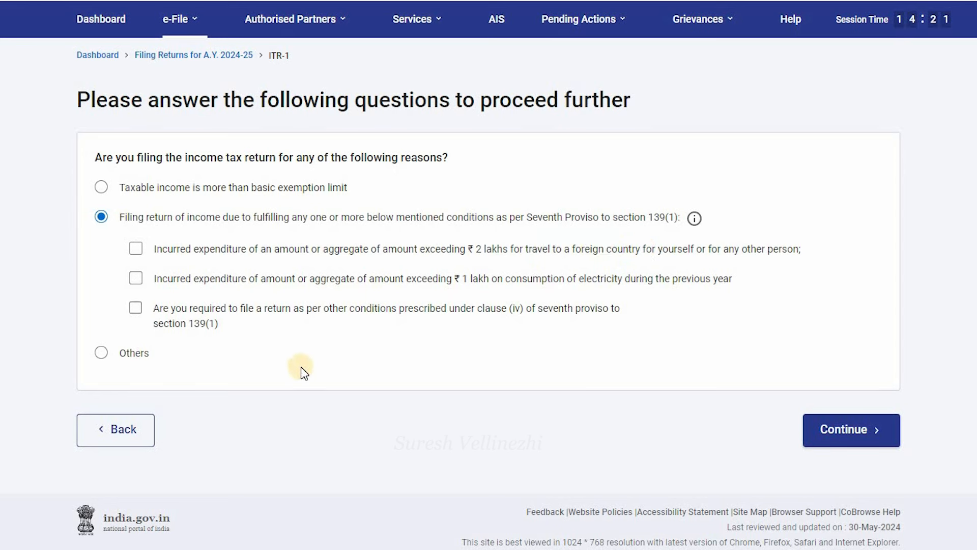
pyautogui.click(101, 352)
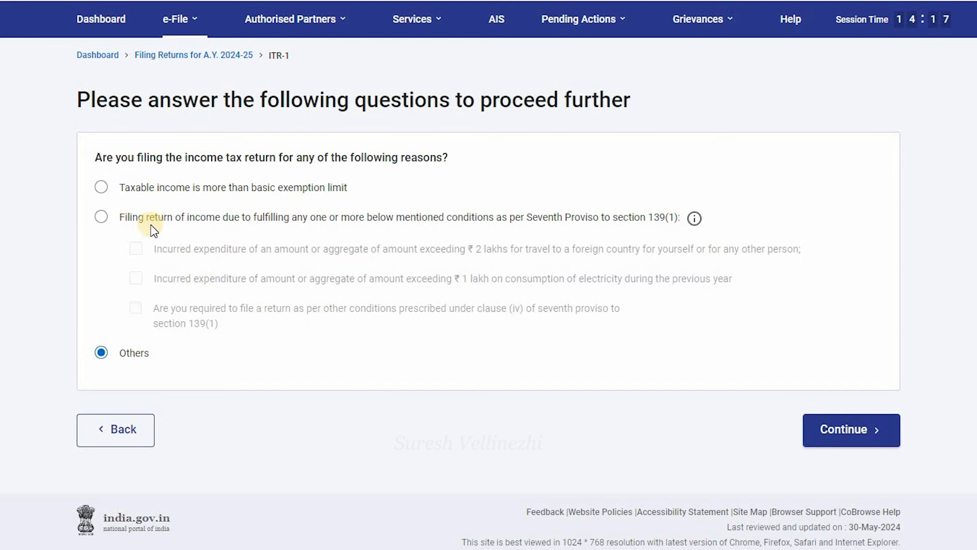
# Step: Choose "Taxable income is more than basic exemption limit" as the reason for filing and continue
pyautogui.click(165, 193)
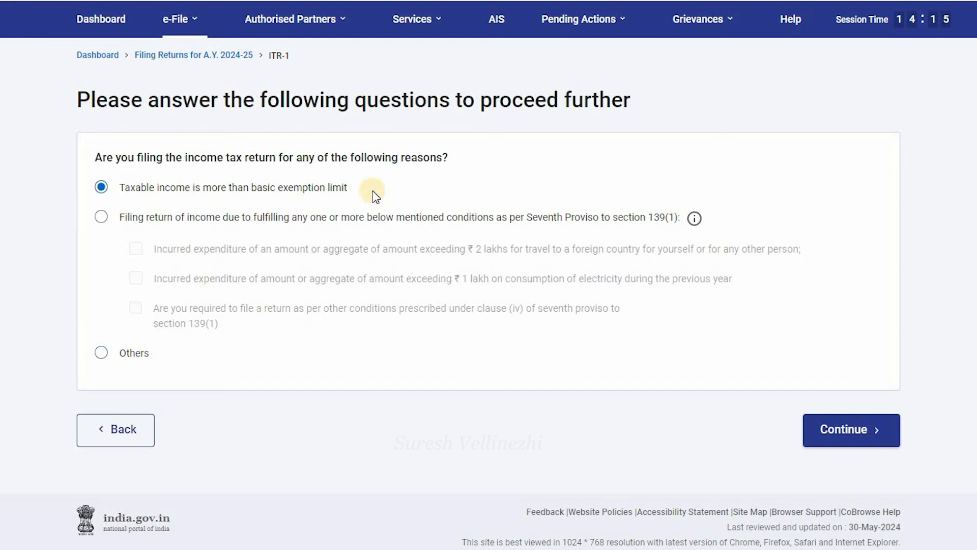
pyautogui.click(873, 434)
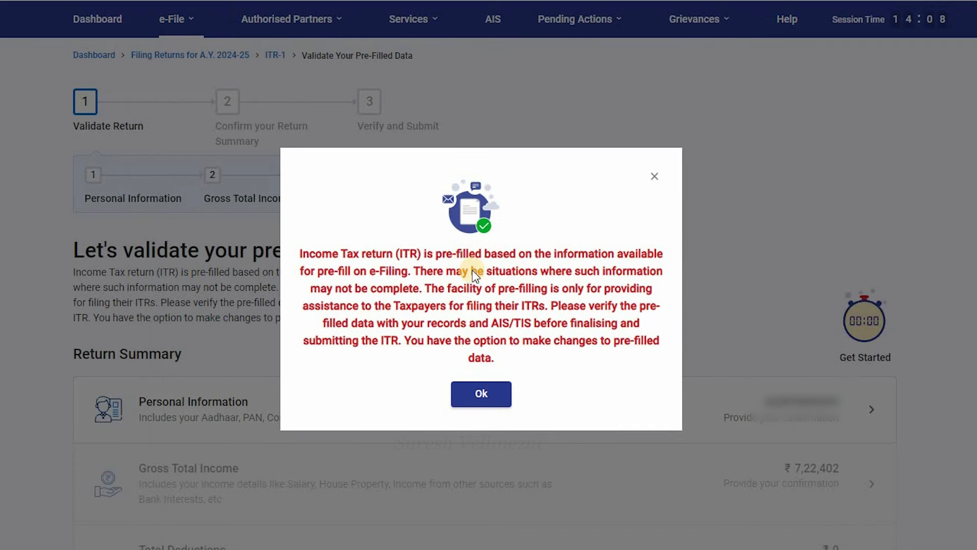
# Step: Acknowledge the notice about pre-filled data and open the Personal Information section of the return summary
pyautogui.moveTo(441, 254); pyautogui.dragTo(532, 272)
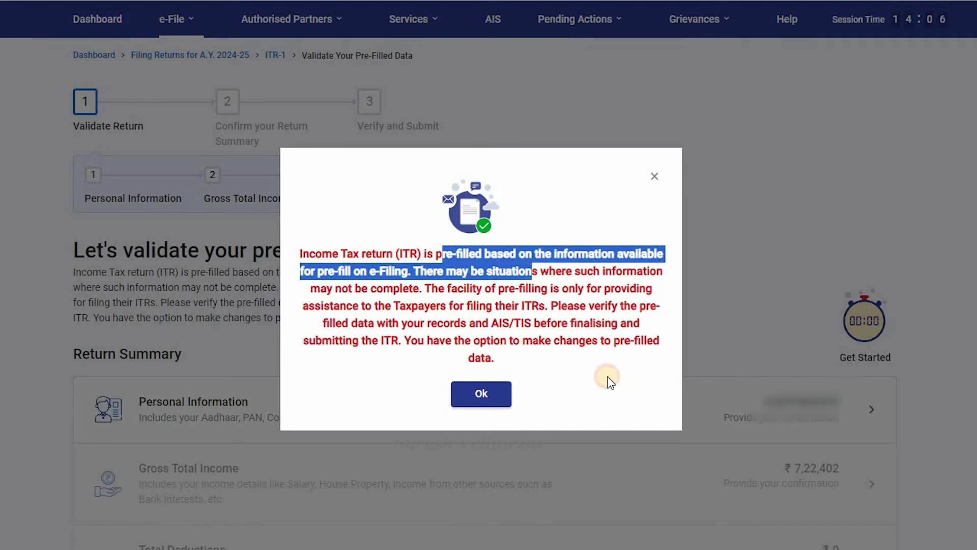
pyautogui.click(592, 387)
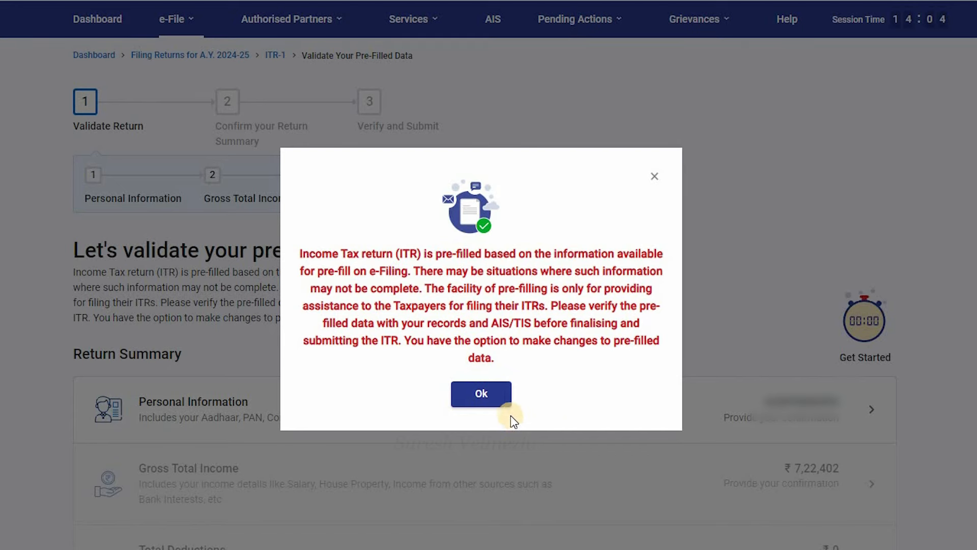
pyautogui.press('Return')
pyautogui.scroll(-6, 305, 109)
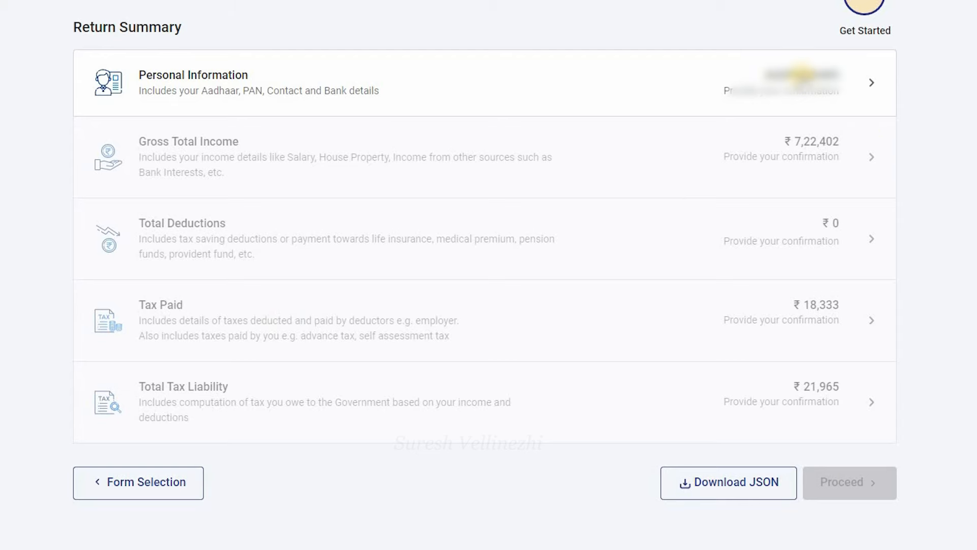
pyautogui.click(802, 76)
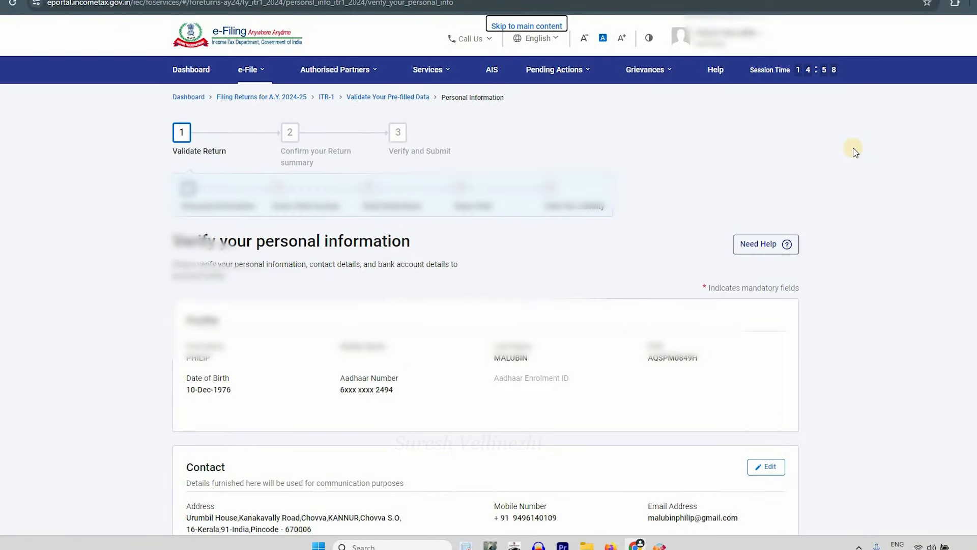
# Step: Review the Nature of Employment options, from Central Government to Not Applicable, and choose Others
pyautogui.scroll(-6, 853, 148)
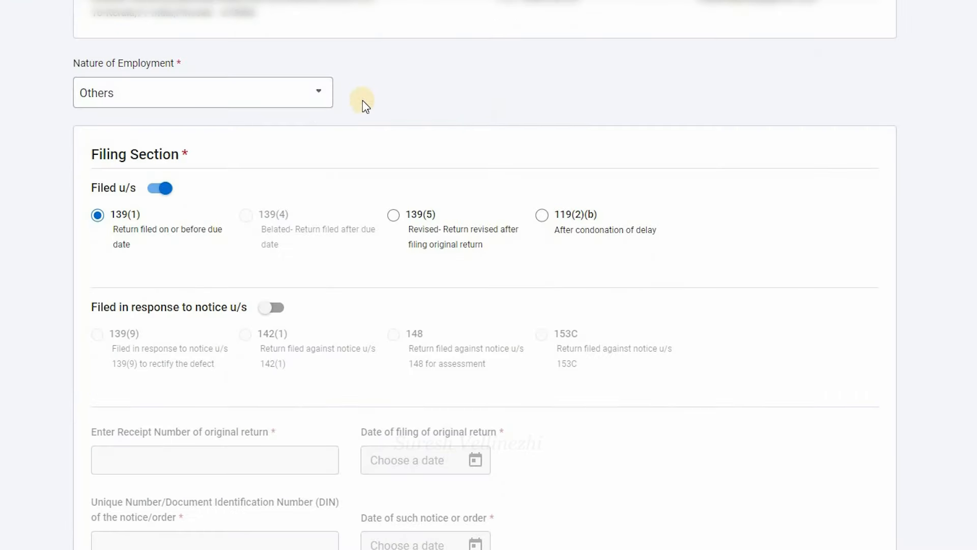
pyautogui.click(318, 93)
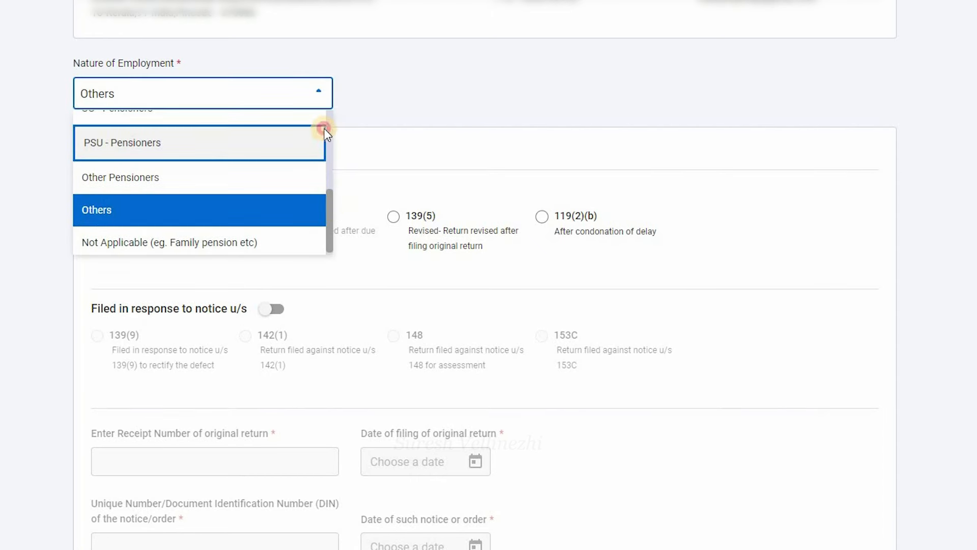
pyautogui.scroll(3, 256, 133)
pyautogui.press('Down')
pyautogui.press('Down')
pyautogui.press('Down')
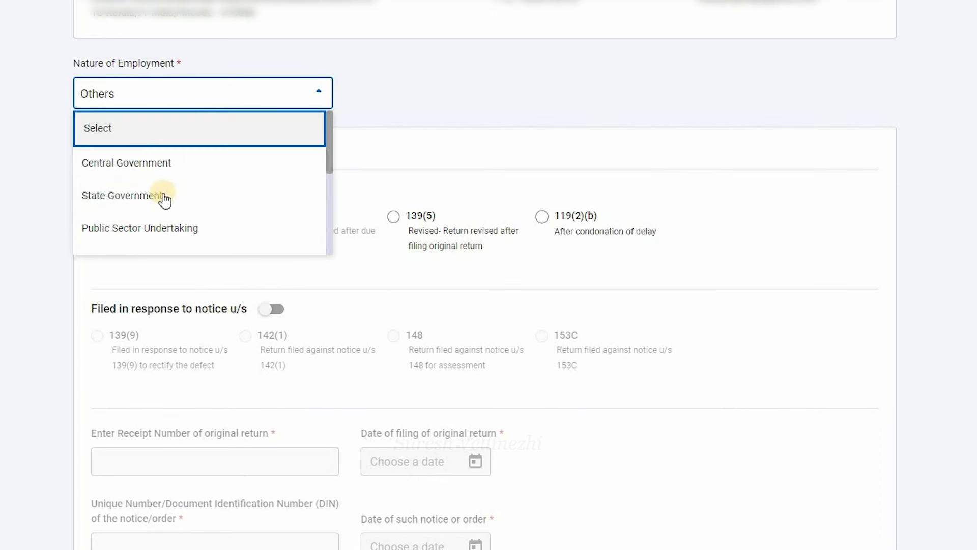
pyautogui.press('Down')
pyautogui.press('Up')
pyautogui.press('Up')
pyautogui.press('Up')
pyautogui.moveTo(330, 149); pyautogui.dragTo(332, 175)
pyautogui.scroll(-1, 332, 175)
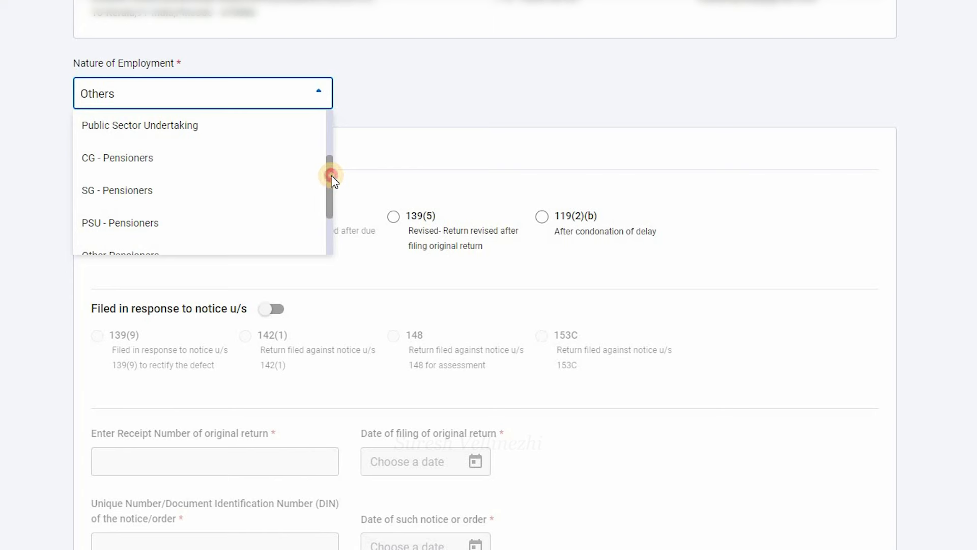
pyautogui.scroll(-1, 328, 187)
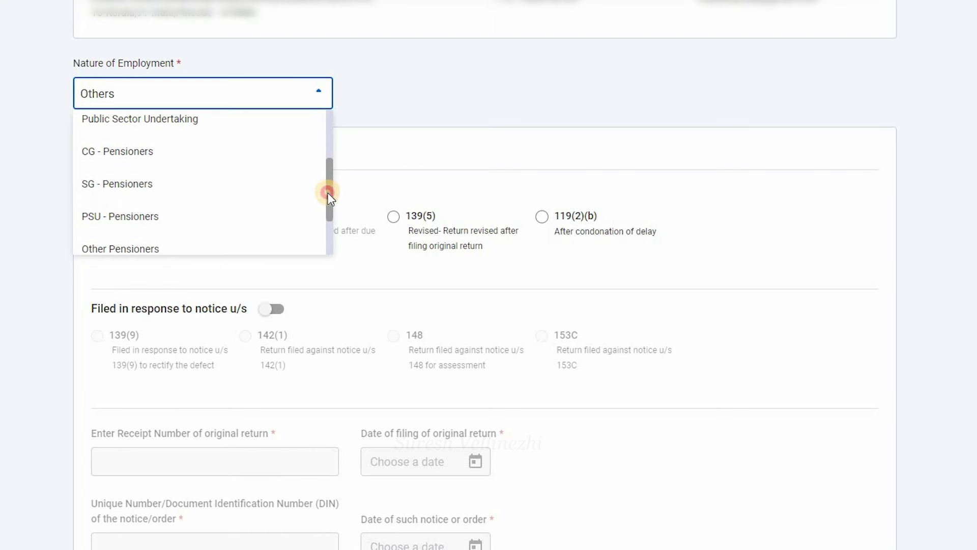
pyautogui.scroll(-1, 326, 197)
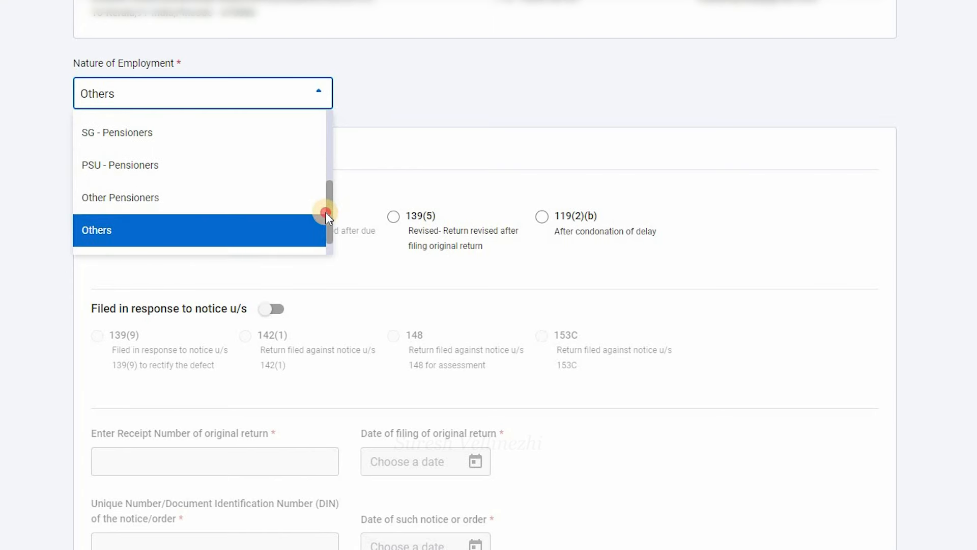
pyautogui.scroll(-1, 325, 228)
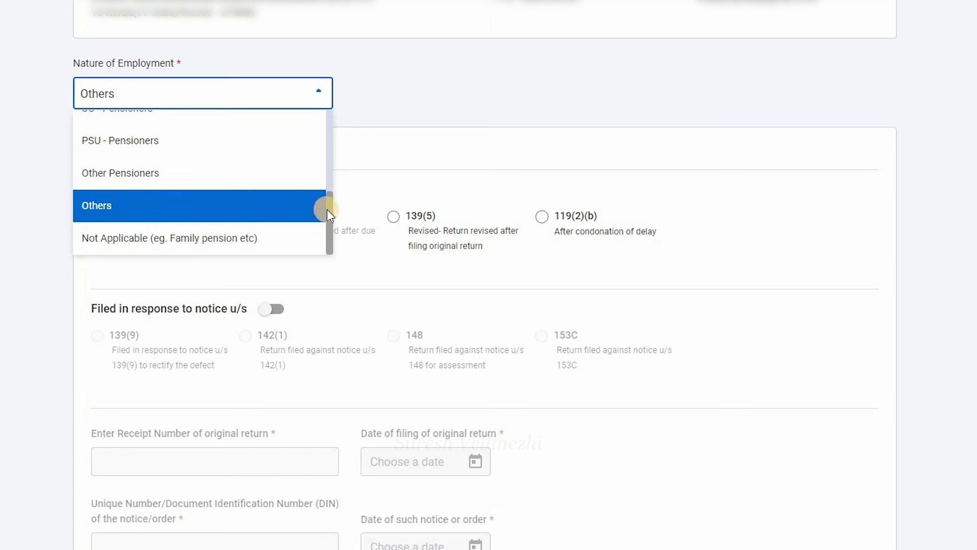
pyautogui.click(123, 207)
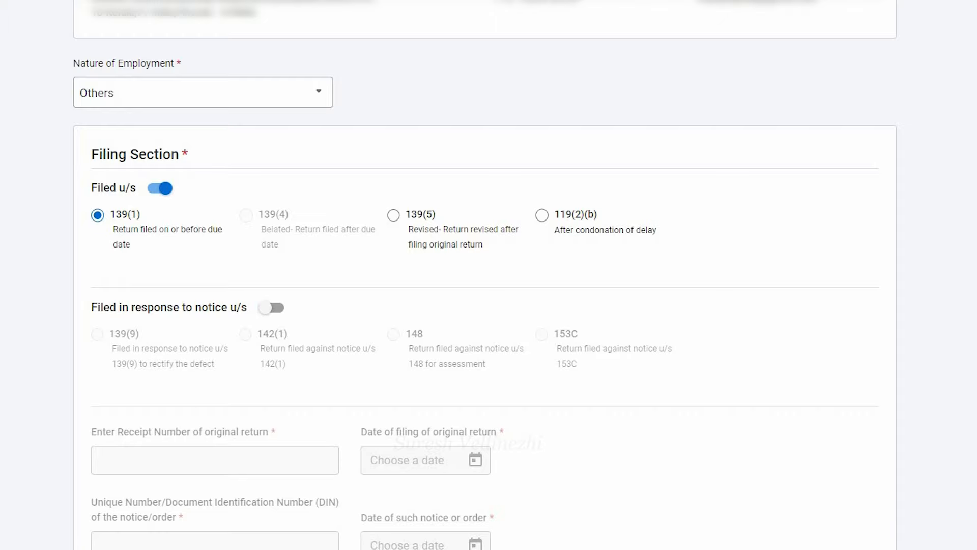
# Step: Check that the return is filed under section 139(1) and answer Yes to opting out of the new tax regime
pyautogui.scroll(-1, 489, 275)
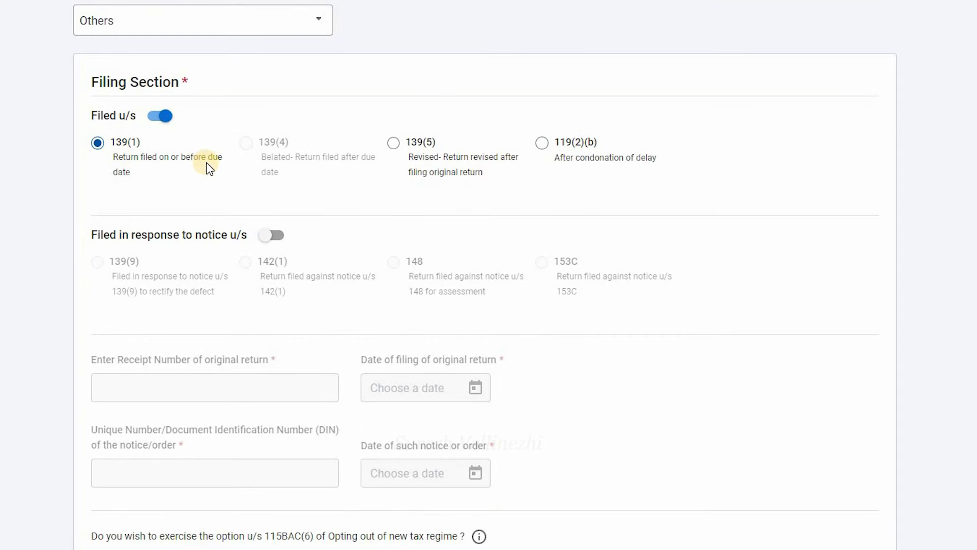
pyautogui.moveTo(225, 166); pyautogui.dragTo(123, 173)
pyautogui.click(7, 195)
pyautogui.scroll(-7, 1, 295)
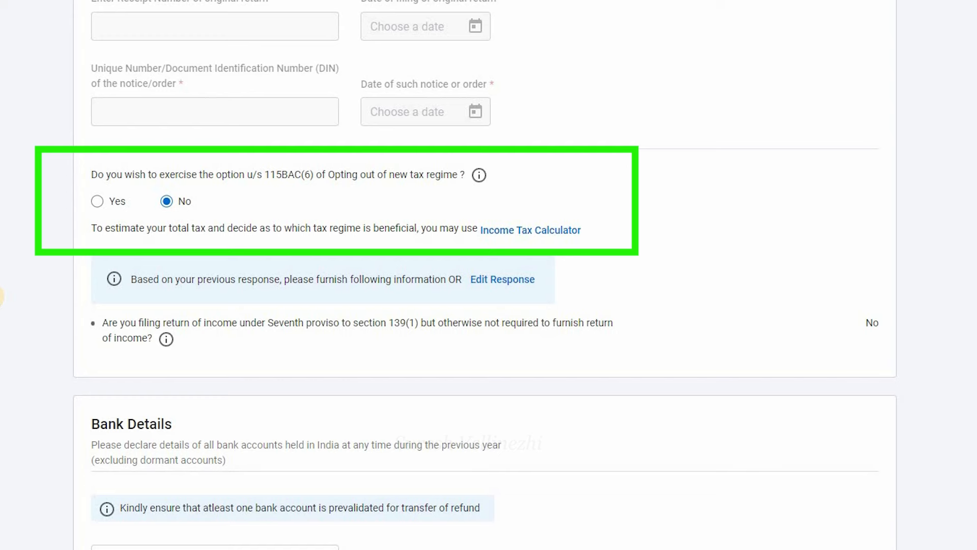
pyautogui.scroll(-1, 101, 127)
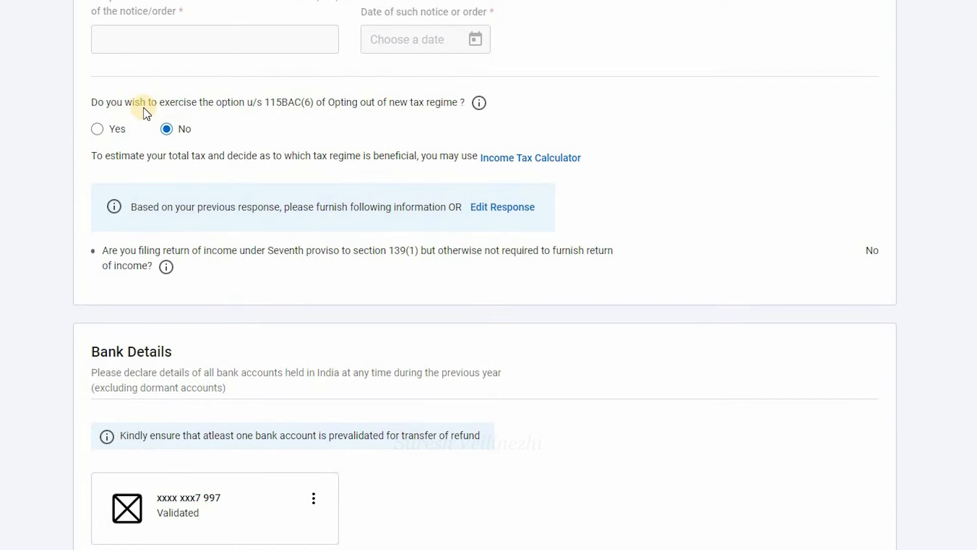
pyautogui.click(100, 130)
# Step: Check the options of the validated bank account and try adding another account, cancelling the redirect to the bank portal
pyautogui.scroll(-5, 170, 130)
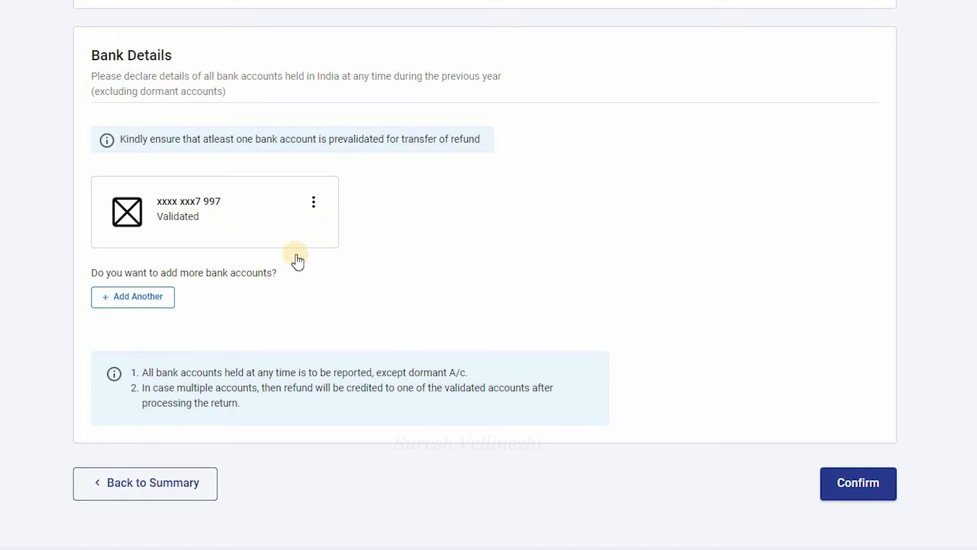
pyautogui.click(314, 202)
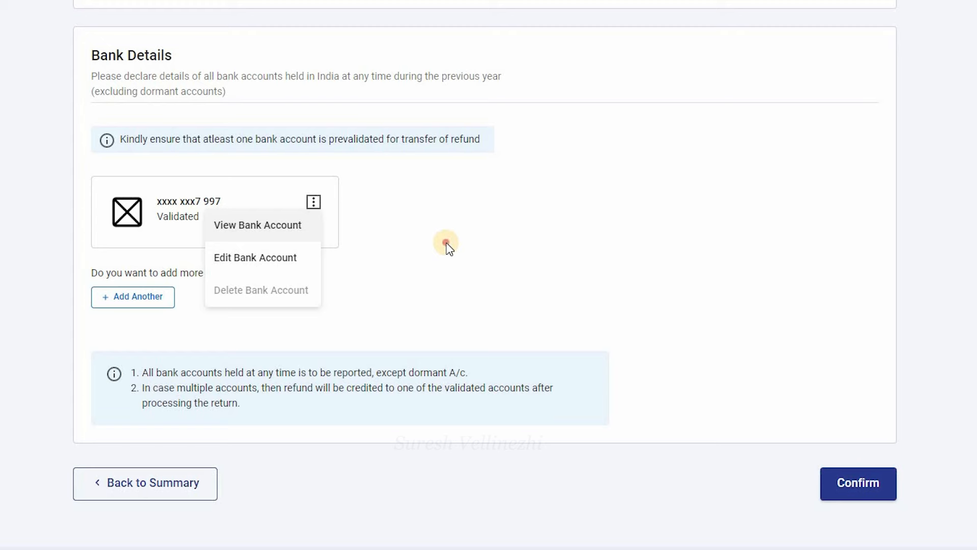
pyautogui.click(157, 297)
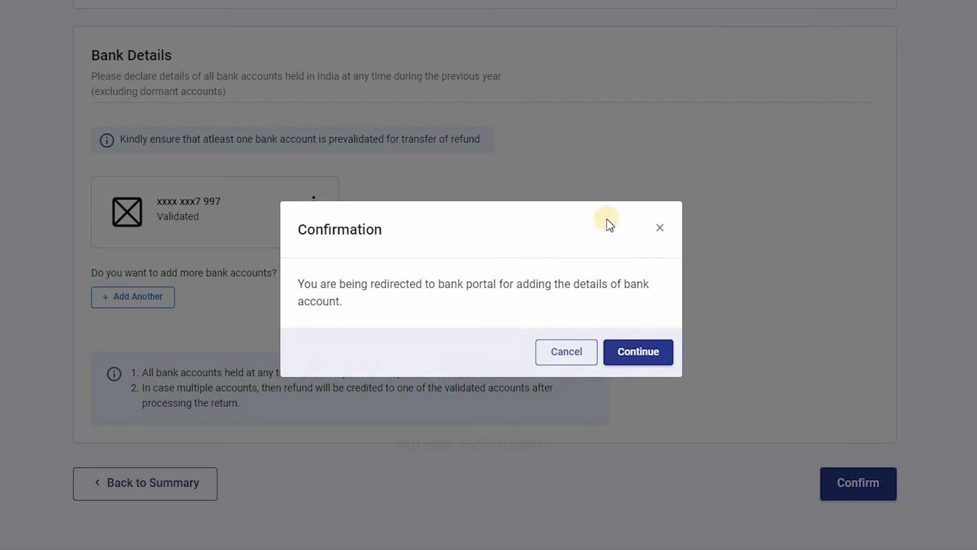
pyautogui.click(566, 352)
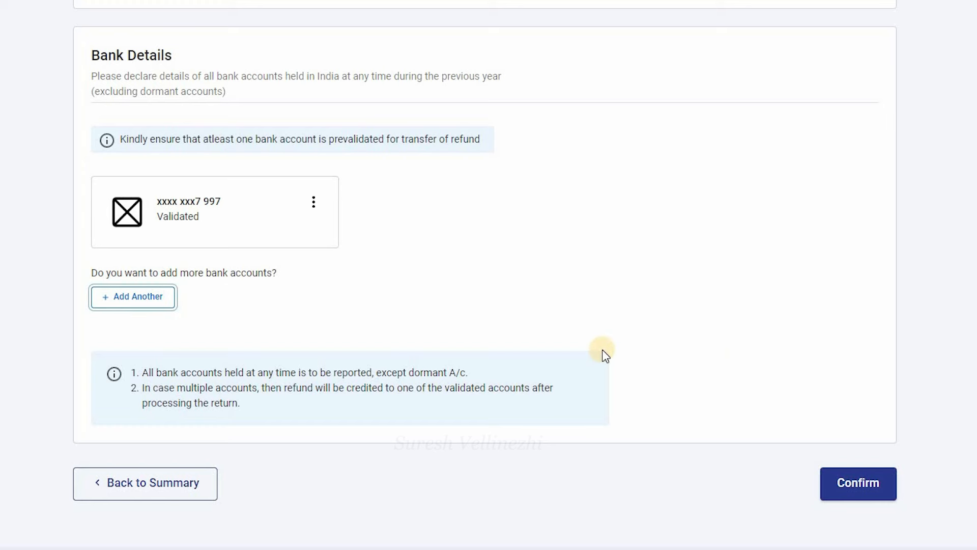
# Step: Confirm the personal information and open the Gross Total Income section of the return summary
pyautogui.click(857, 489)
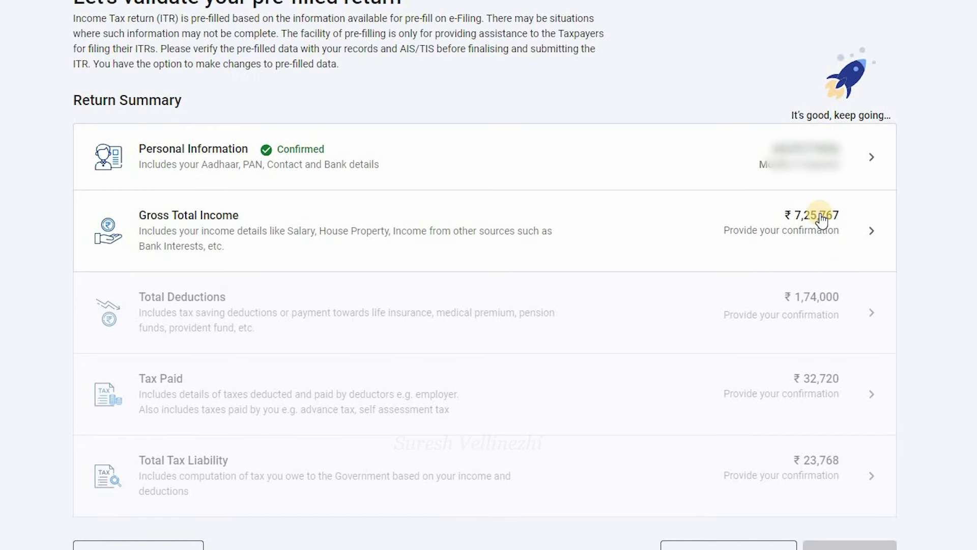
pyautogui.click(820, 213)
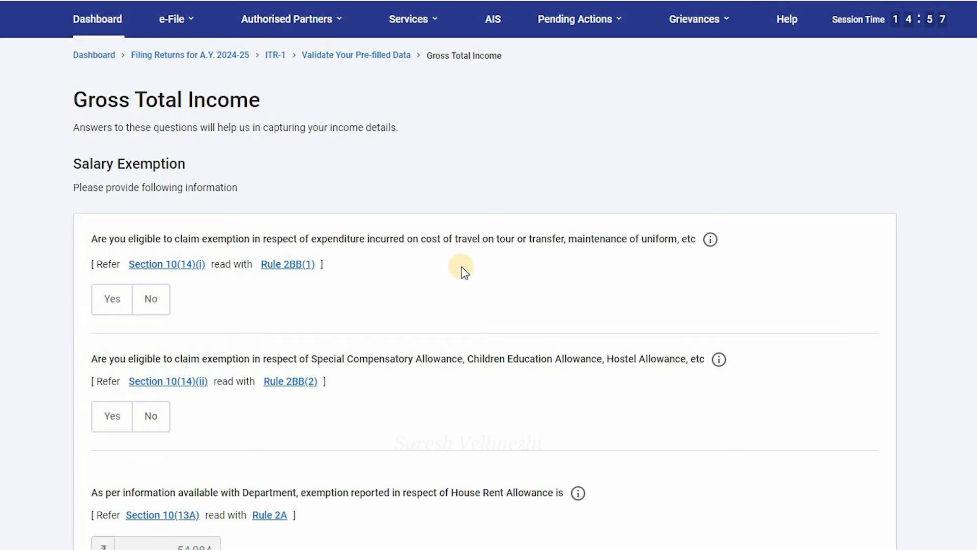
# Step: Review the salary exemption questions, disagree with the reported House Rent Allowance exemption and set it to ₹58,392
pyautogui.scroll(-2, 489, 138)
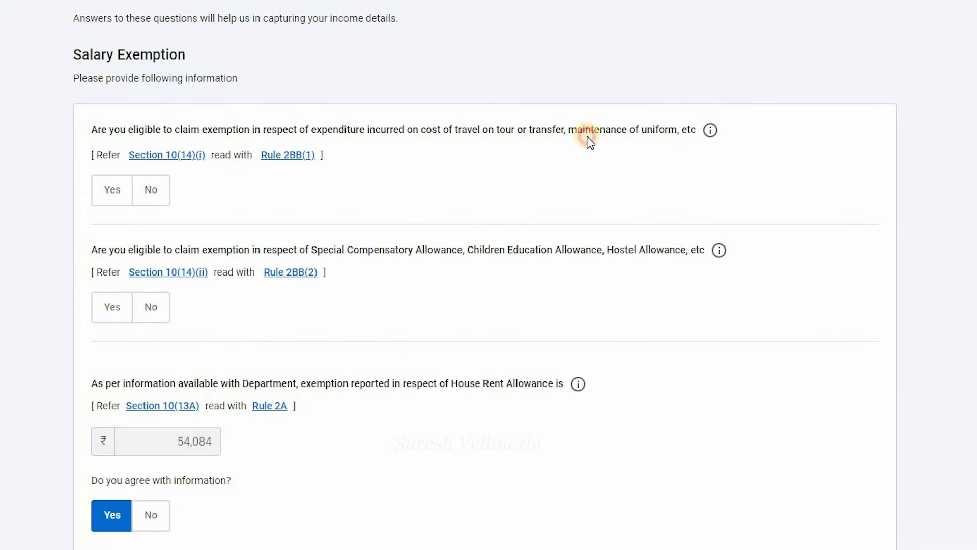
pyautogui.moveTo(587, 133); pyautogui.dragTo(489, 131)
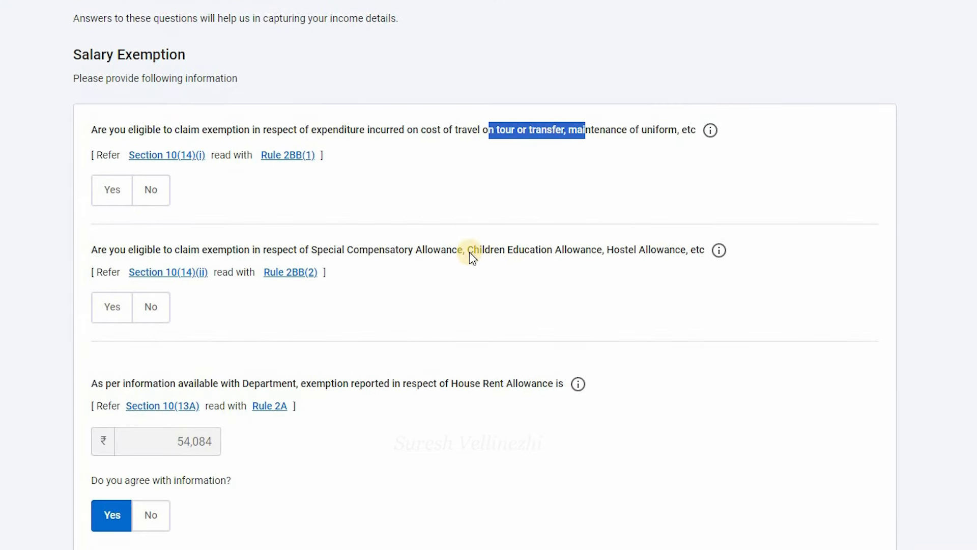
pyautogui.moveTo(467, 250); pyautogui.dragTo(564, 249)
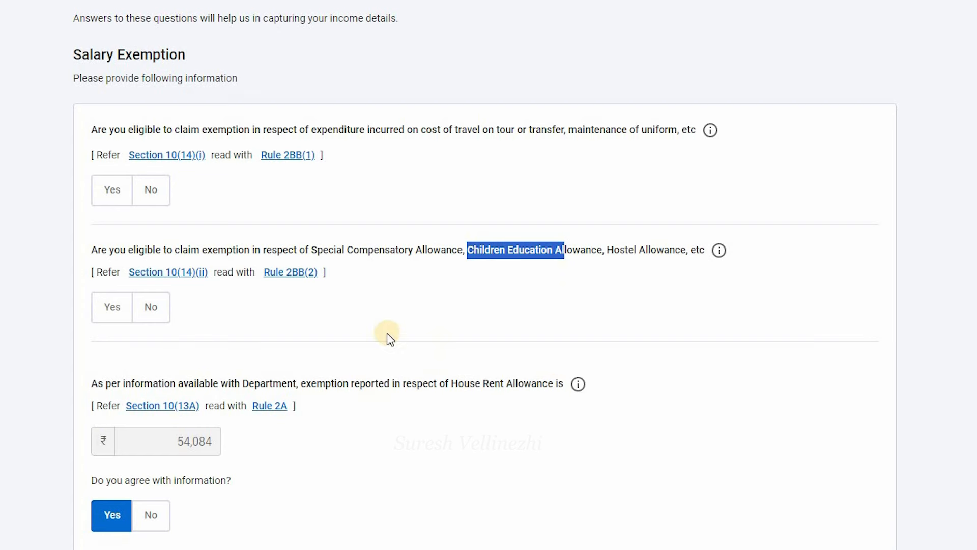
pyautogui.scroll(-1, 387, 333)
pyautogui.moveTo(365, 313); pyautogui.dragTo(630, 383)
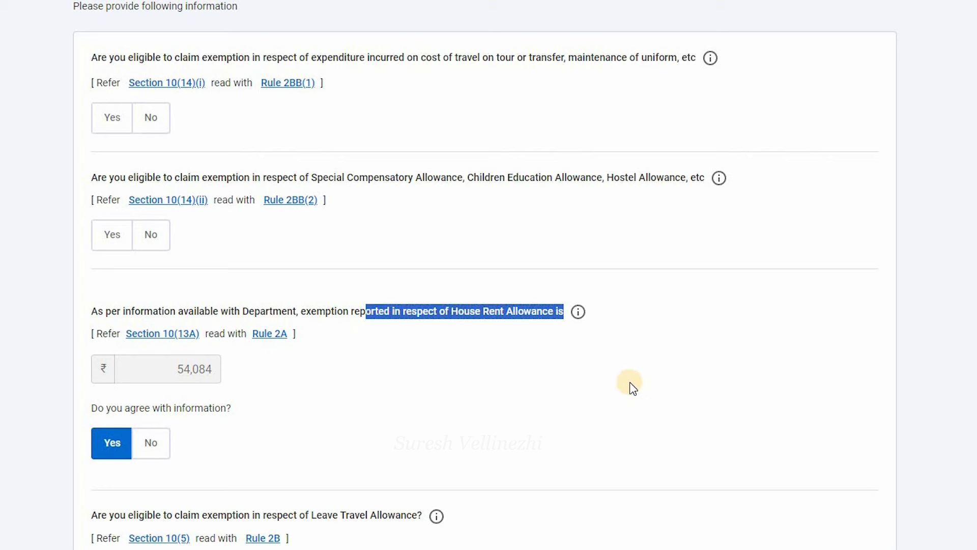
pyautogui.click(630, 382)
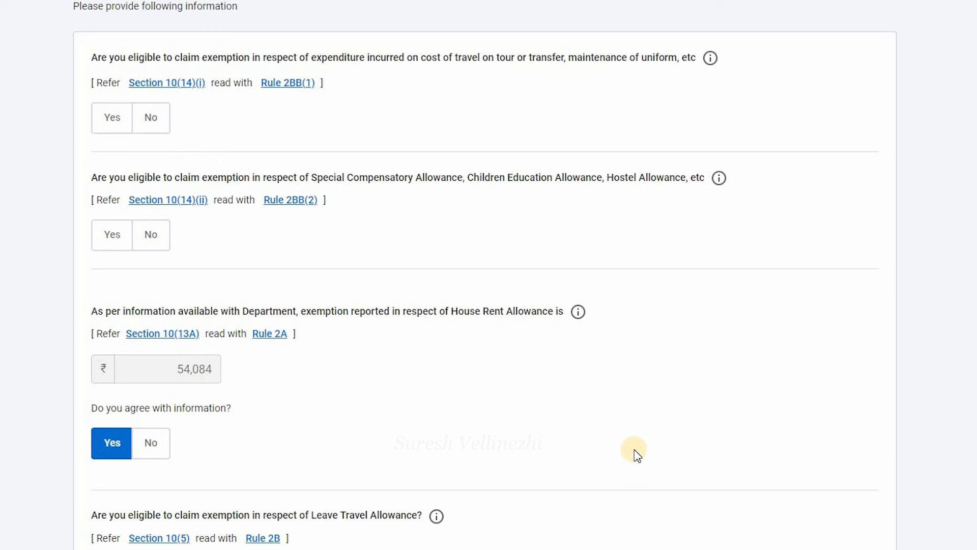
pyautogui.click(151, 443)
# Step: Answer Yes to claiming any other exemption from salary income, review the exemption types and continue to the income source details
pyautogui.scroll(-4, 151, 442)
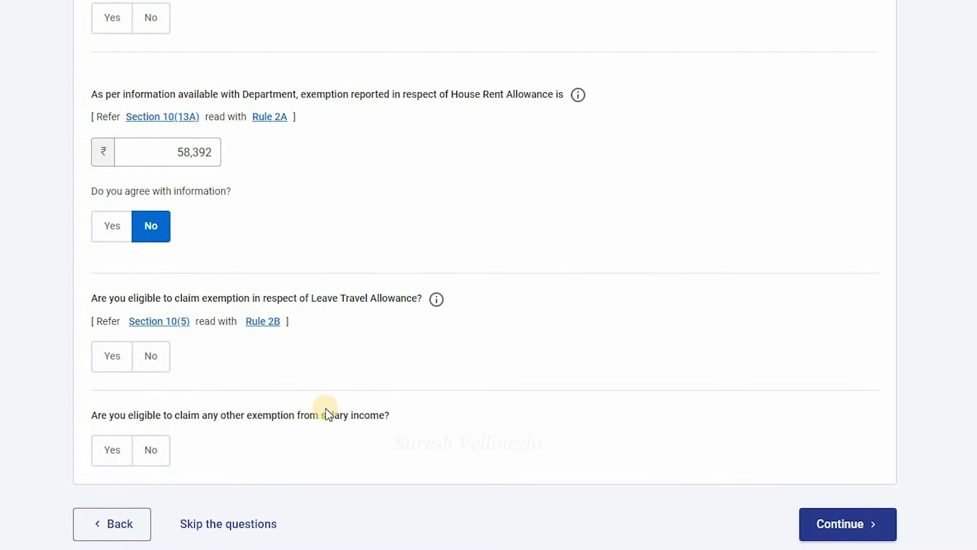
pyautogui.click(113, 451)
pyautogui.scroll(-5, 137, 377)
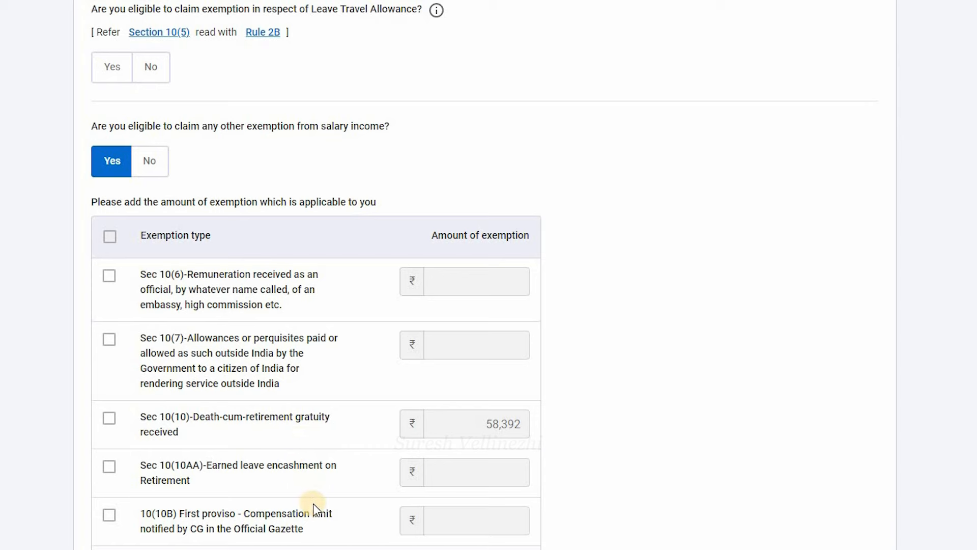
pyautogui.scroll(-1, 162, 532)
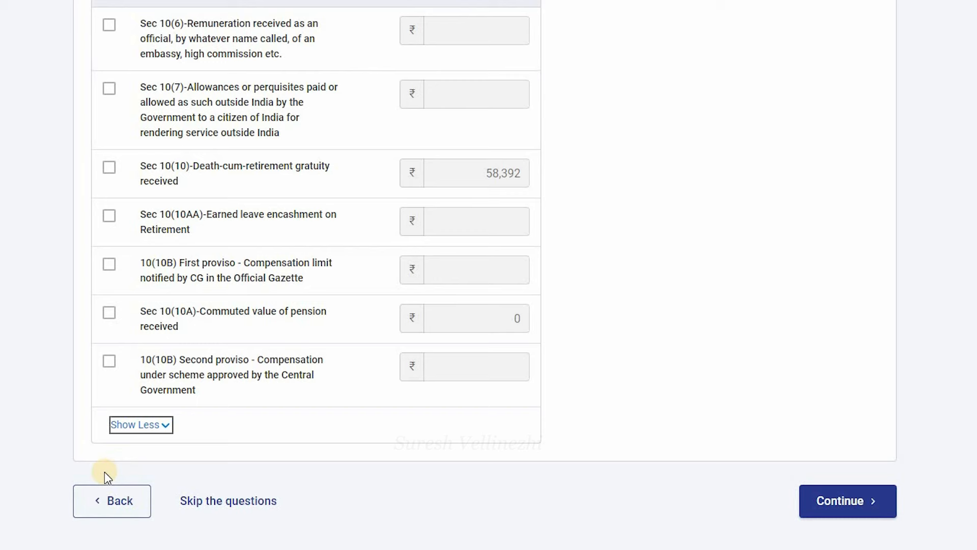
pyautogui.scroll(5, 145, 142)
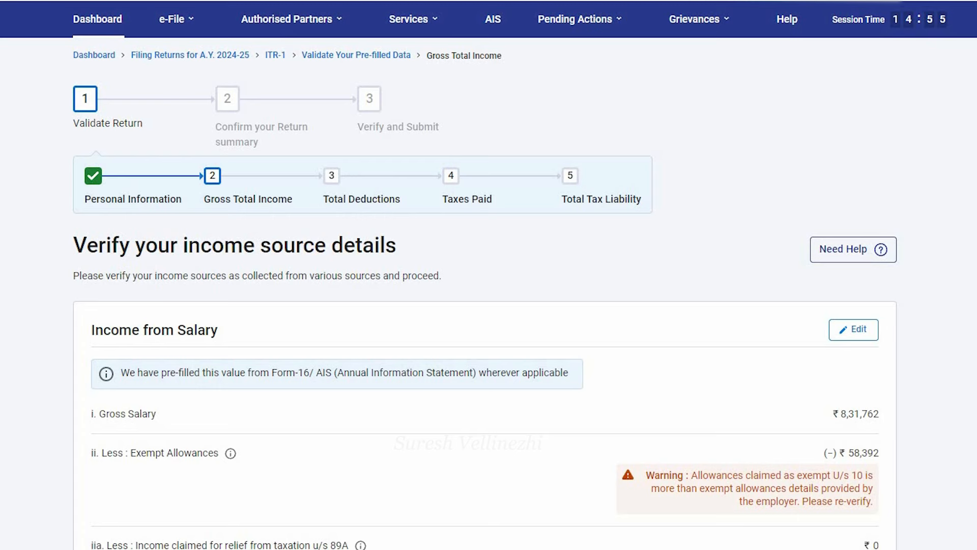
# Step: Review the salary income, then open the house property breakup and set the property type to Self Occupied
pyautogui.scroll(-4, 942, 313)
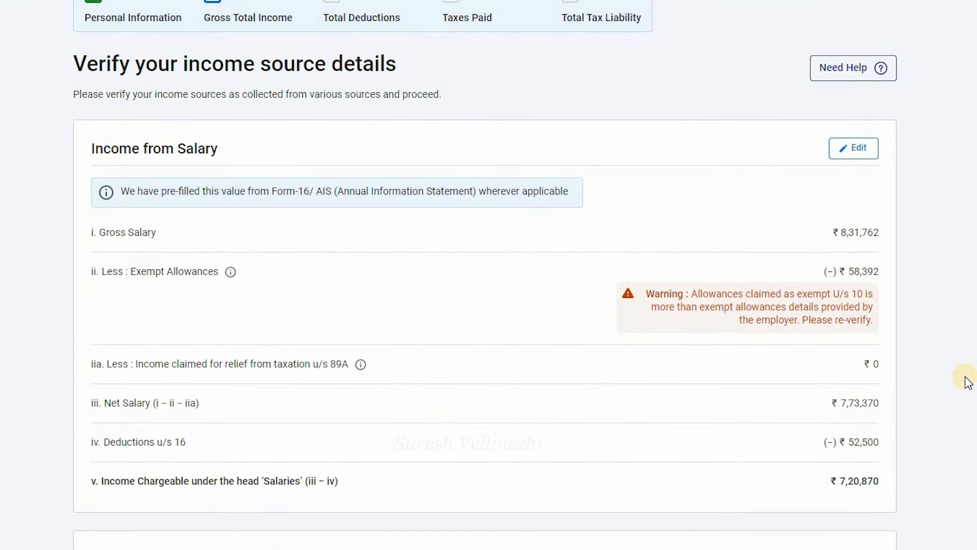
pyautogui.scroll(-5, 968, 381)
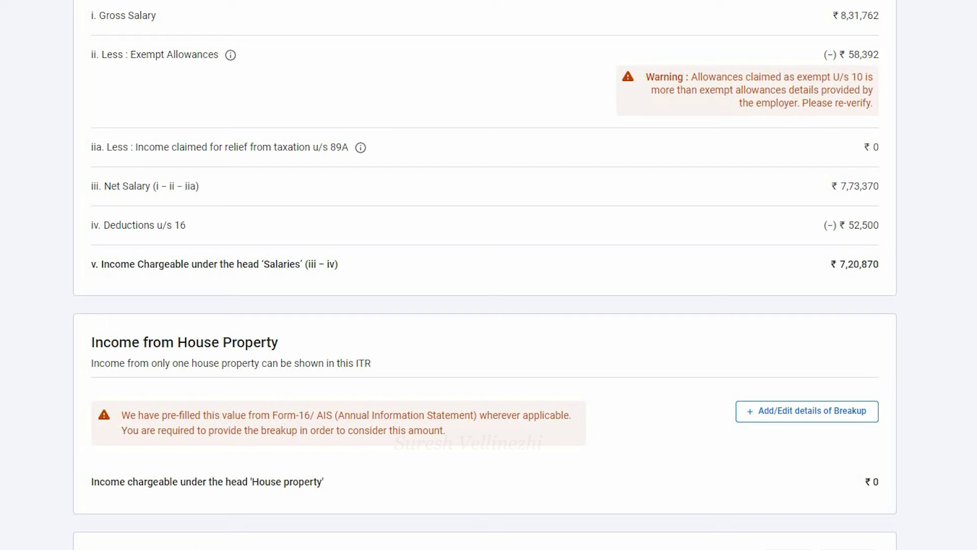
pyautogui.scroll(-4, 731, 323)
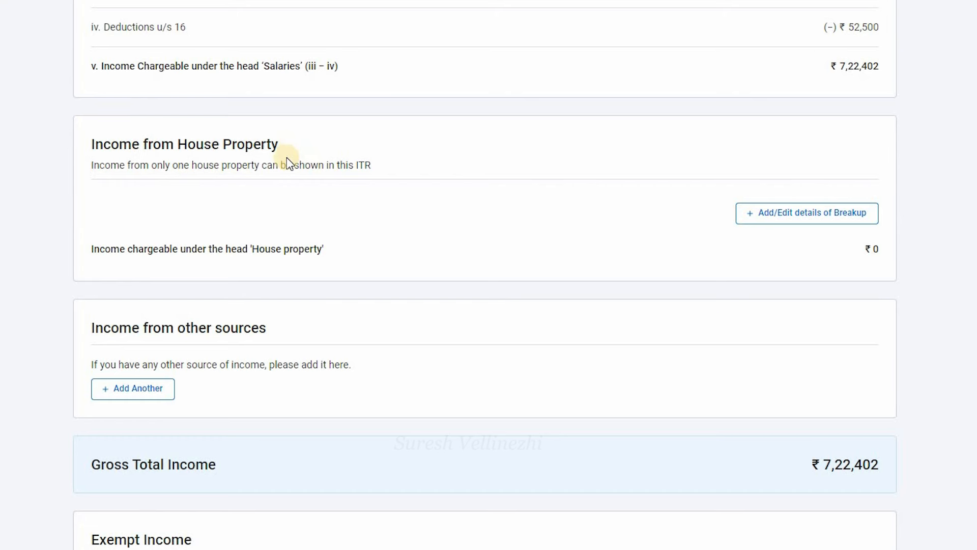
pyautogui.click(748, 212)
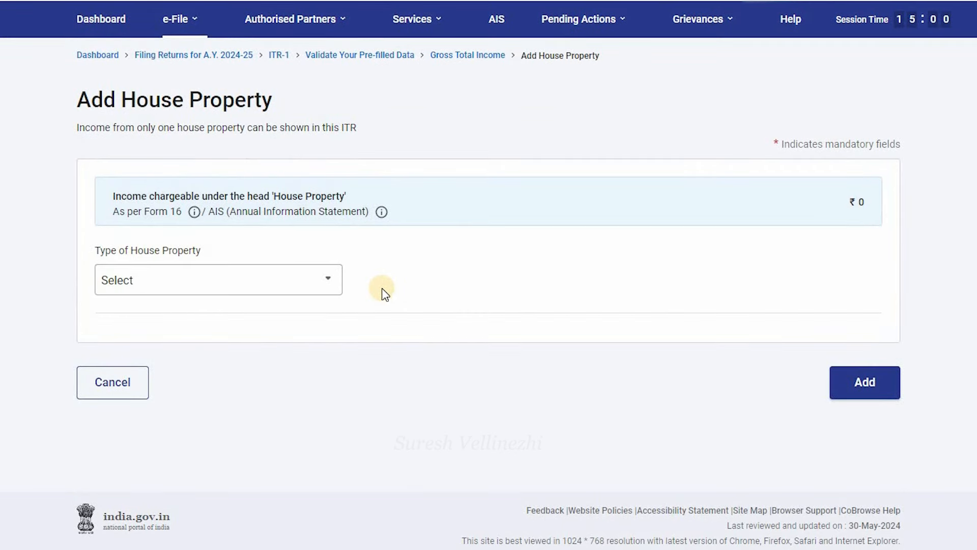
pyautogui.click(327, 283)
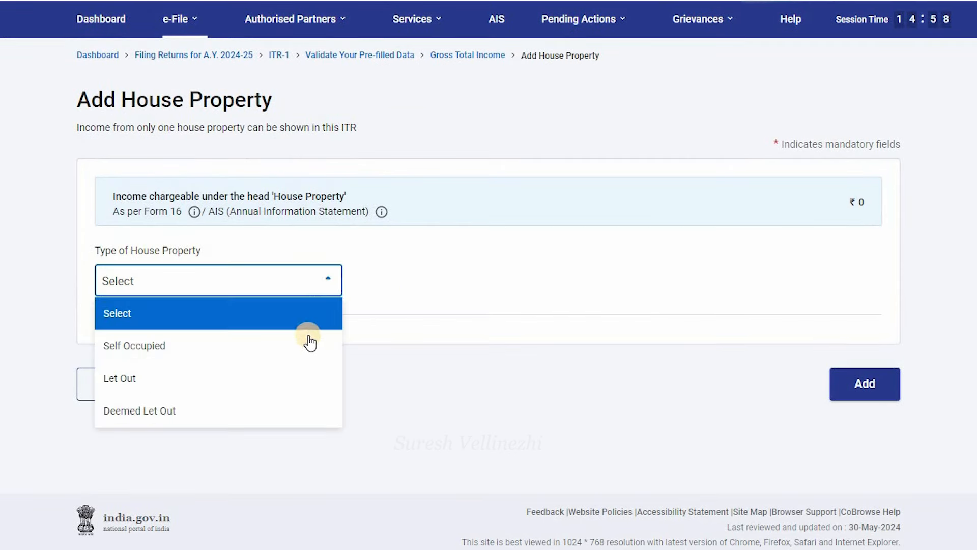
pyautogui.click(336, 345)
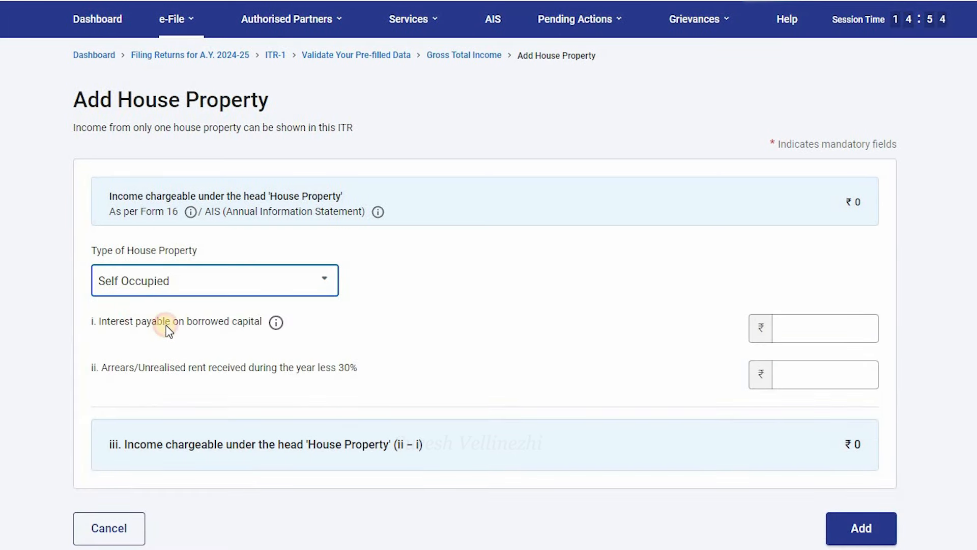
# Step: Set the interest payable on borrowed capital for the self-occupied house property to ₹98,257
pyautogui.moveTo(125, 321); pyautogui.dragTo(173, 321)
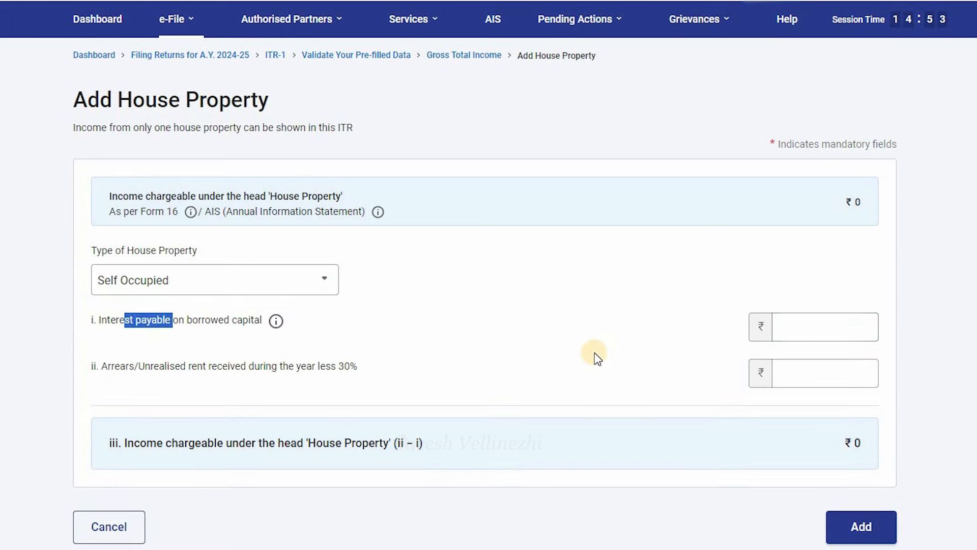
pyautogui.click(806, 329)
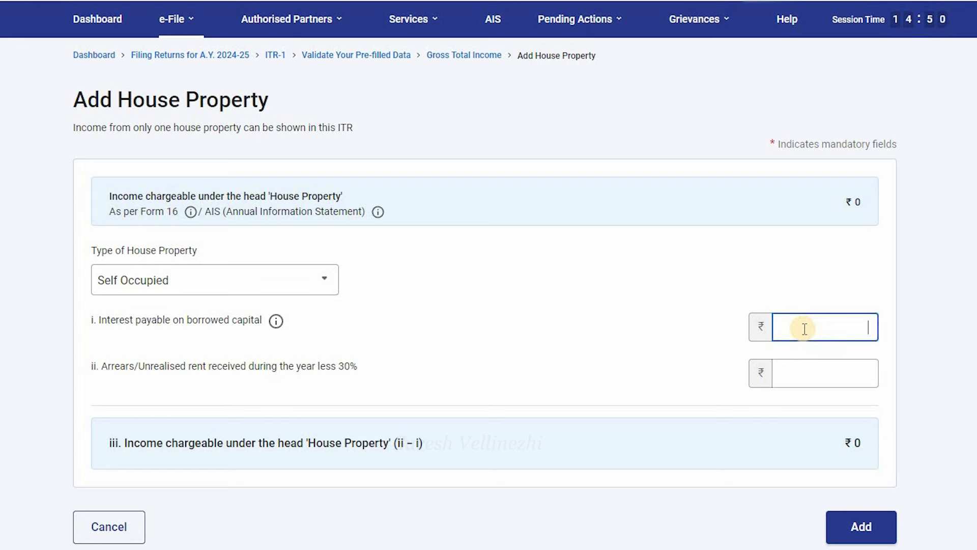
pyautogui.write('98257')
pyautogui.click(864, 355)
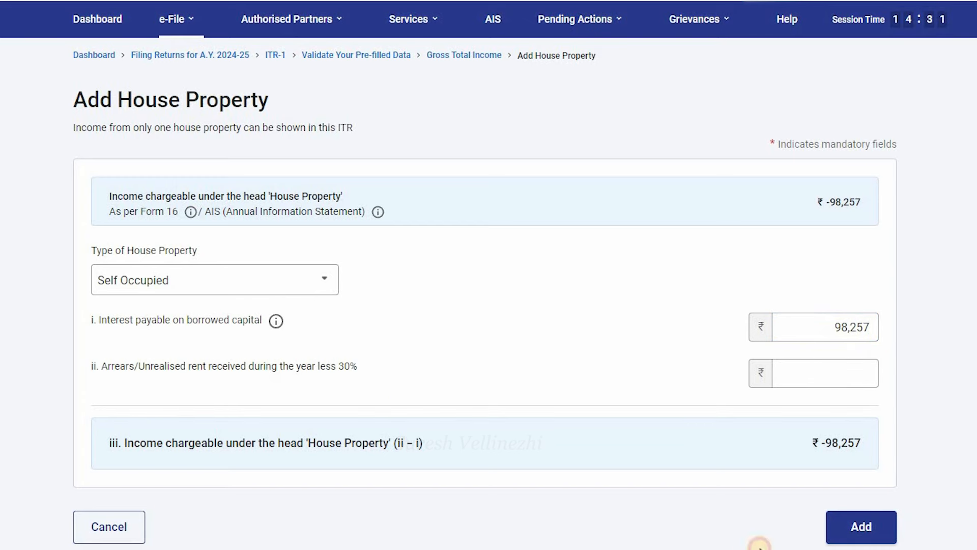
# Step: Add the self-occupied house property to the return and open the form for adding income from other sources
pyautogui.click(861, 526)
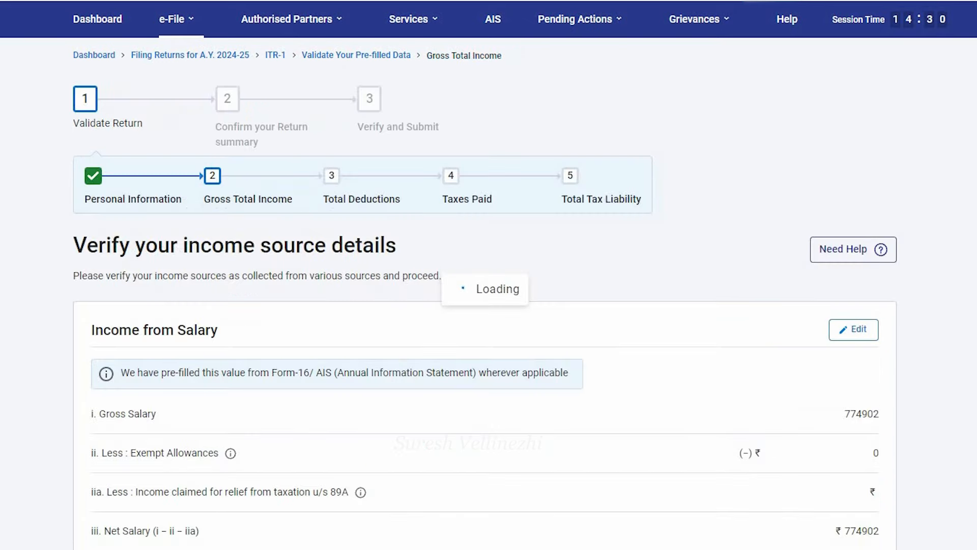
pyautogui.scroll(-1, 1, 450)
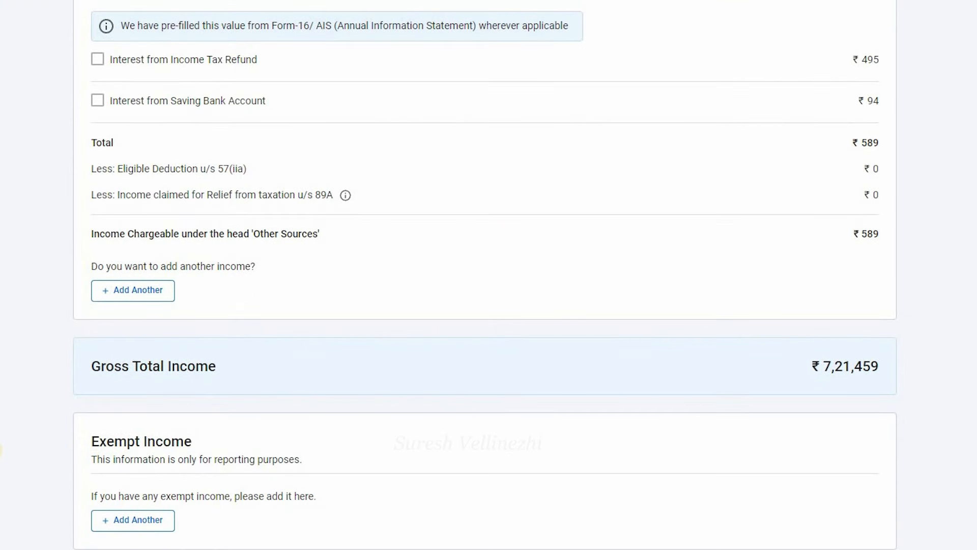
pyautogui.scroll(-2, 485, 305)
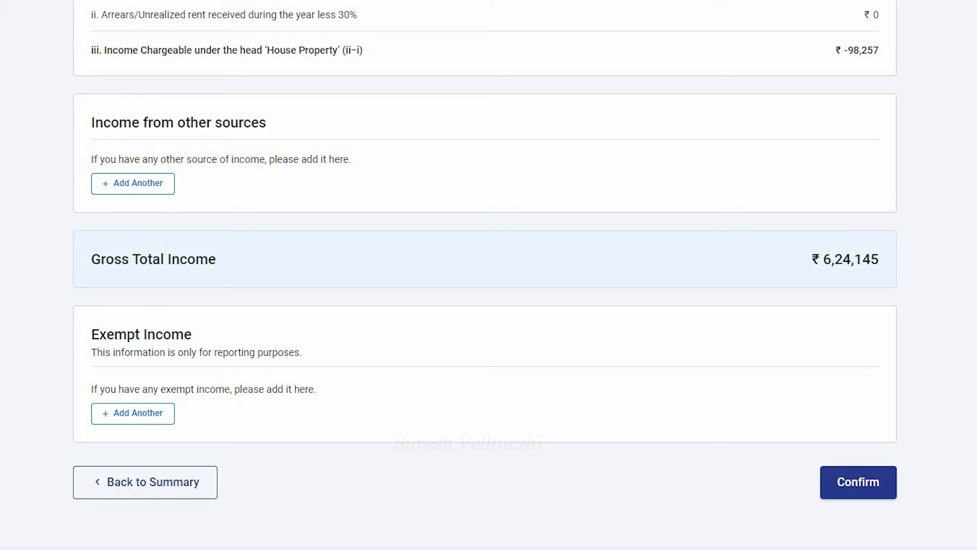
pyautogui.click(109, 186)
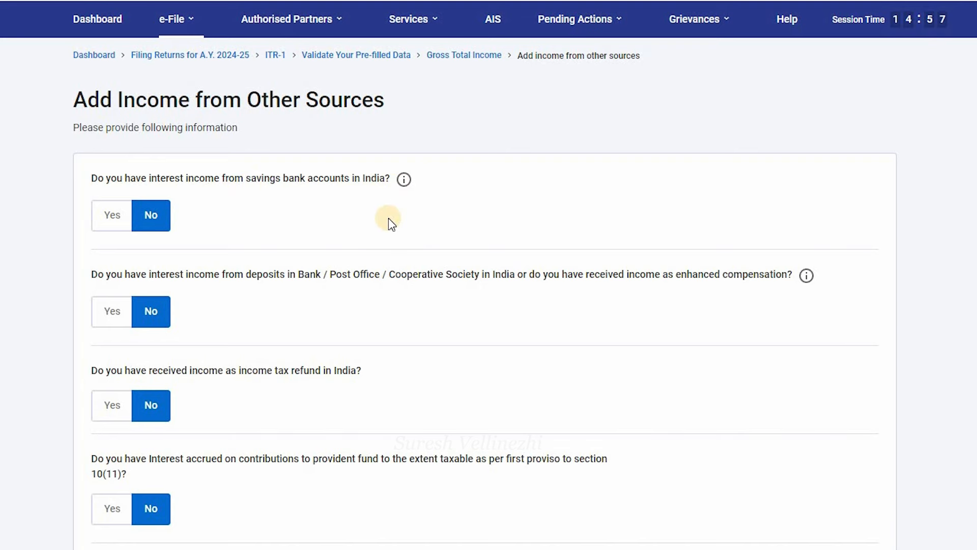
# Step: Answer Yes to savings bank interest income, set it to ₹308 and review the remaining questions on income from other sources
pyautogui.scroll(-2, 251, 181)
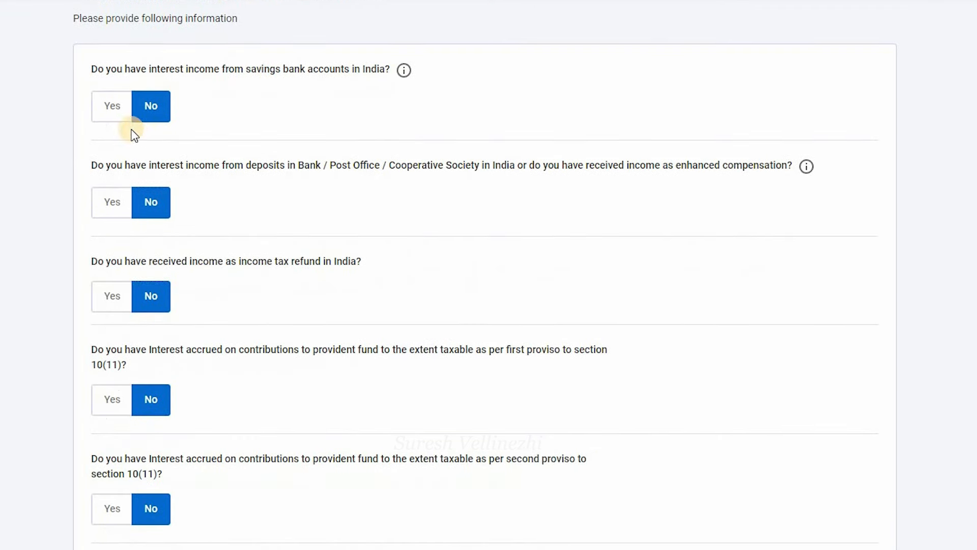
pyautogui.click(112, 105)
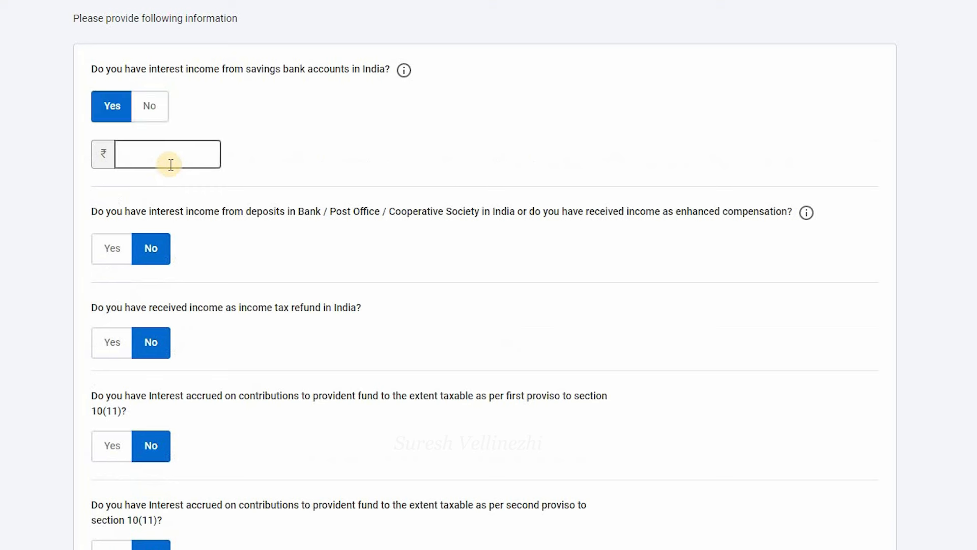
pyautogui.click(178, 157)
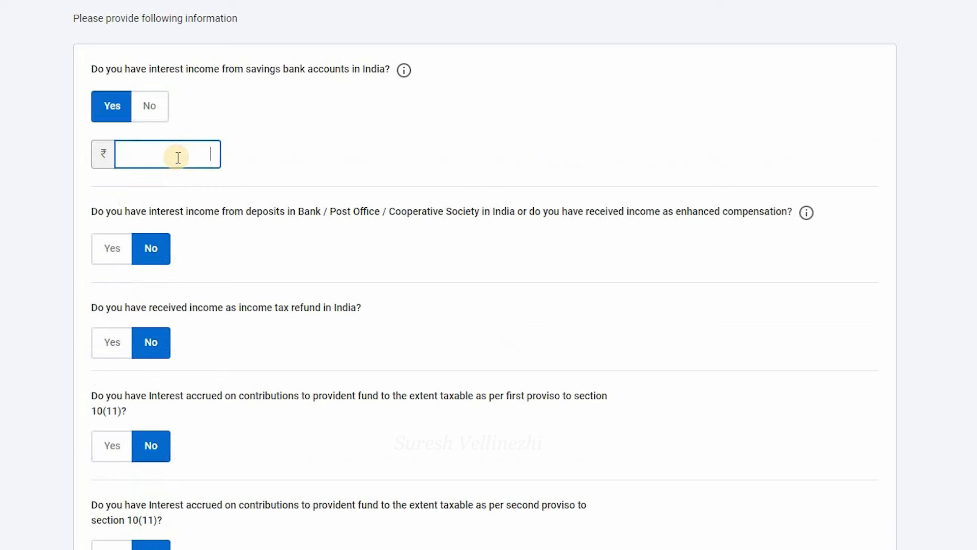
pyautogui.write('308')
pyautogui.click(11, 338)
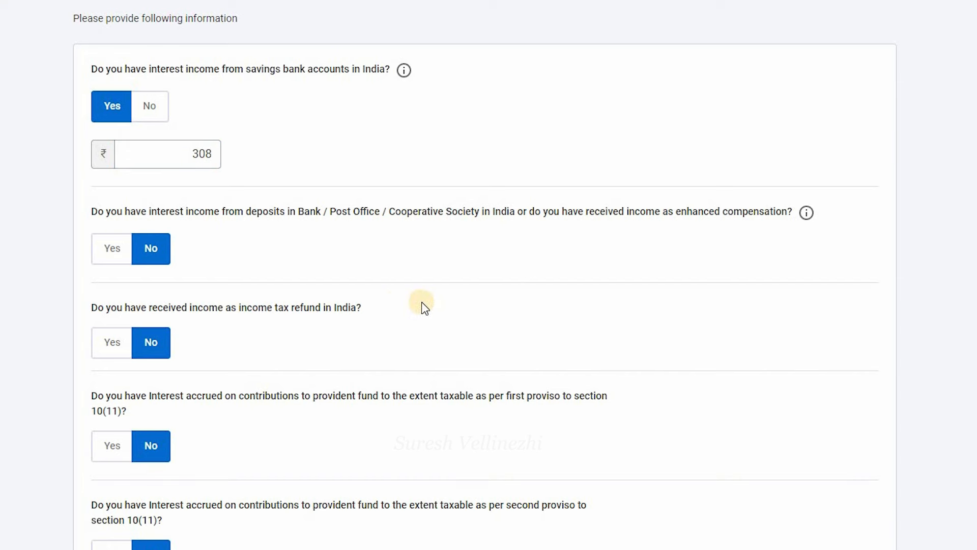
pyautogui.moveTo(267, 309); pyautogui.dragTo(330, 313)
pyautogui.scroll(-2, 205, 223)
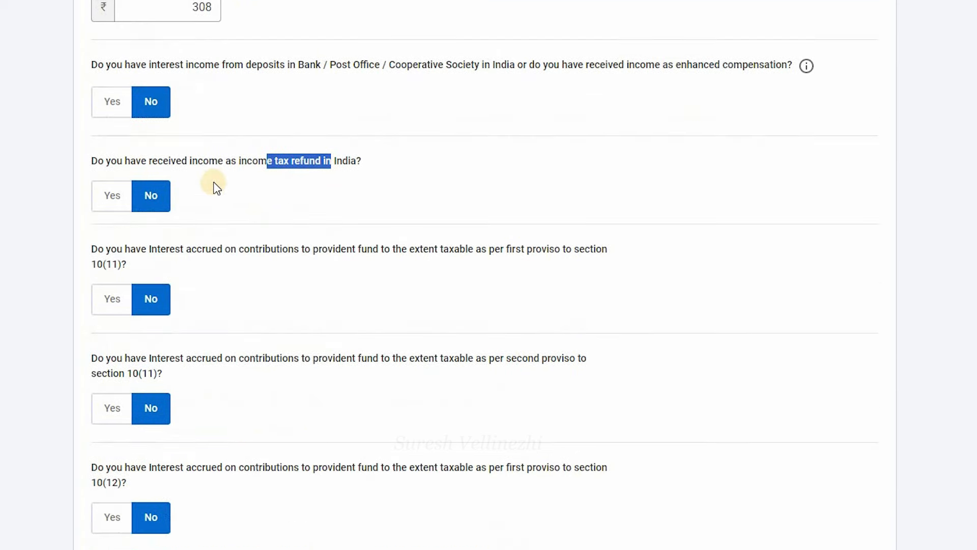
pyautogui.scroll(-2, 215, 186)
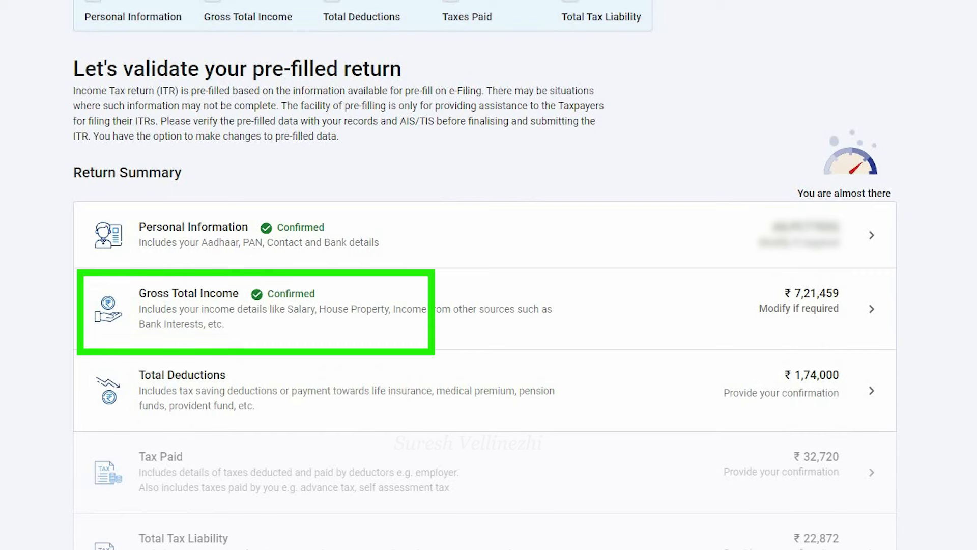
# Step: Examine the deduction eligibility questions, from donations and section 80GG through 80C, 80CCD(2), 80D, 80E, 80TTA and other deductions
pyautogui.scroll(-1, 767, 305)
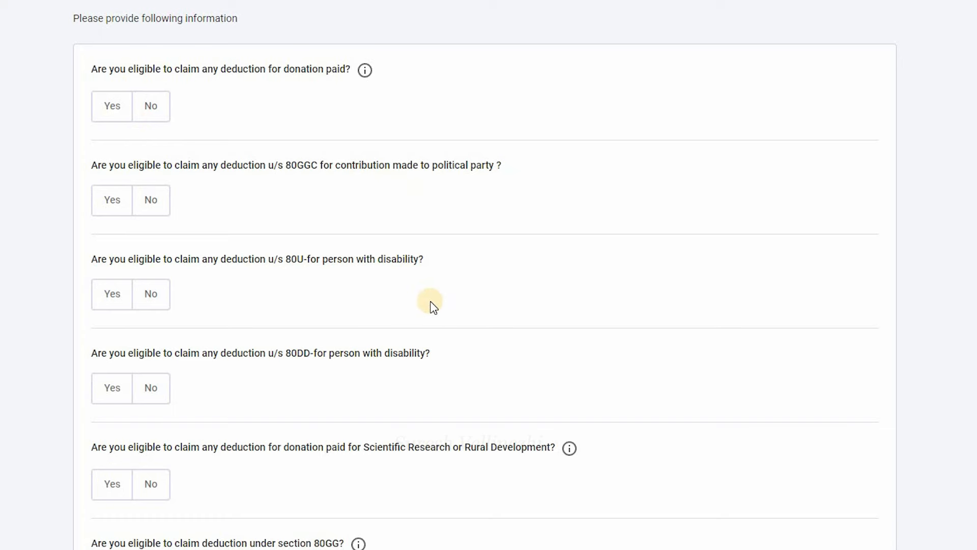
pyautogui.scroll(-5, 433, 305)
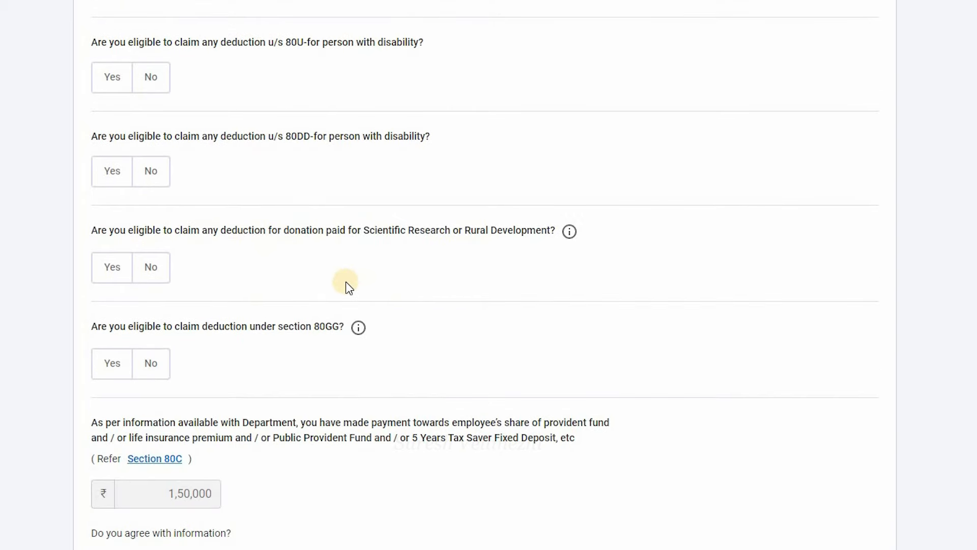
pyautogui.scroll(-1, 344, 286)
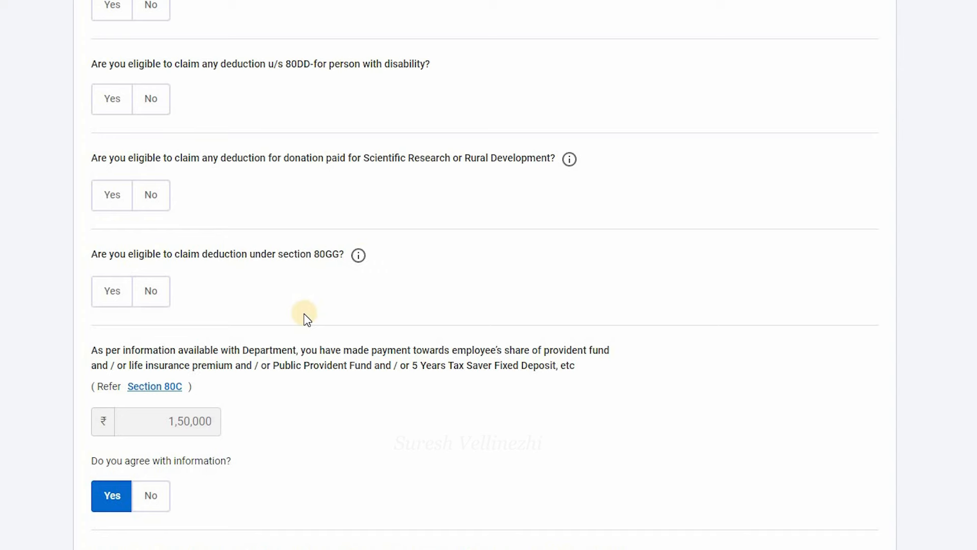
pyautogui.scroll(-2, 147, 227)
pyautogui.scroll(-1, 142, 216)
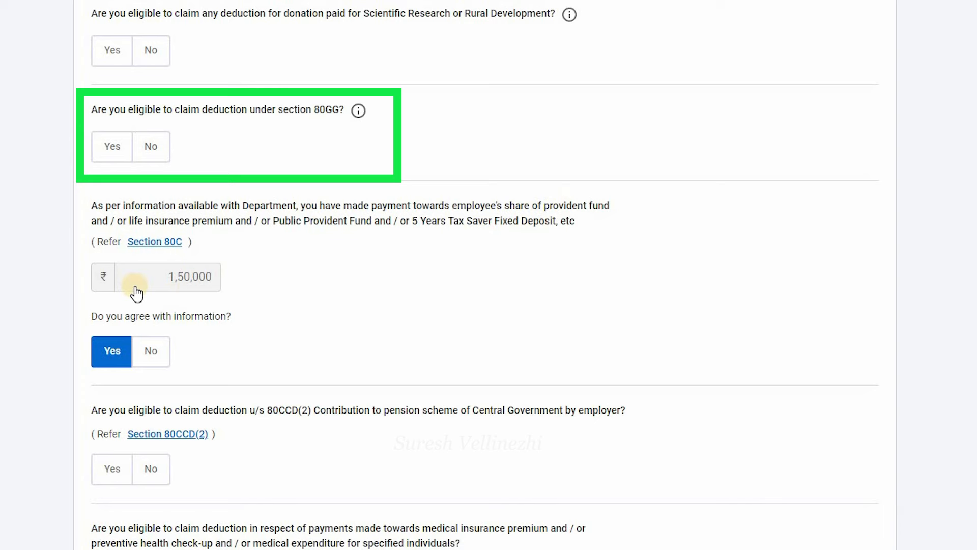
pyautogui.scroll(-2, 255, 285)
pyautogui.scroll(-4, 299, 268)
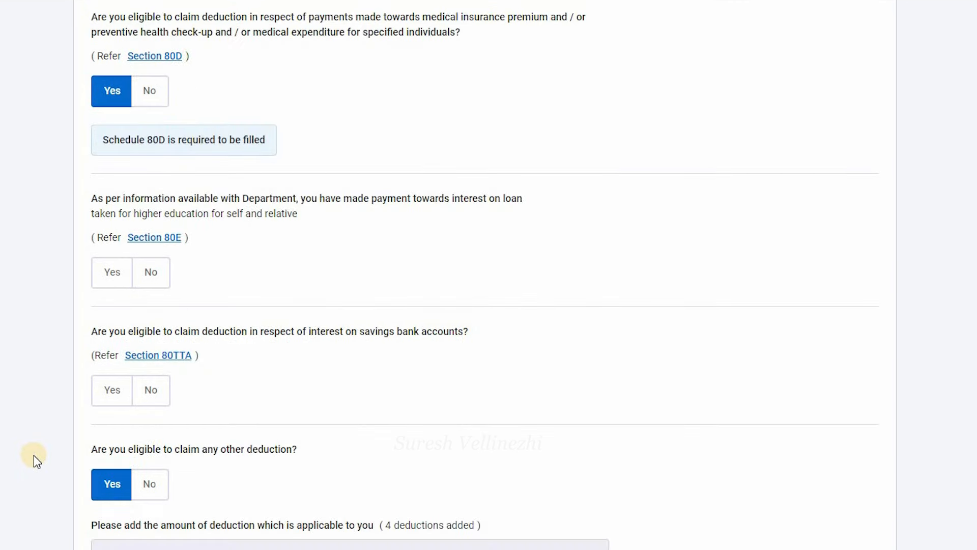
pyautogui.scroll(-1, 33, 453)
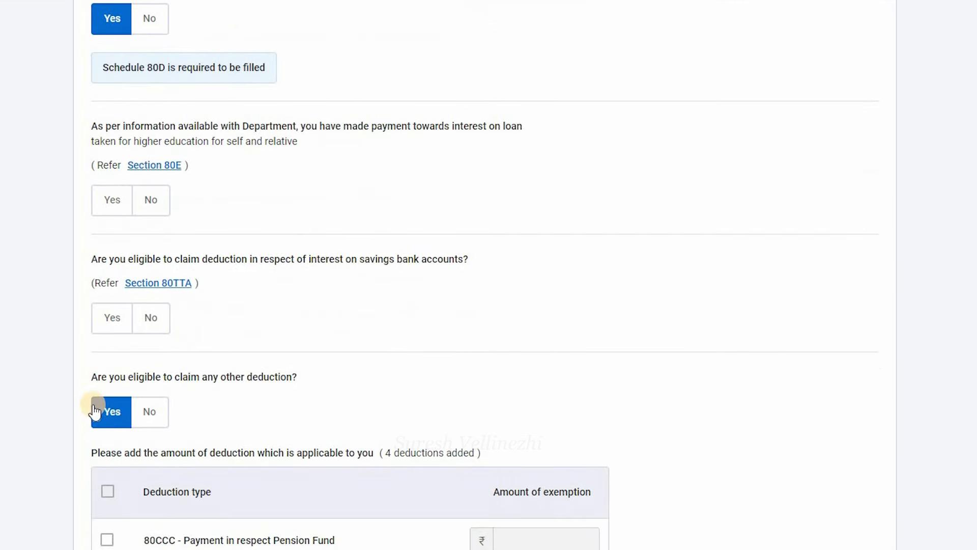
pyautogui.scroll(-4, 51, 421)
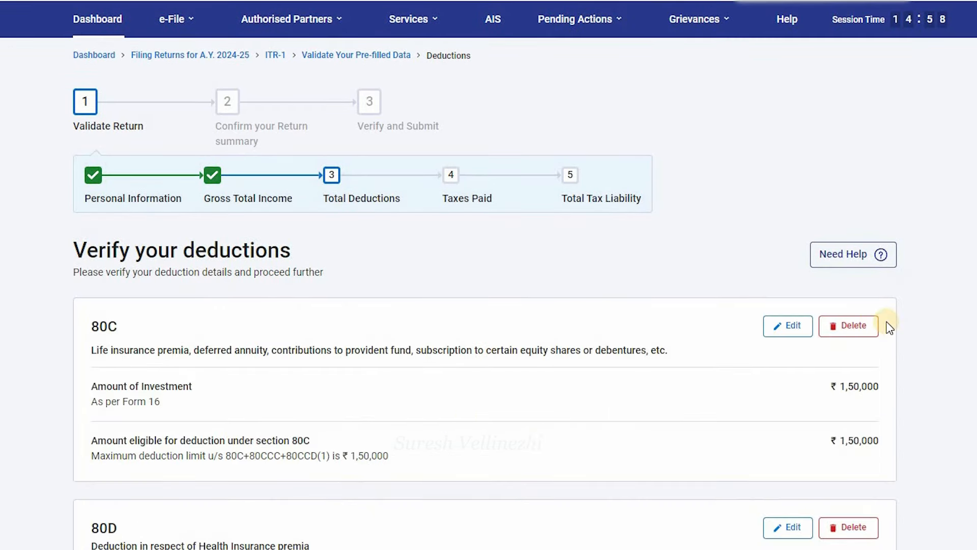
# Step: Review the listed deductions and the 80D limits, then set the Self & Family health insurance under 80D to ₹4,514
pyautogui.scroll(-1, 328, 412)
pyautogui.scroll(-3, 328, 413)
pyautogui.scroll(-5, 168, 342)
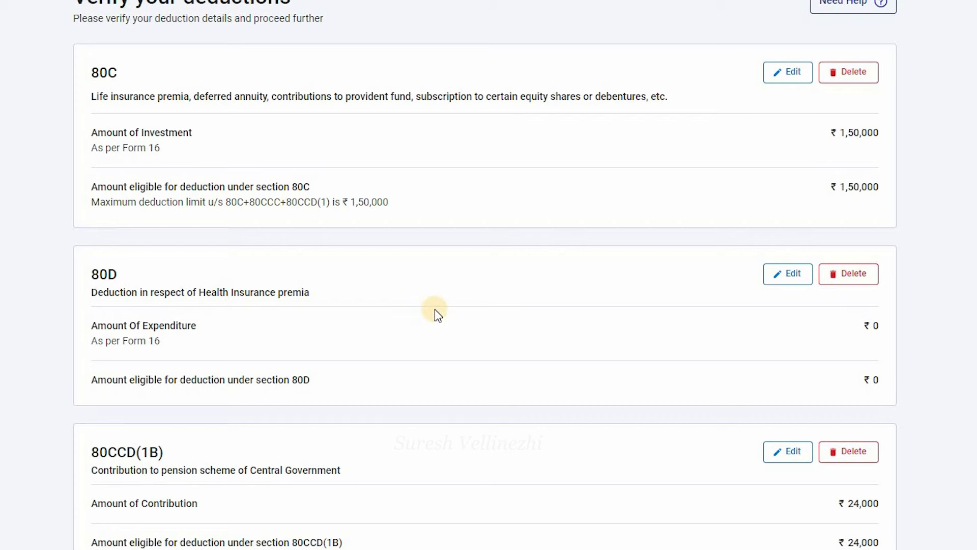
pyautogui.scroll(-3, 435, 309)
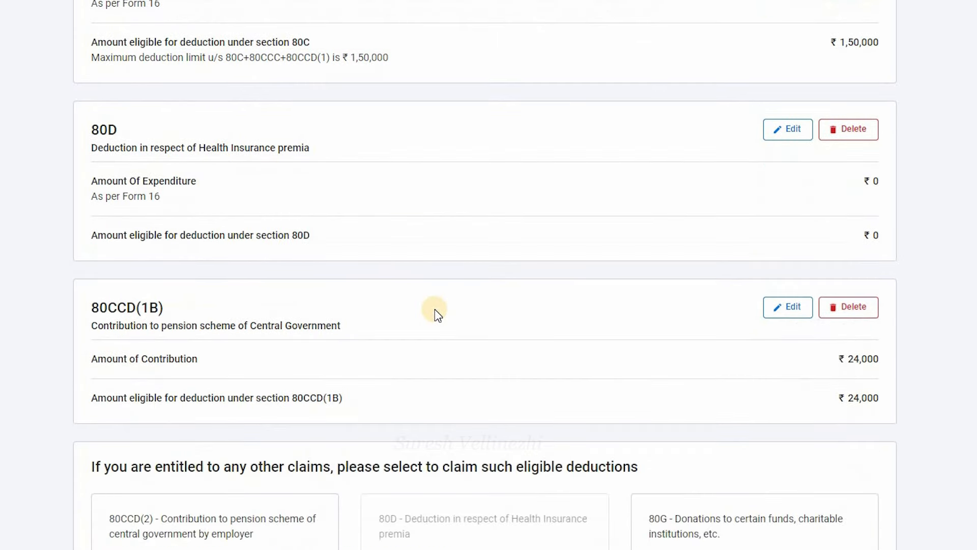
pyautogui.scroll(2, 407, 214)
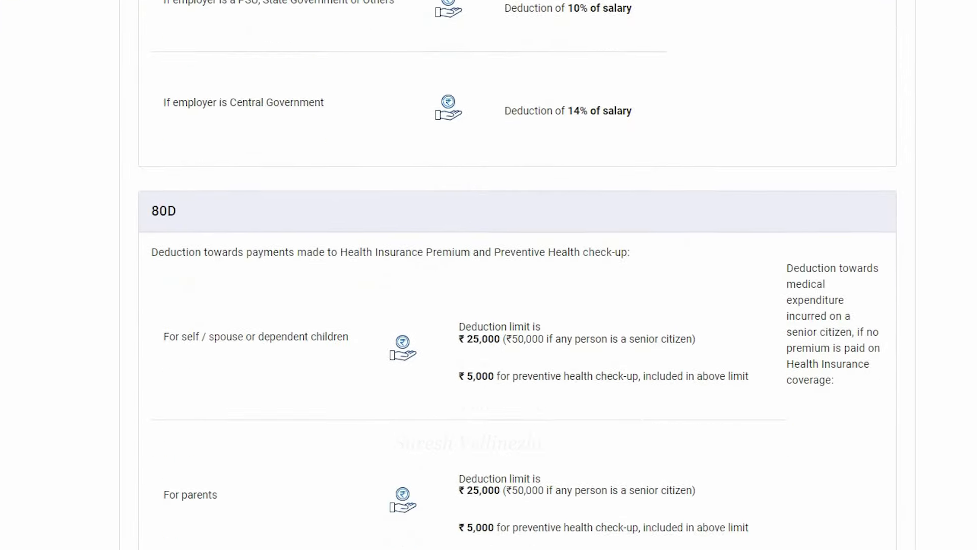
pyautogui.scroll(-4, 489, 275)
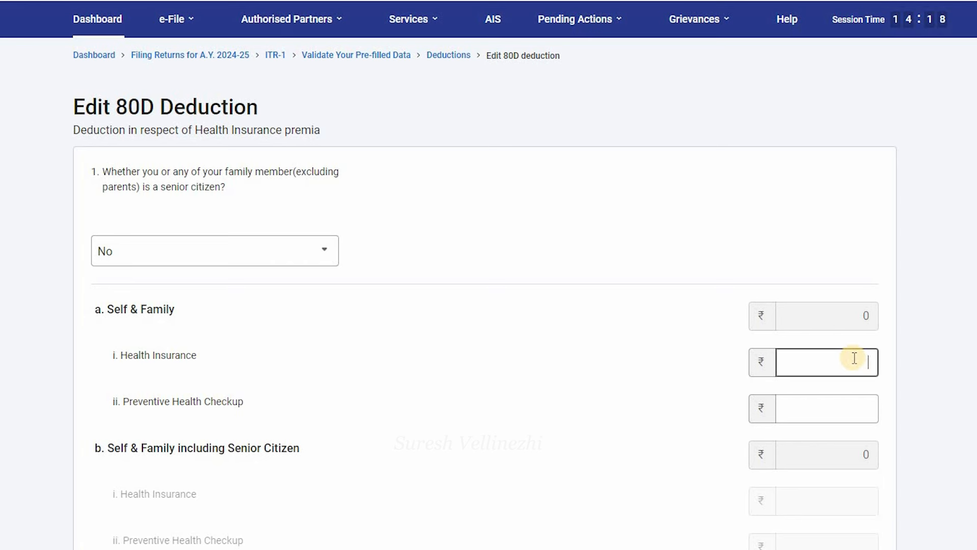
pyautogui.write('4514')
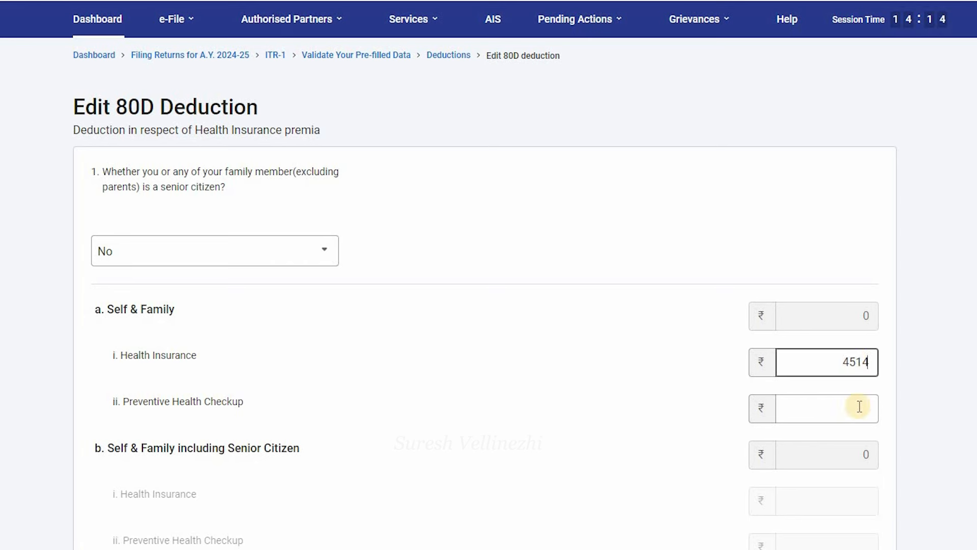
pyautogui.press('Tab')
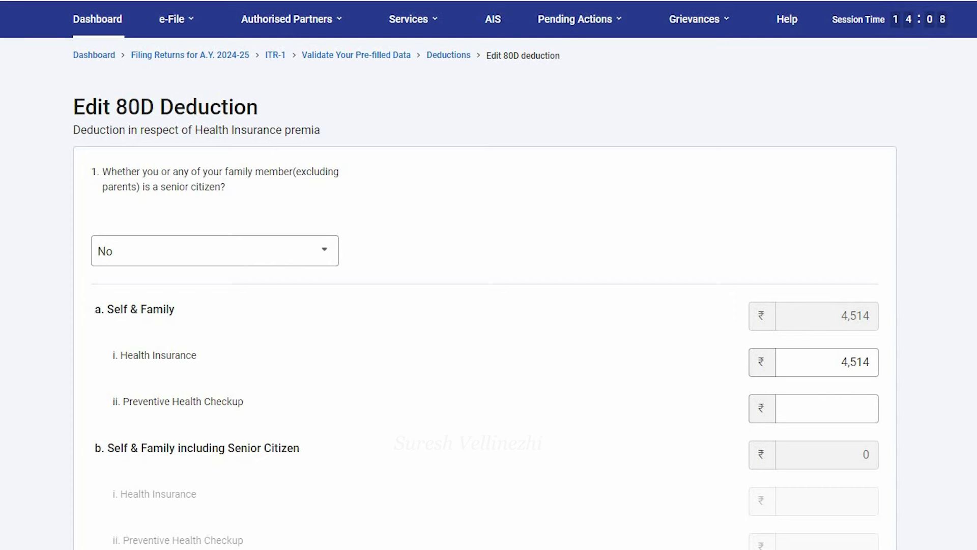
# Step: Under 80D, claim ₹50,000 medical expenditure for senior citizen parents, clear their preventive health checkup amount and save the deduction
pyautogui.scroll(-2, 489, 301)
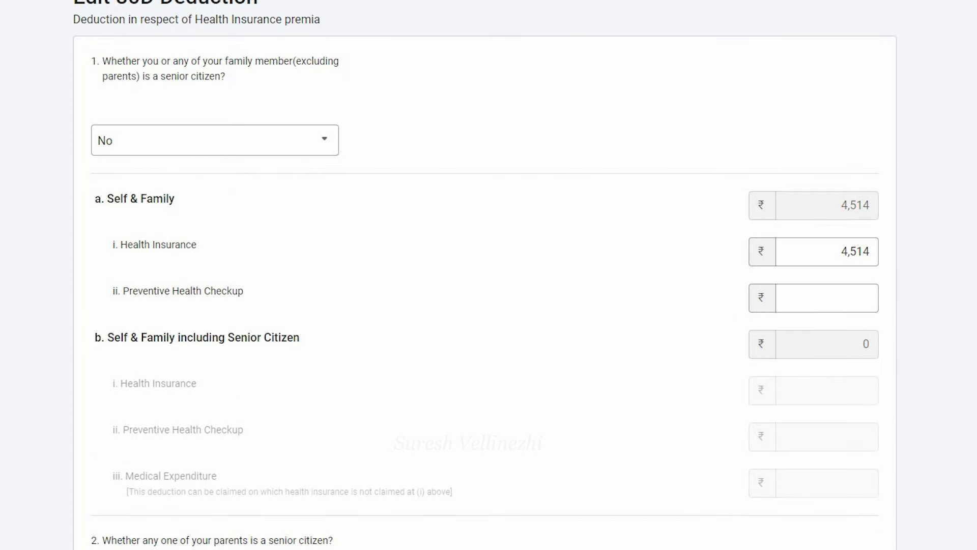
pyautogui.scroll(-7, 515, 338)
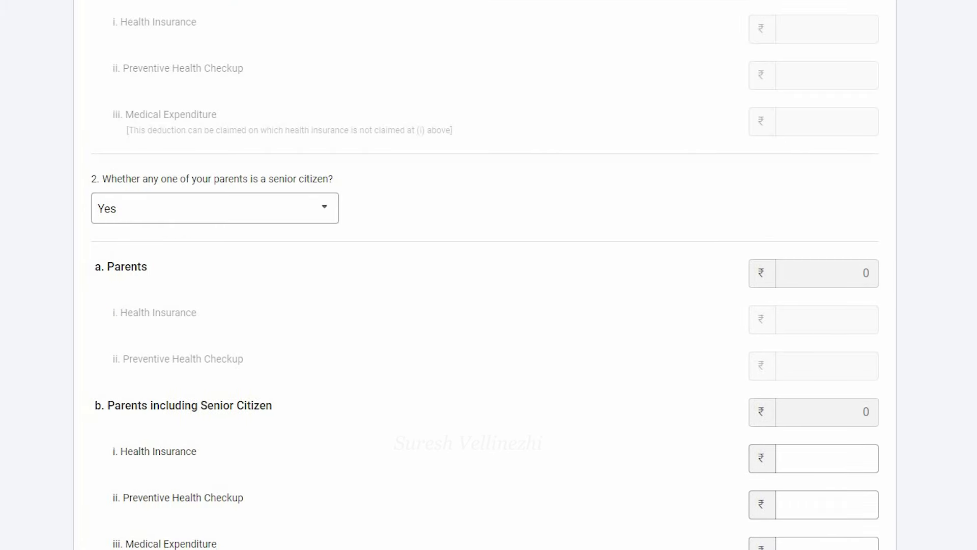
pyautogui.scroll(-3, 489, 275)
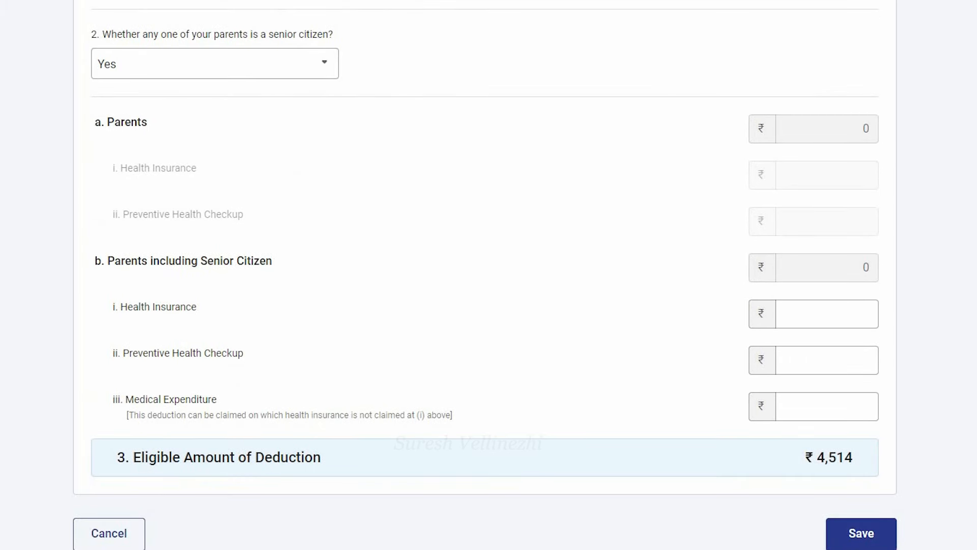
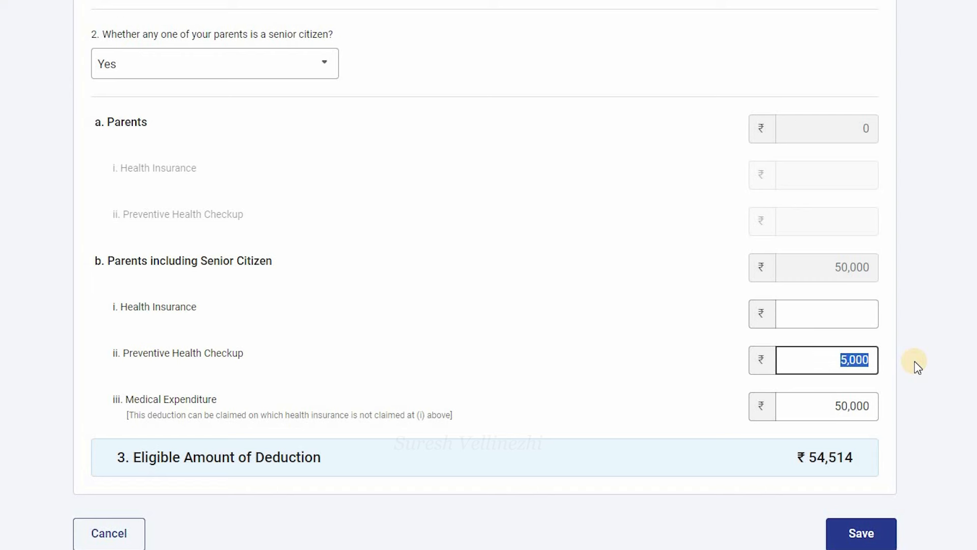
pyautogui.press('BackSpace')
pyautogui.click(861, 533)
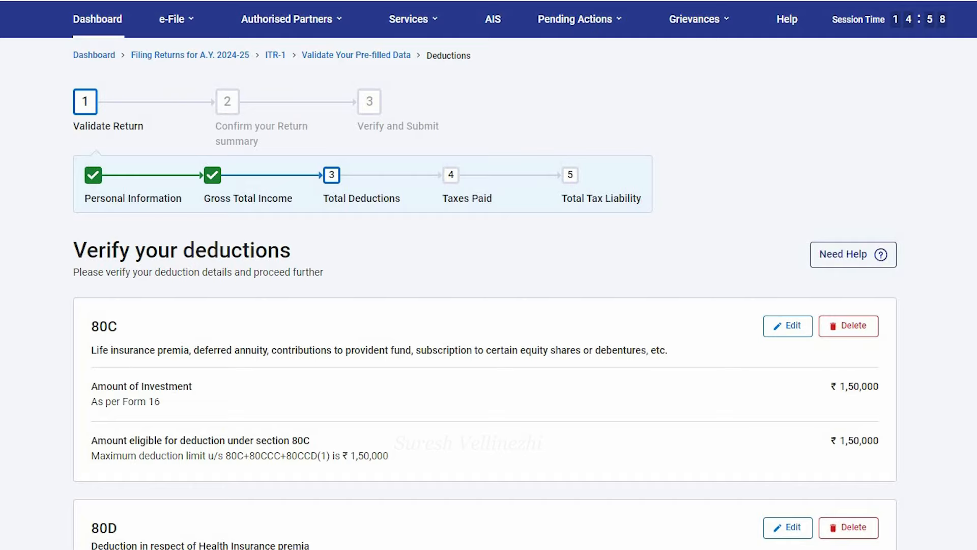
# Step: Check the 80C, 80D and 80CCD(1B) deductions and the further eligible claims such as 80TTA, then confirm the total deductions
pyautogui.scroll(-5, 489, 305)
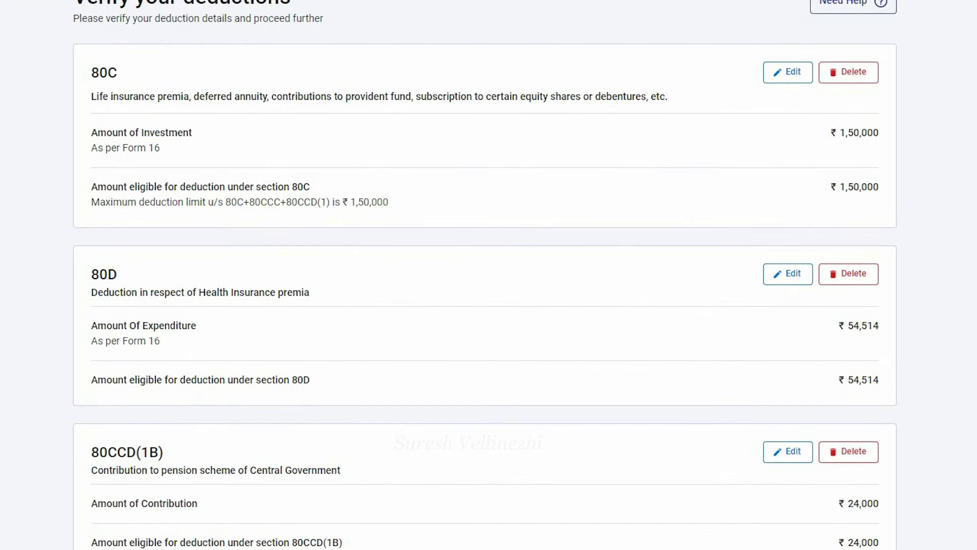
pyautogui.scroll(-3, 489, 275)
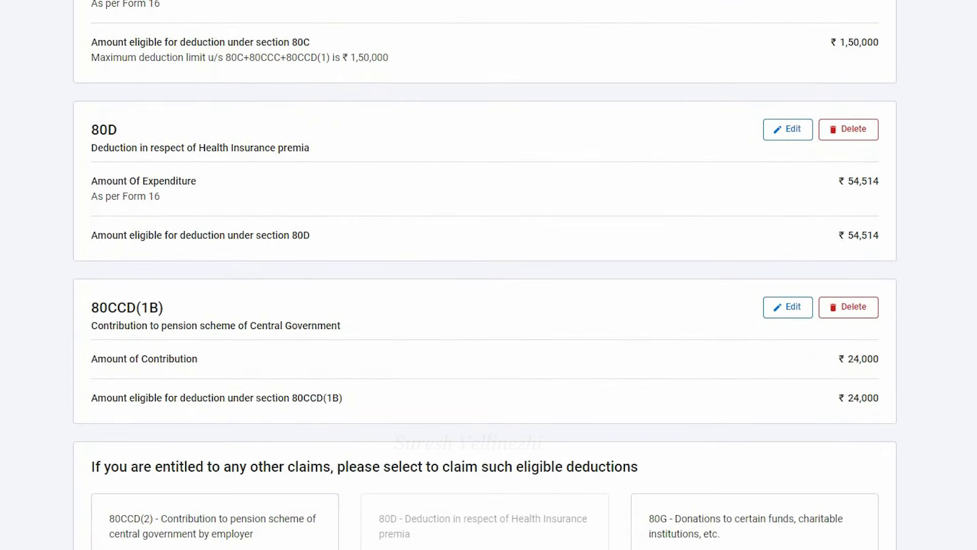
pyautogui.scroll(-3, 488, 275)
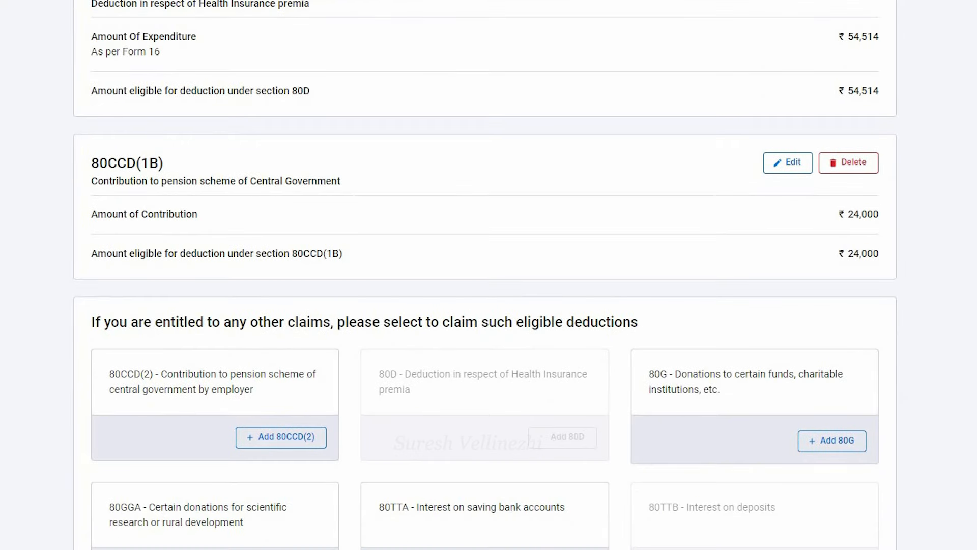
pyautogui.scroll(-3, 489, 275)
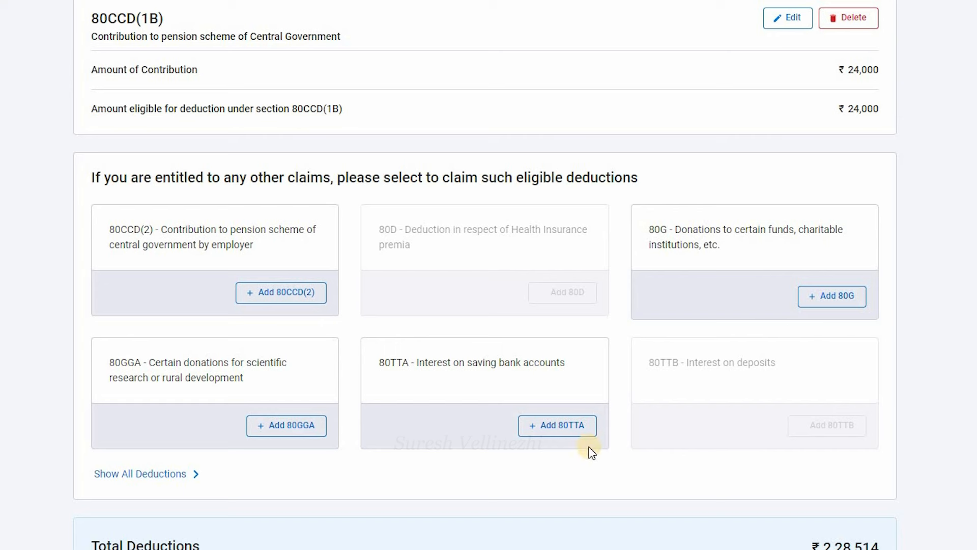
pyautogui.click(558, 425)
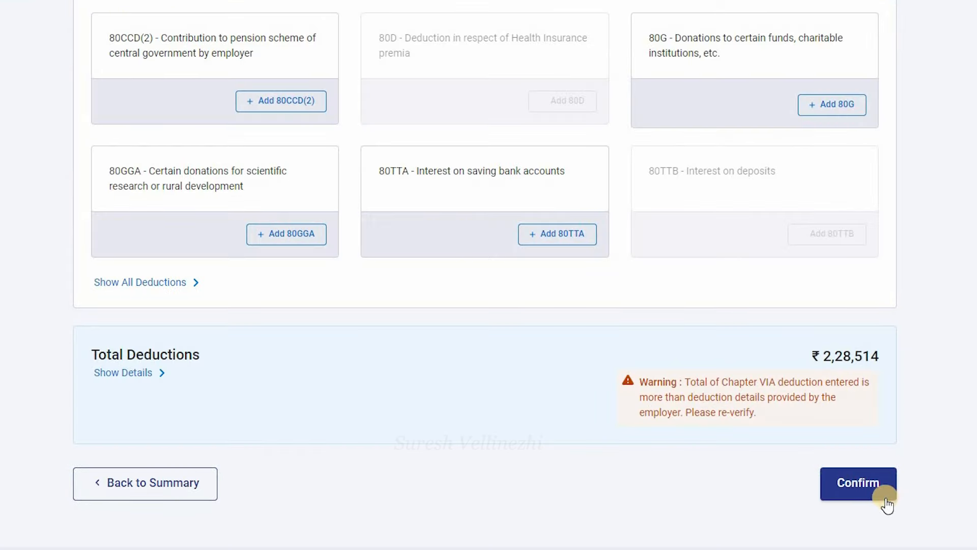
pyautogui.click(897, 496)
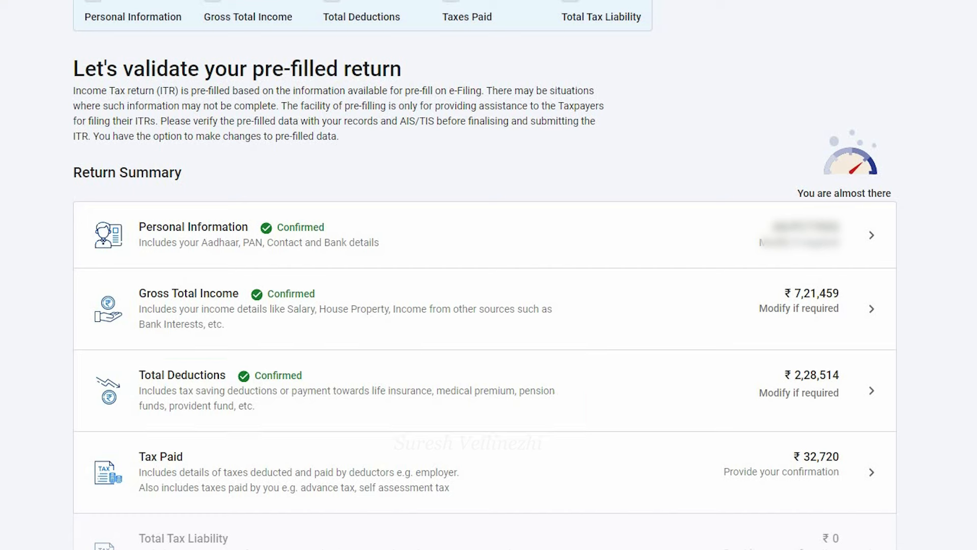
pyautogui.scroll(-2, 489, 275)
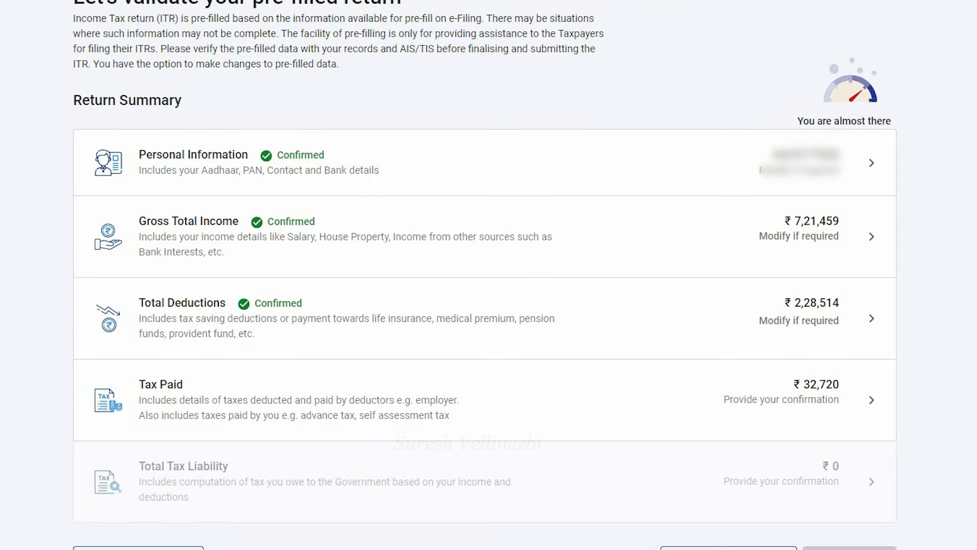
# Step: Open the Tax Paid section, verify the TDS, TCS and advance tax details, and confirm the taxes paid
pyautogui.scroll(-2, 488, 275)
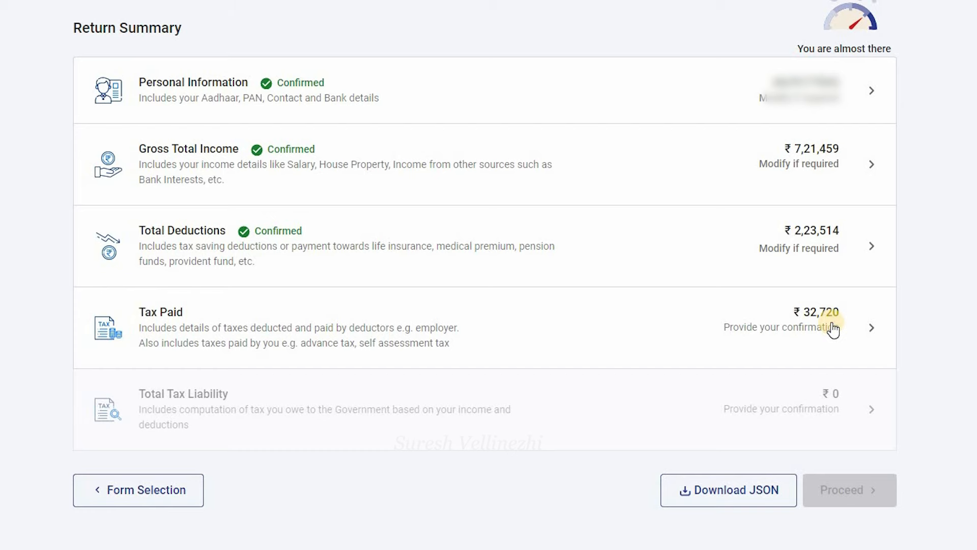
pyautogui.click(817, 319)
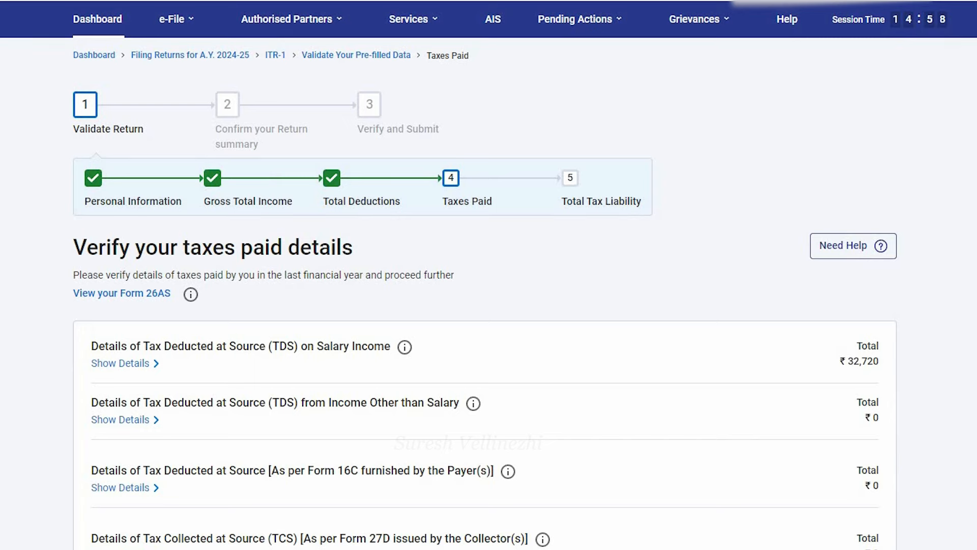
pyautogui.scroll(-5, 845, 542)
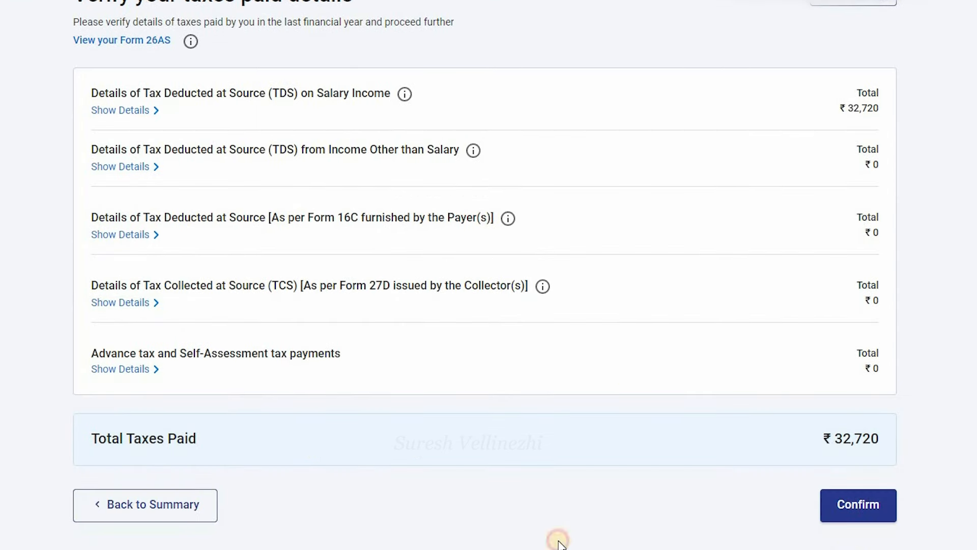
pyautogui.click(858, 505)
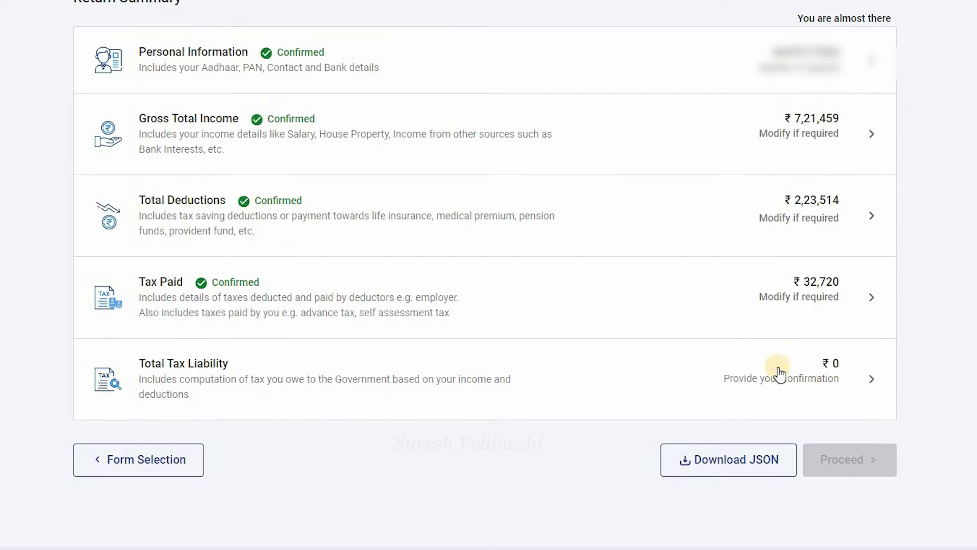
# Step: Review the Total Tax Liability computation, including the 87A rebate, cess, relief, interest and fees, then confirm it
pyautogui.click(830, 375)
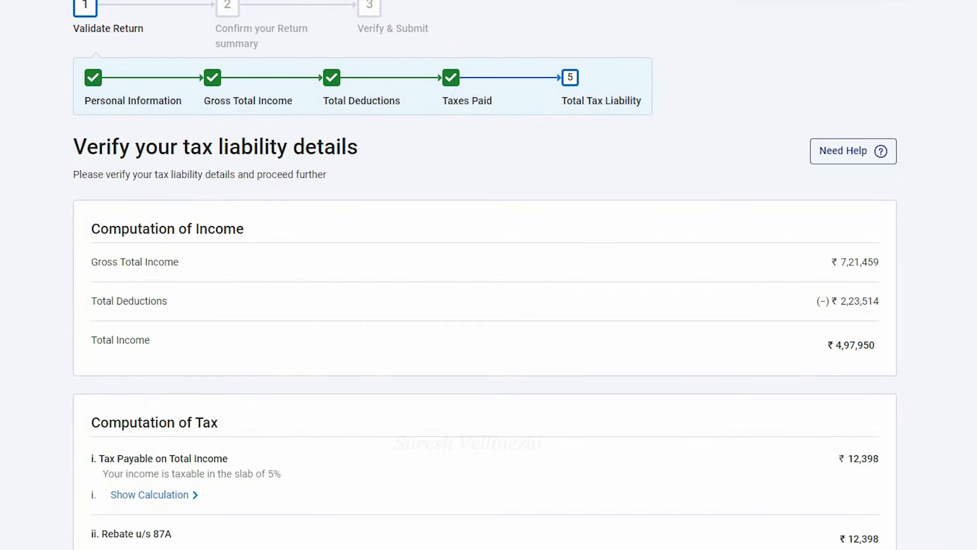
pyautogui.scroll(-3, 488, 275)
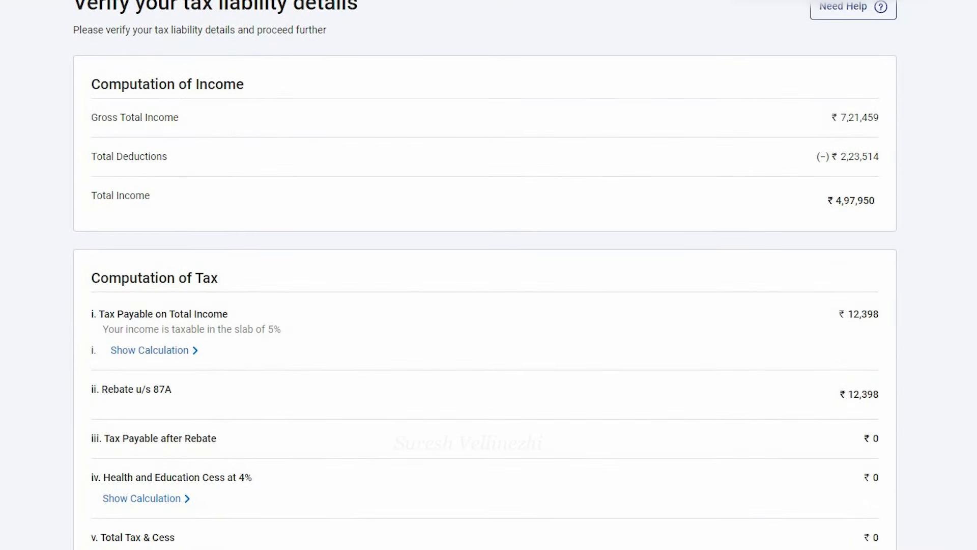
pyautogui.scroll(-3, 489, 275)
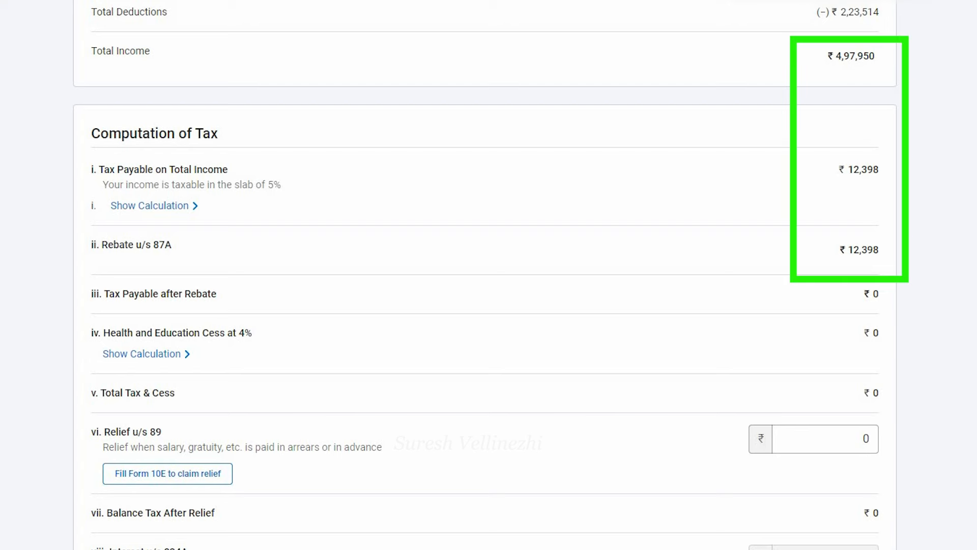
pyautogui.scroll(-5, 489, 275)
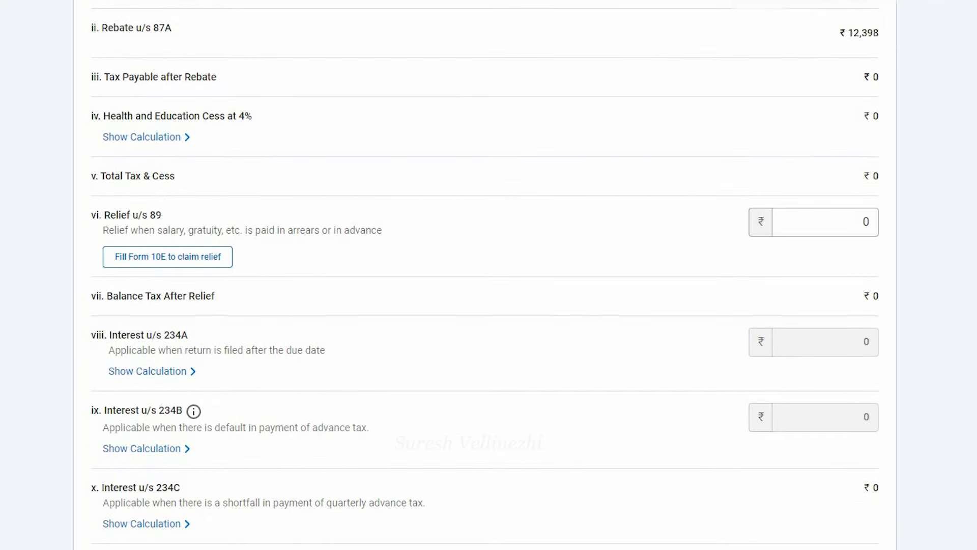
pyautogui.scroll(-8, 489, 275)
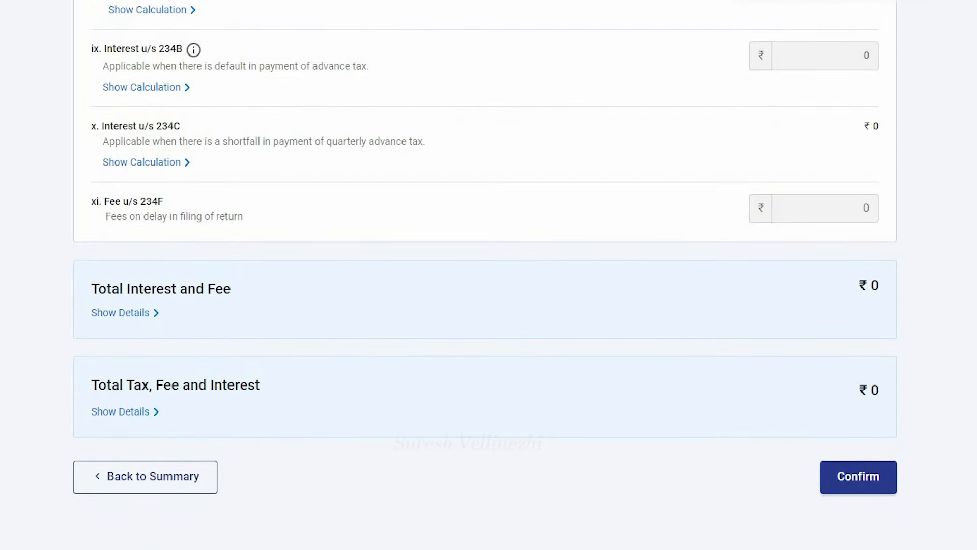
pyautogui.click(848, 468)
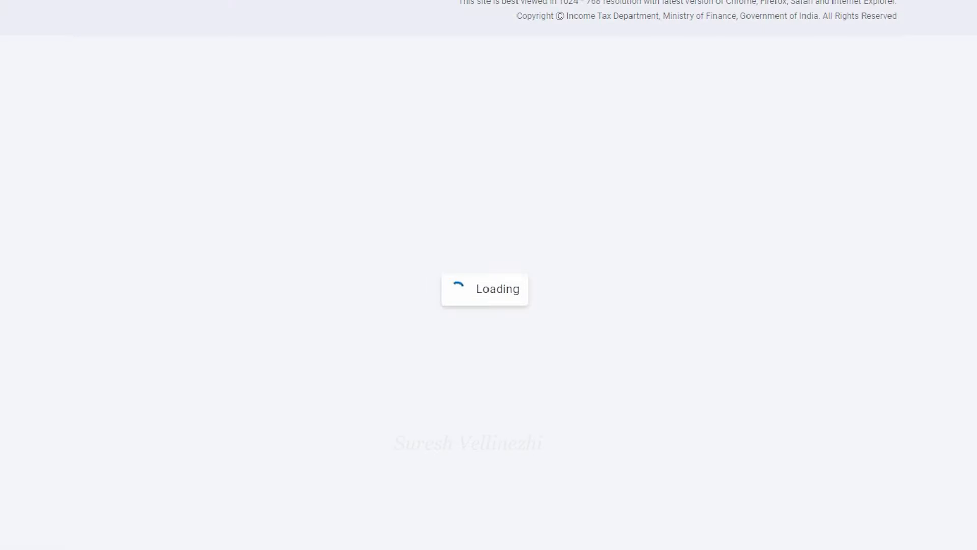
# Step: Review the tax summary, accept the declaration with capacity Self, and proceed to the return preview
pyautogui.scroll(-5, 883, 489)
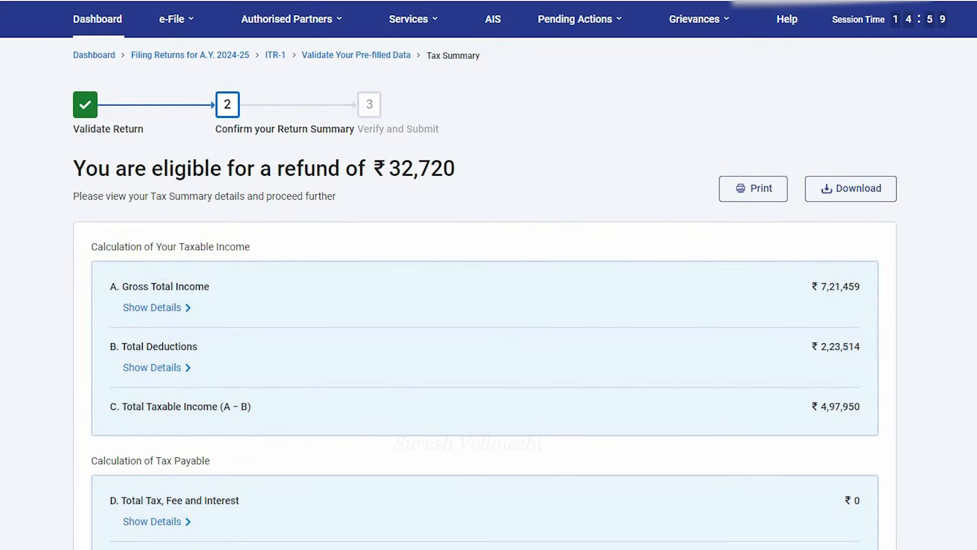
pyautogui.scroll(-5, 849, 480)
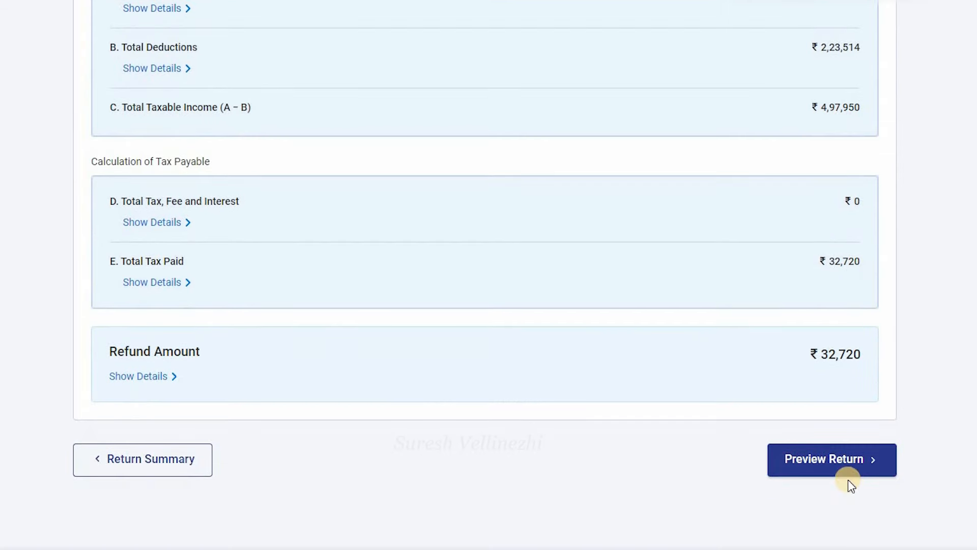
pyautogui.click(856, 465)
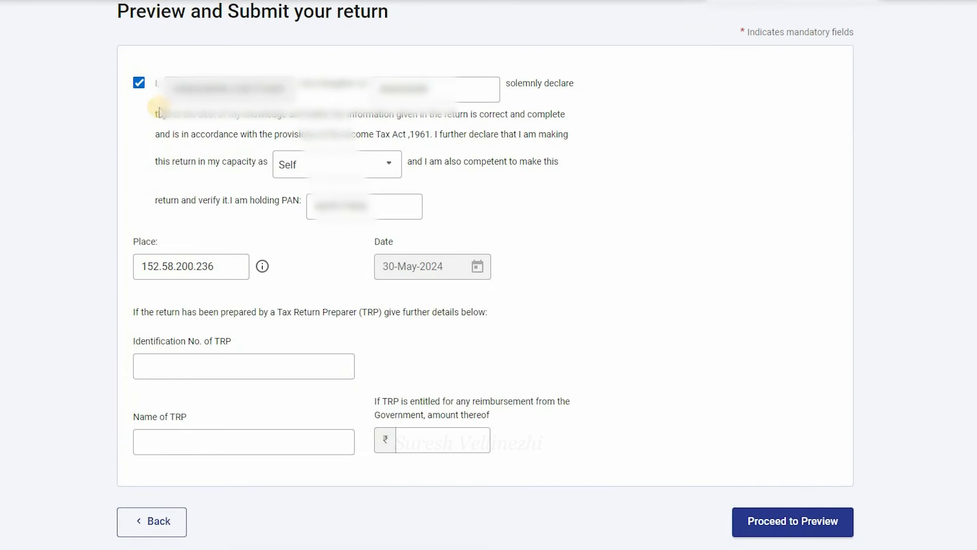
pyautogui.click(139, 82)
pyautogui.click(139, 83)
pyautogui.click(818, 520)
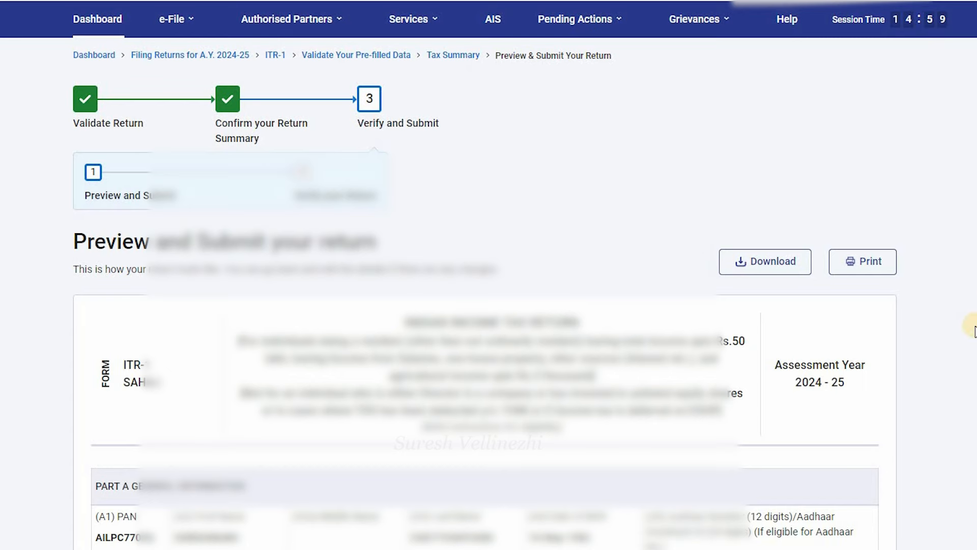
# Step: Download the previewed ITR-1 return for assessment year 2024-25
pyautogui.scroll(-2, 794, 204)
pyautogui.click(765, 152)
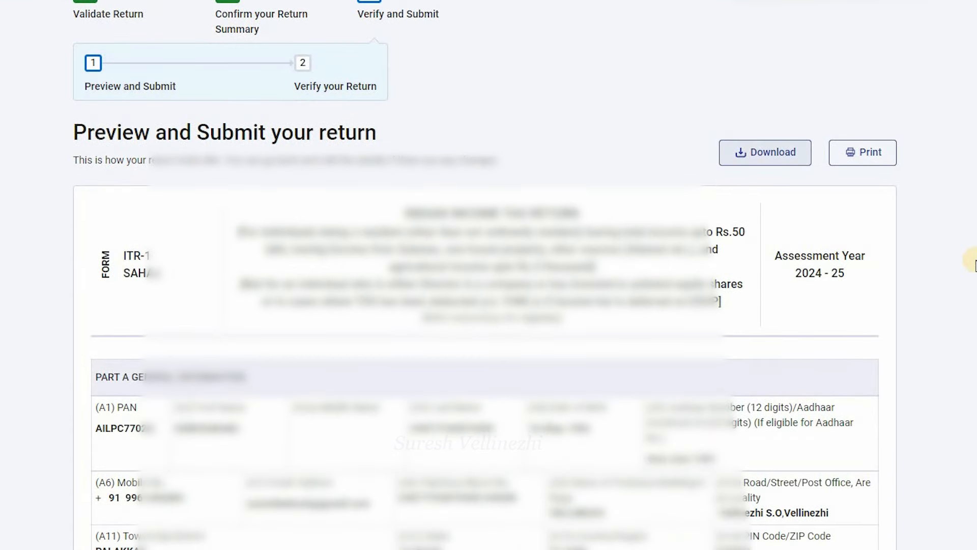
pyautogui.scroll(2, 974, 265)
pyautogui.scroll(-2, 975, 265)
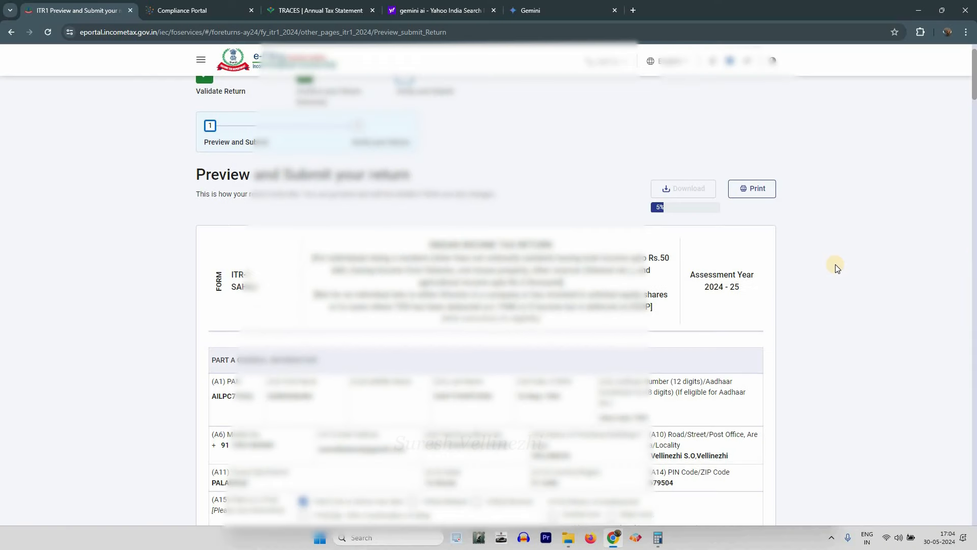
# Step: Check the previewed return from the general information and salary details through the verification section, then submit it for validation
pyautogui.scroll(-2, 975, 265)
pyautogui.scroll(-2, 836, 265)
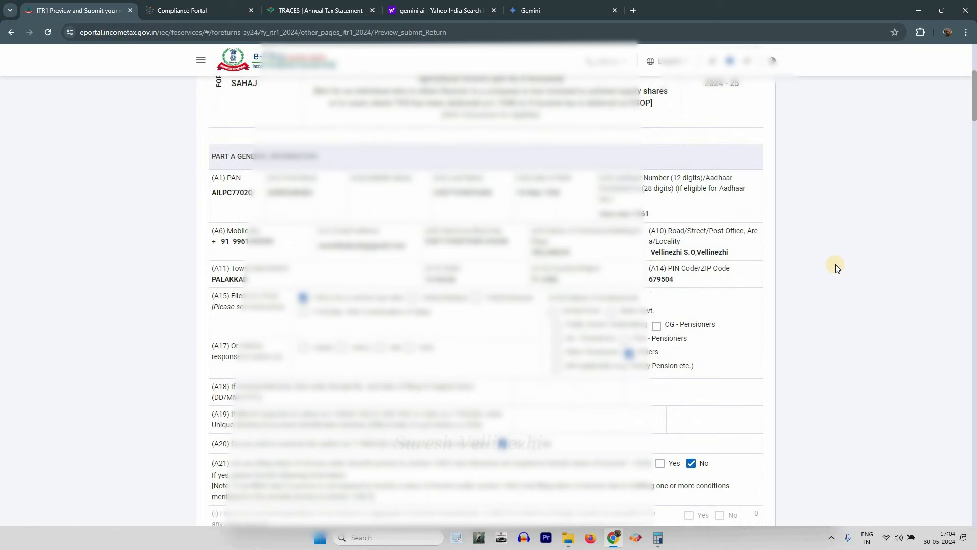
pyautogui.scroll(-6, 836, 265)
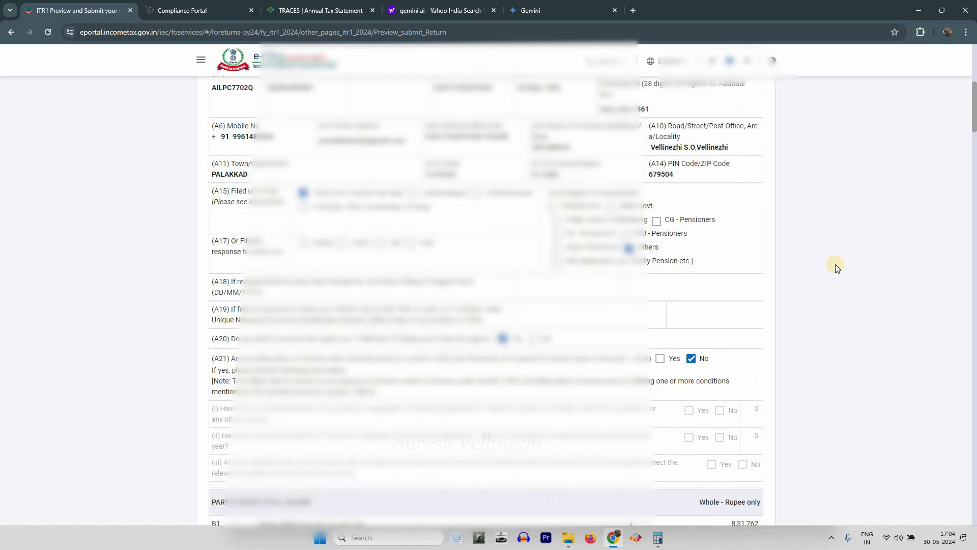
pyautogui.scroll(-2, 837, 266)
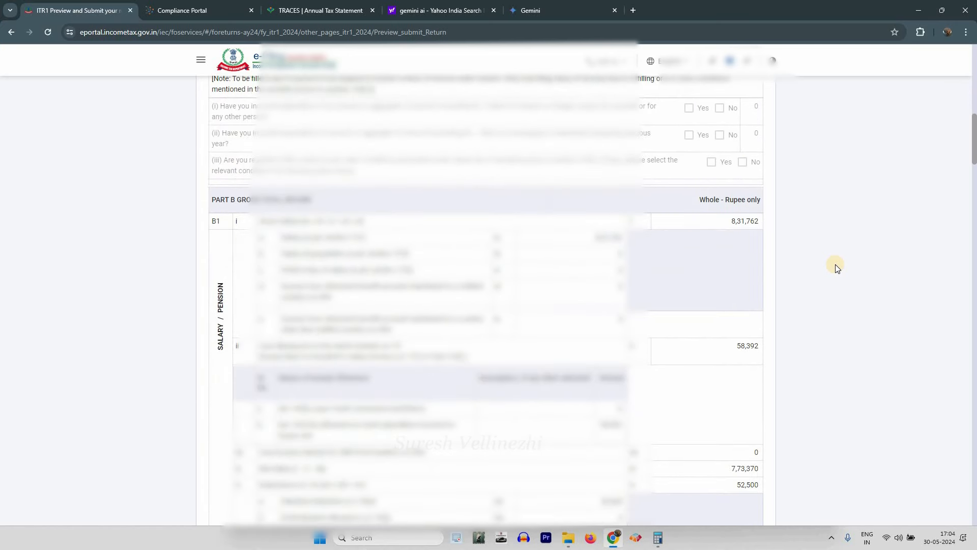
pyautogui.scroll(-3, 838, 260)
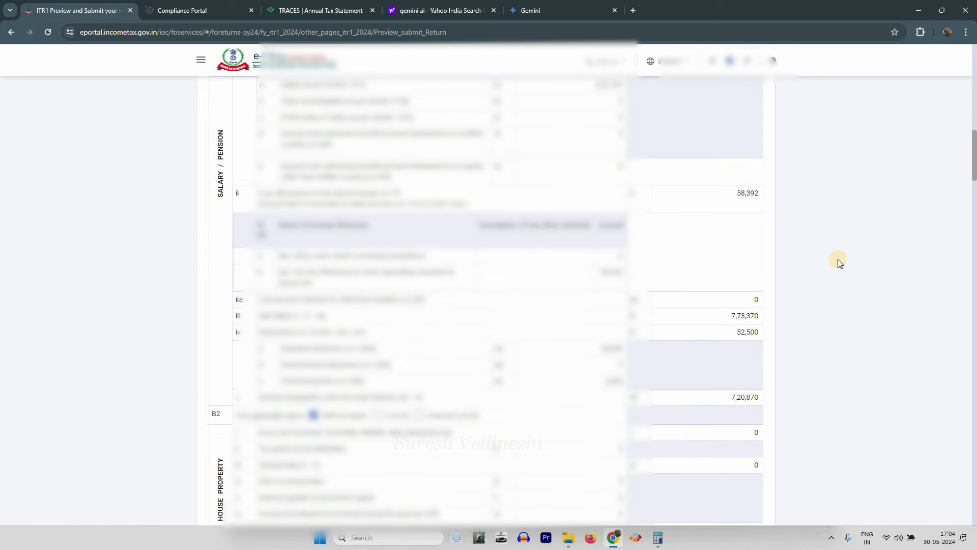
pyautogui.scroll(-10, 839, 258)
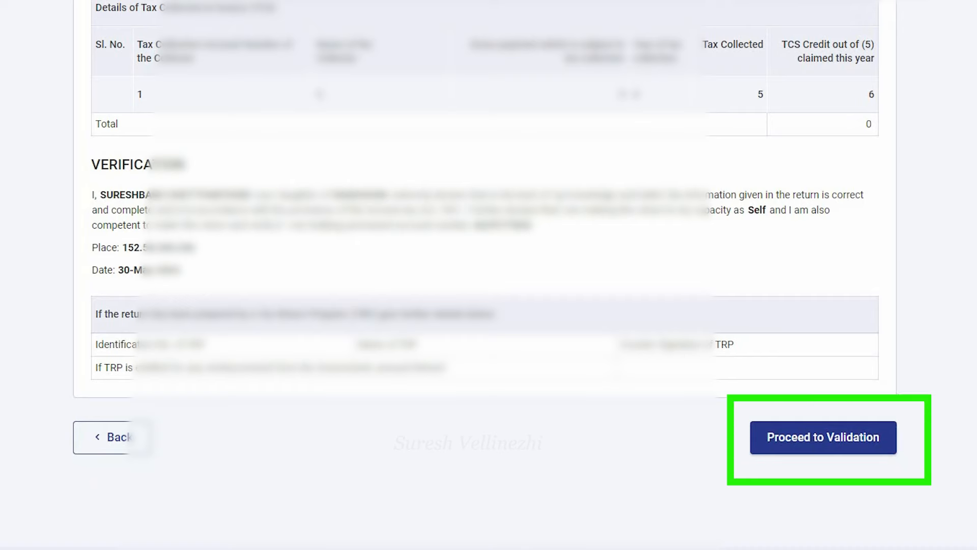
pyautogui.click(843, 456)
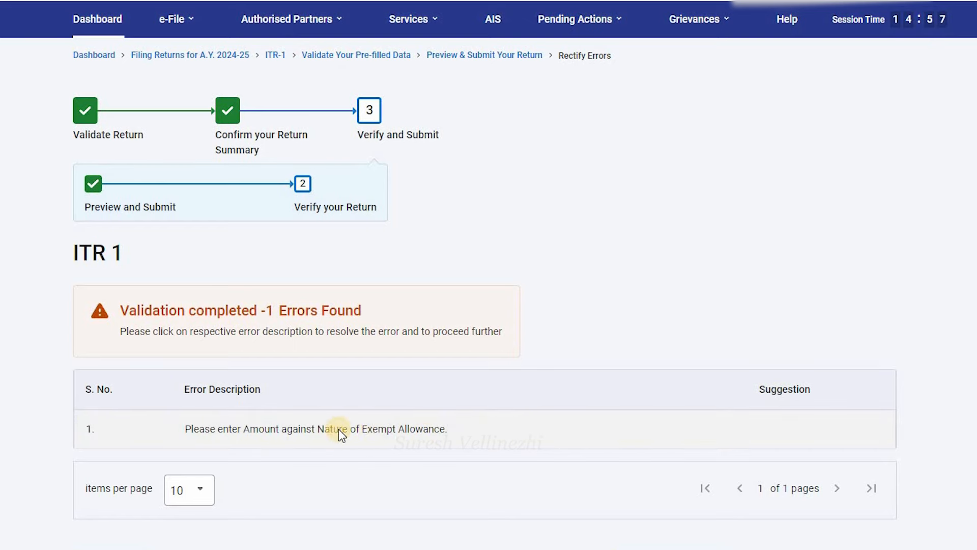
# Step: Open the exempt allowance validation error and delete the Sec 10(5) Leave Travel Concession/Assistance entry from the exempt allowances
pyautogui.scroll(-2, 340, 327)
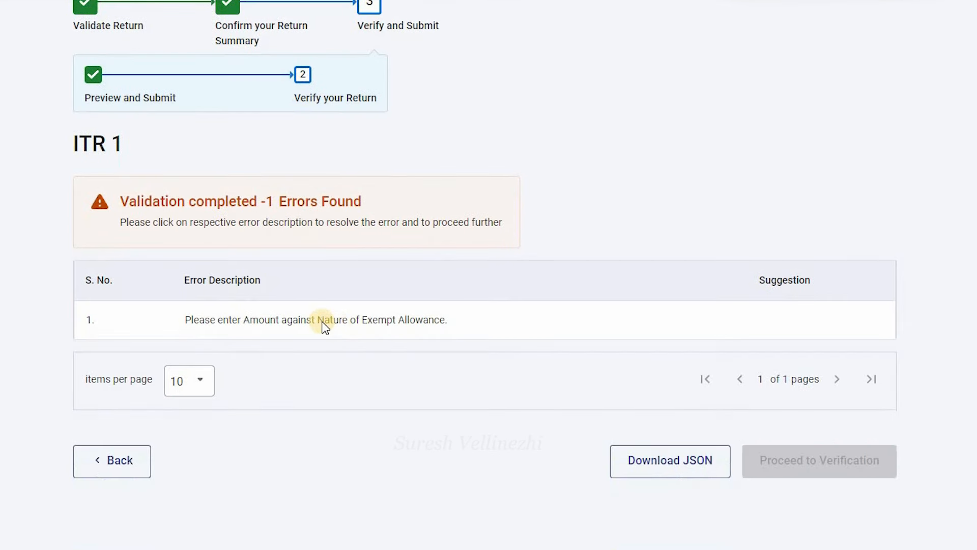
pyautogui.click(718, 303)
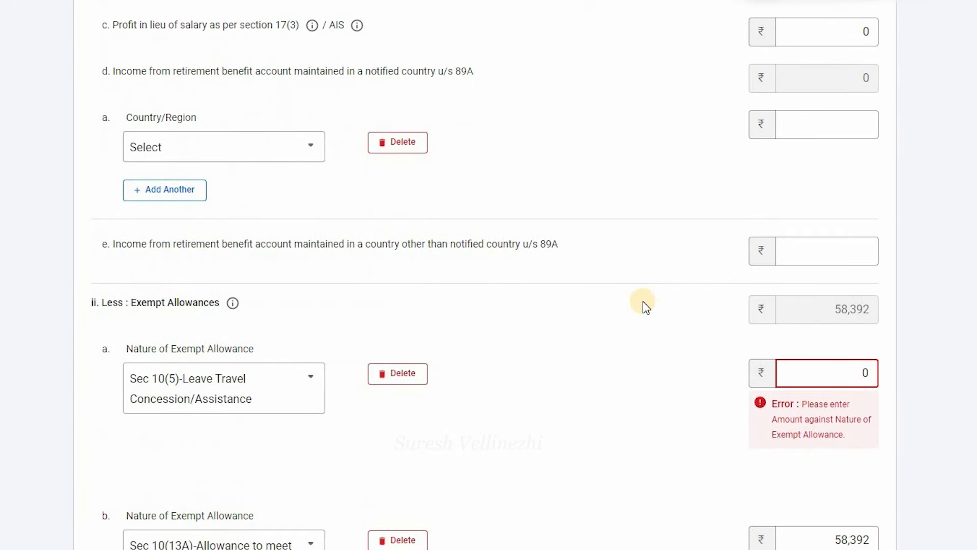
pyautogui.scroll(-4, 642, 304)
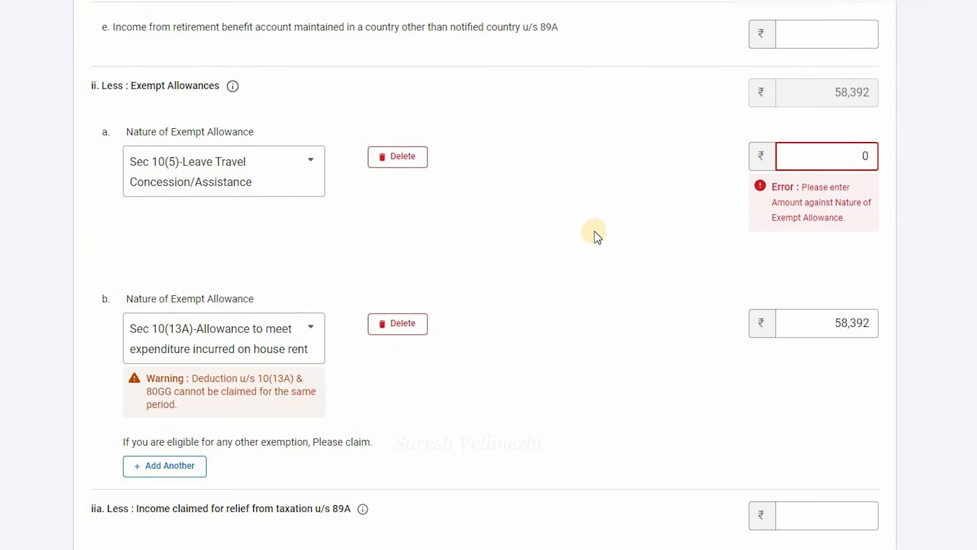
pyautogui.click(398, 156)
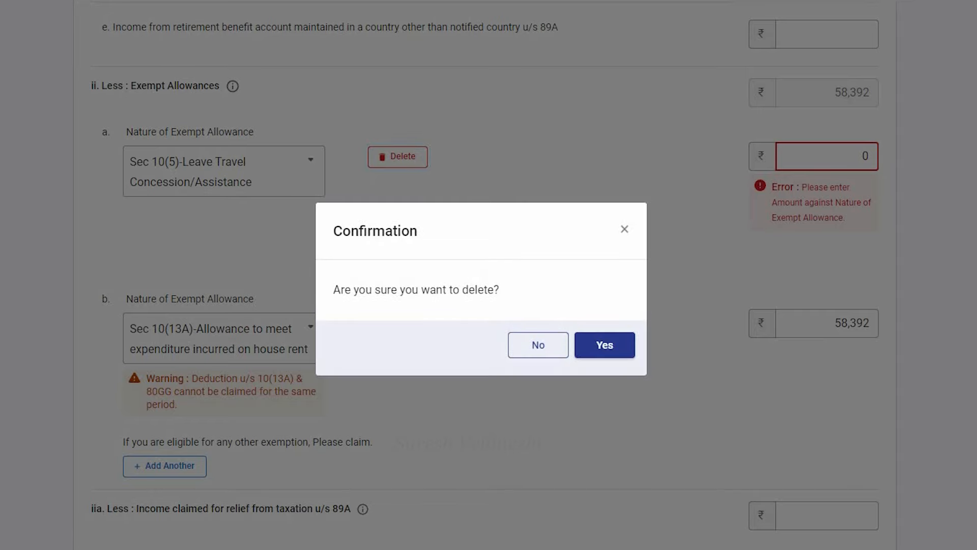
pyautogui.click(605, 342)
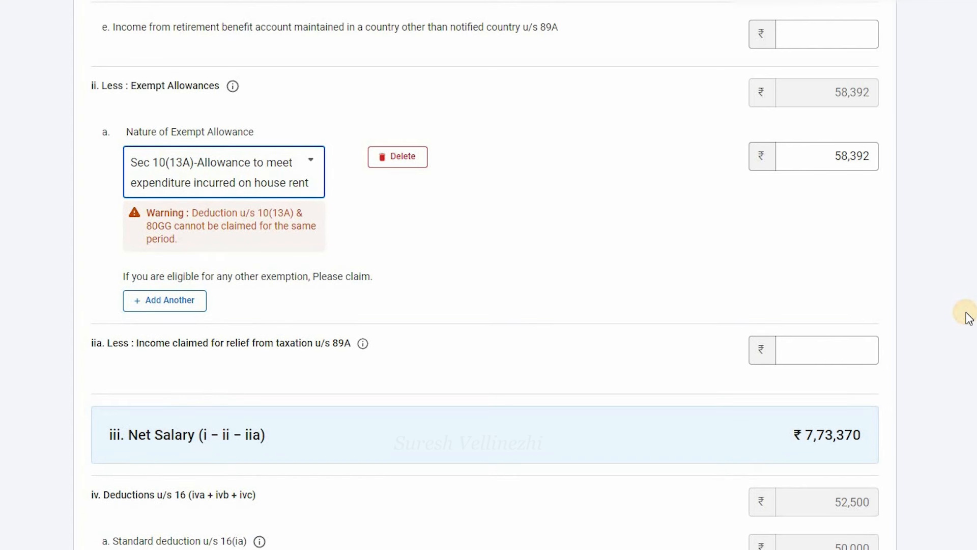
# Step: Recheck the remaining Sec 10(13A) exempt allowance and the section 16 deductions, then save the salary details
pyautogui.scroll(-7, 924, 411)
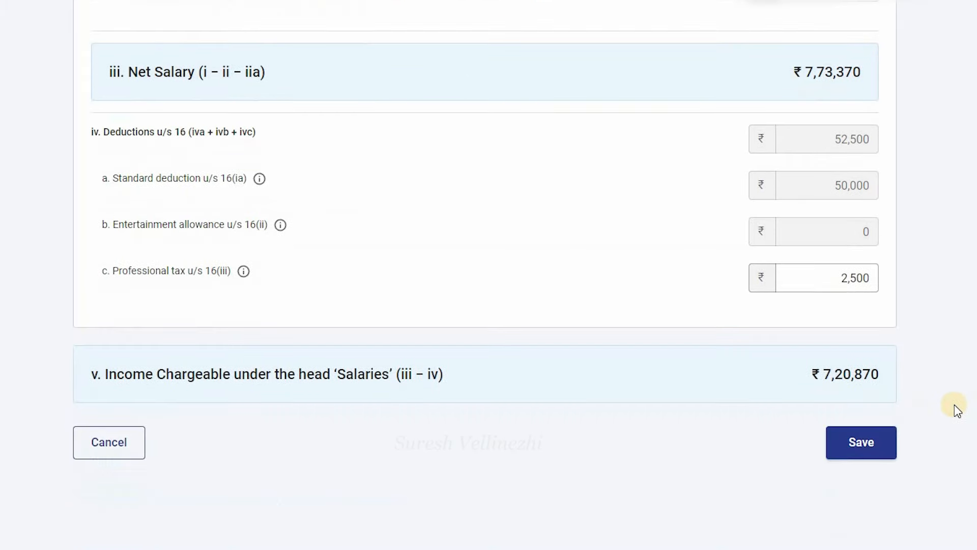
pyautogui.scroll(2, 952, 377)
pyautogui.scroll(6, 946, 353)
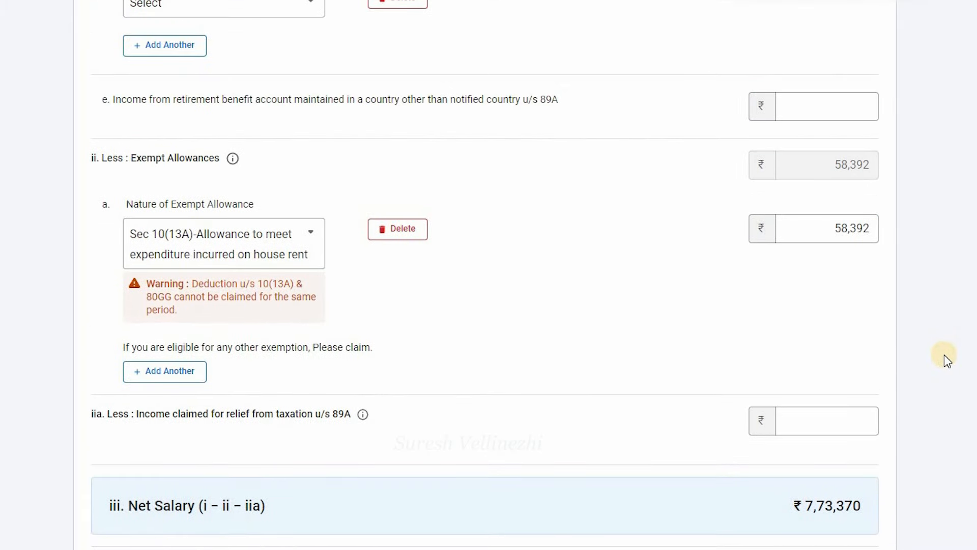
pyautogui.scroll(-7, 949, 462)
pyautogui.click(863, 521)
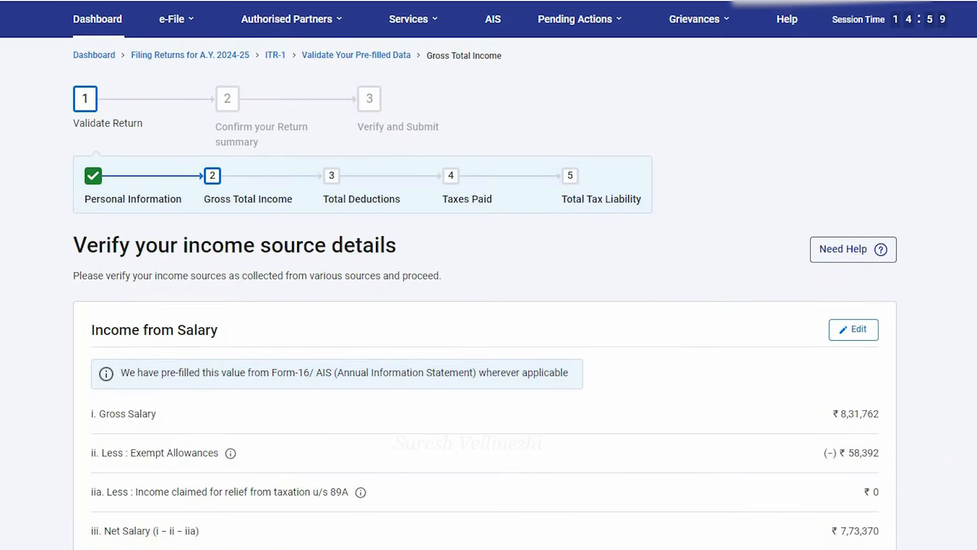
# Step: Confirm the gross total income again and proceed from the return summary to the tax summary
pyautogui.scroll(-20, 873, 480)
pyautogui.click(882, 490)
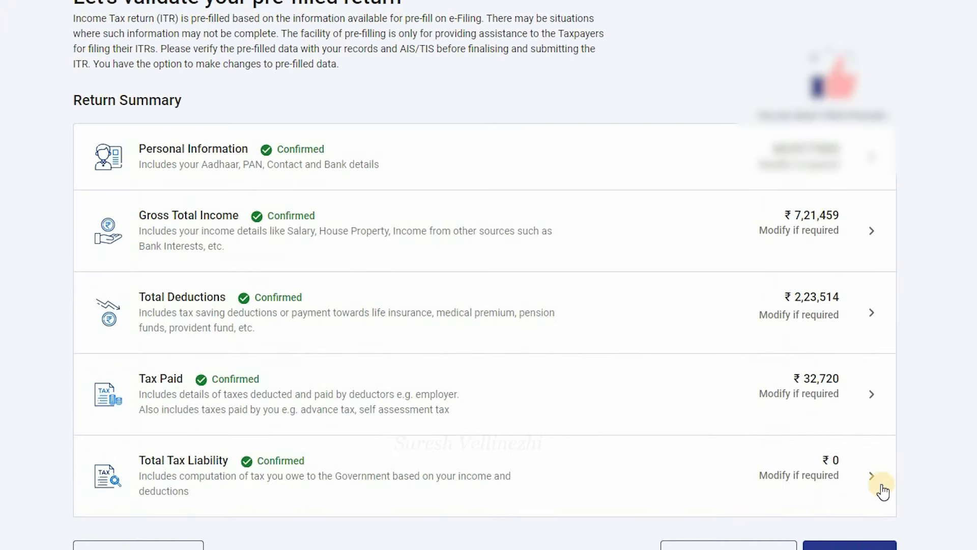
pyautogui.scroll(-3, 882, 490)
pyautogui.click(855, 483)
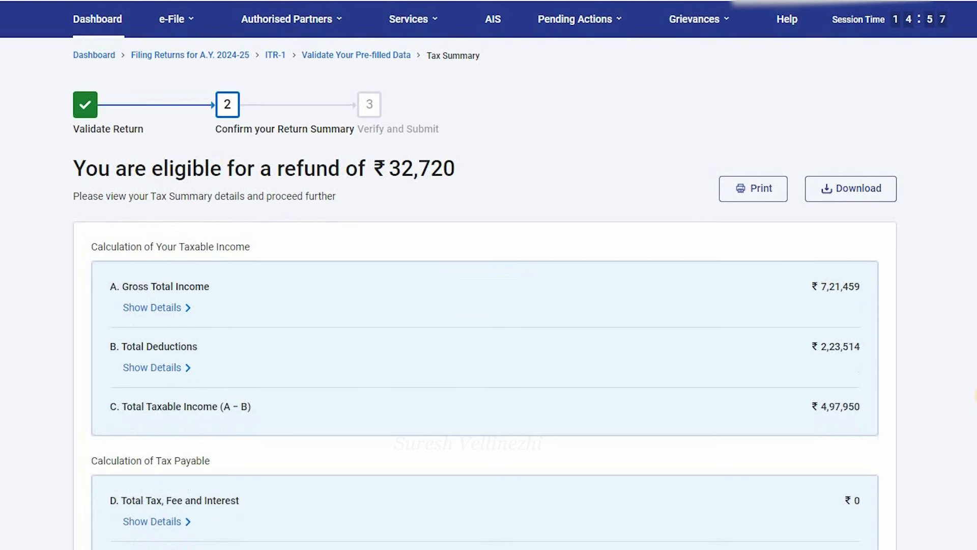
# Step: Preview the corrected return, validate it again and proceed to the verification of the return
pyautogui.scroll(-6, 848, 469)
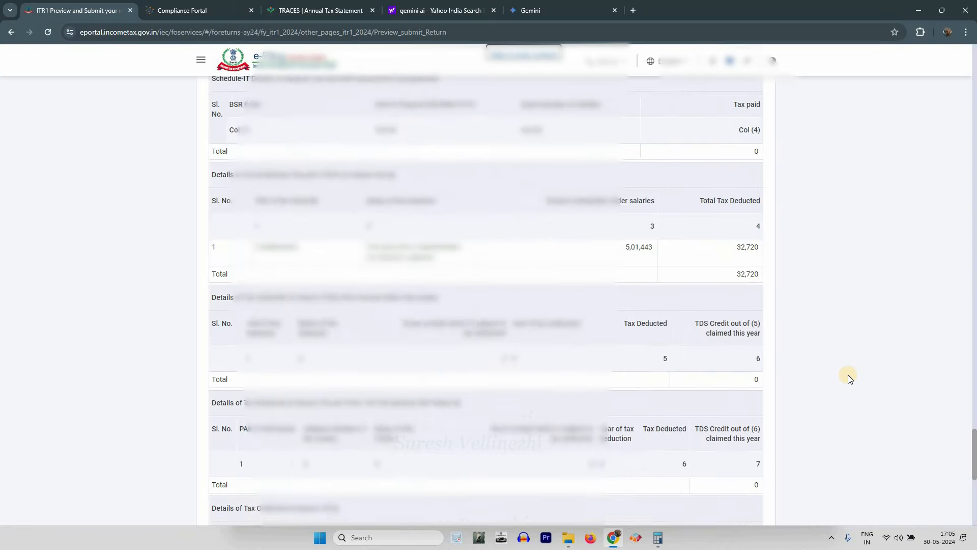
pyautogui.scroll(-5, 848, 375)
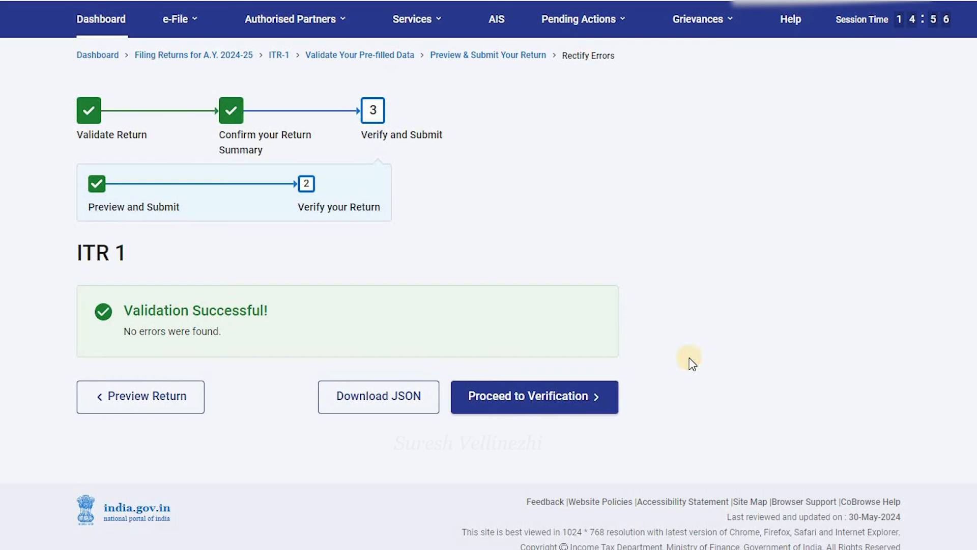
pyautogui.click(535, 399)
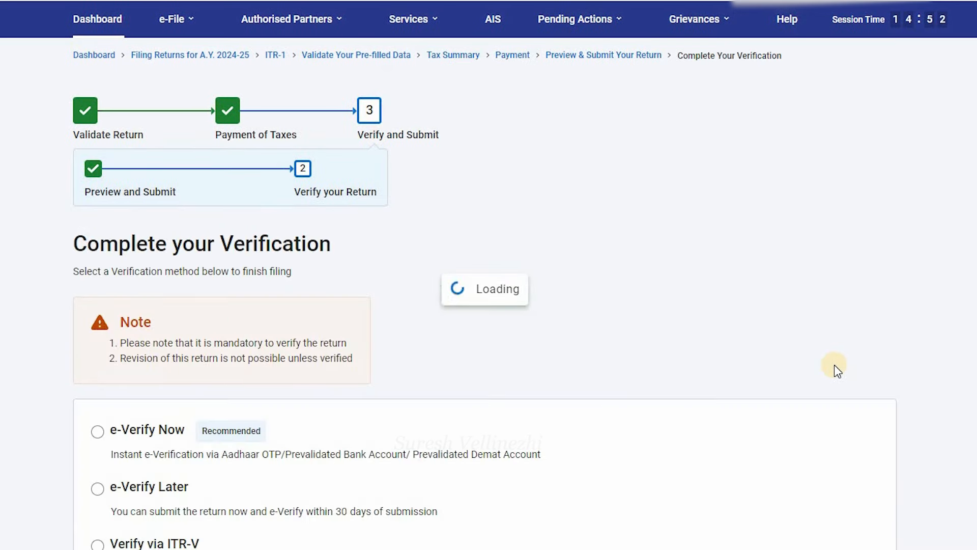
# Step: Choose e-Verify Now as the method for completing the return's verification and continue
pyautogui.scroll(-3, 425, 359)
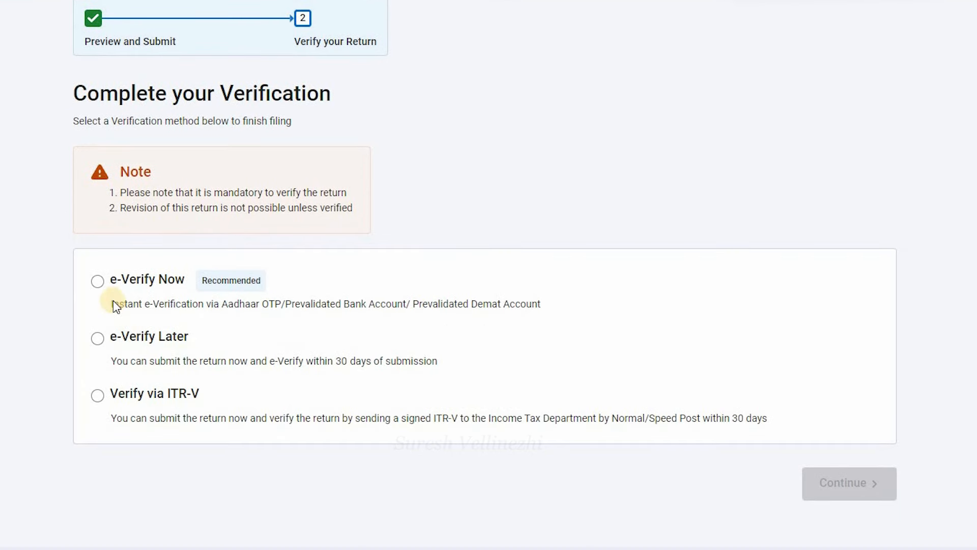
pyautogui.click(98, 281)
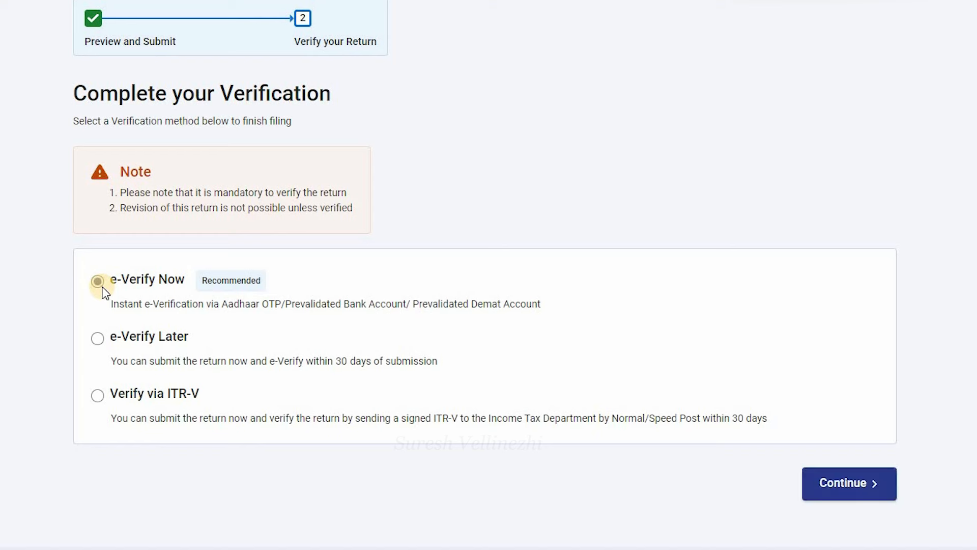
pyautogui.click(875, 490)
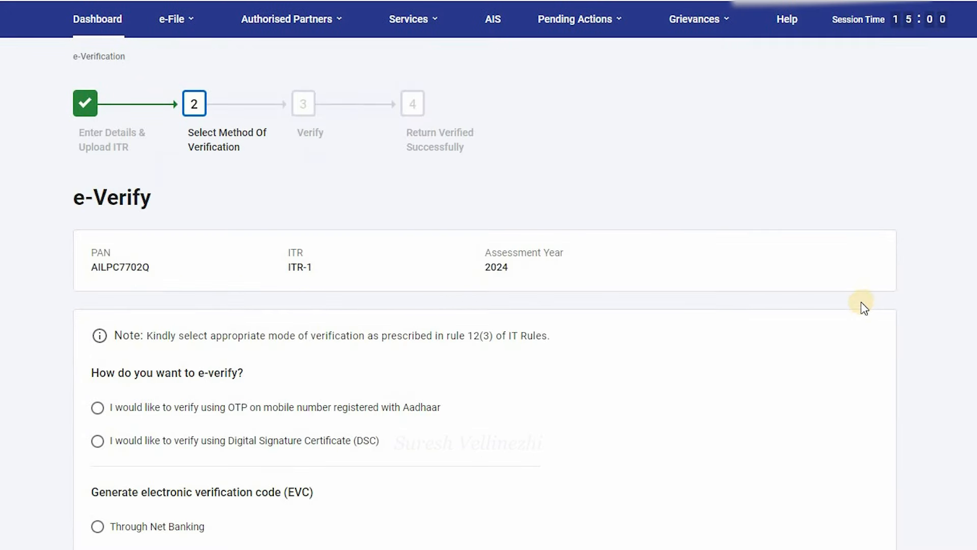
# Step: Choose e-verification by OTP on the Aadhaar-registered mobile number, agree to validate the Aadhaar details and generate the OTP
pyautogui.scroll(-3, 567, 296)
pyautogui.click(98, 225)
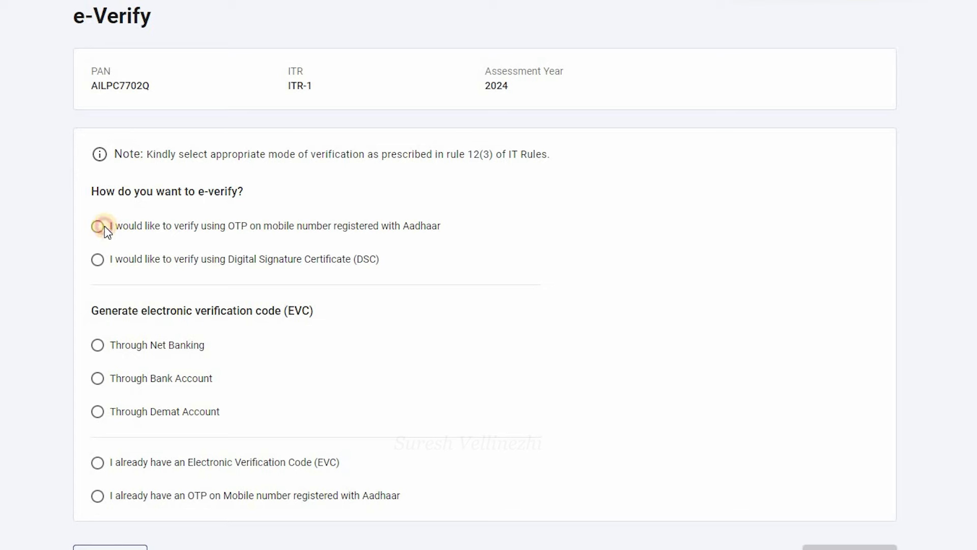
pyautogui.scroll(1, 481, 349)
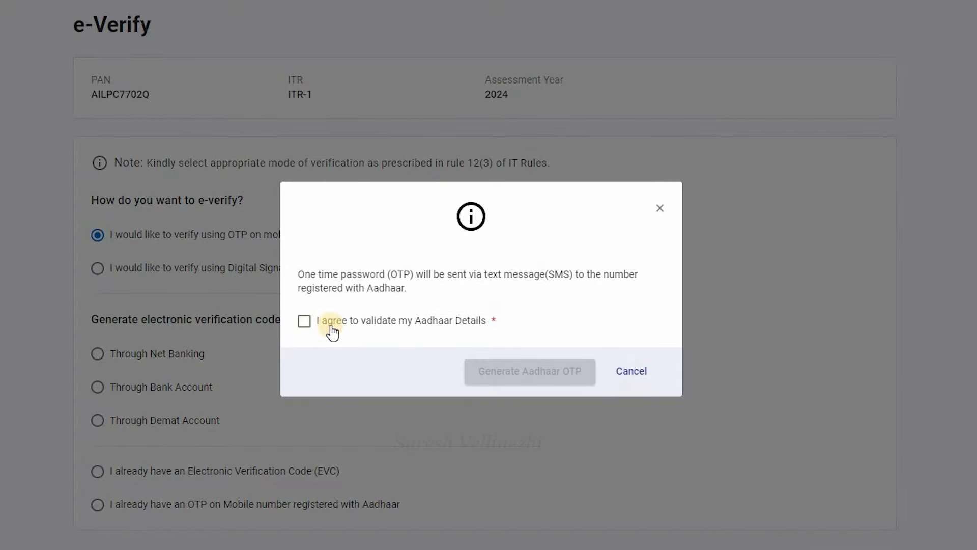
pyautogui.click(332, 331)
pyautogui.click(544, 378)
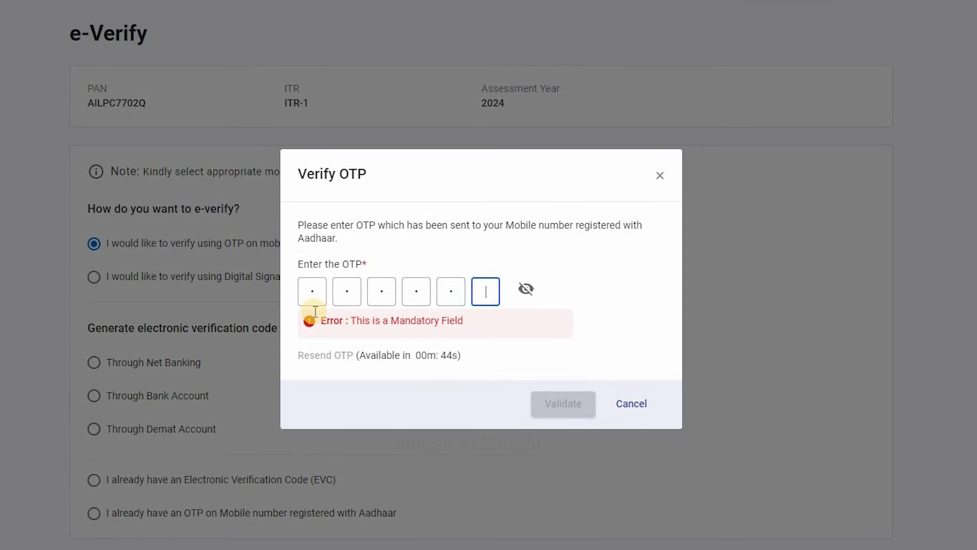
# Step: Enter and validate the Aadhaar OTP, and confirm the submission of the return
pyautogui.write('1')
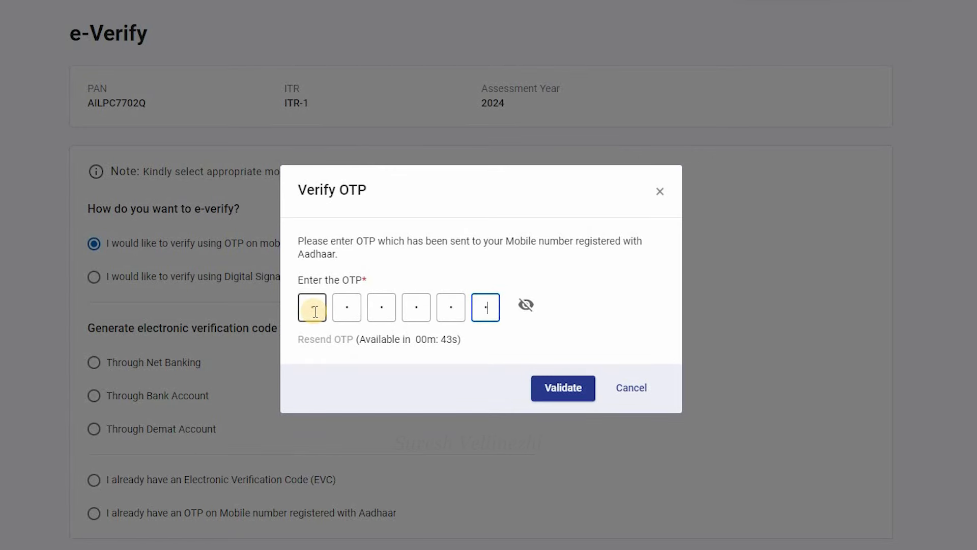
pyautogui.click(576, 395)
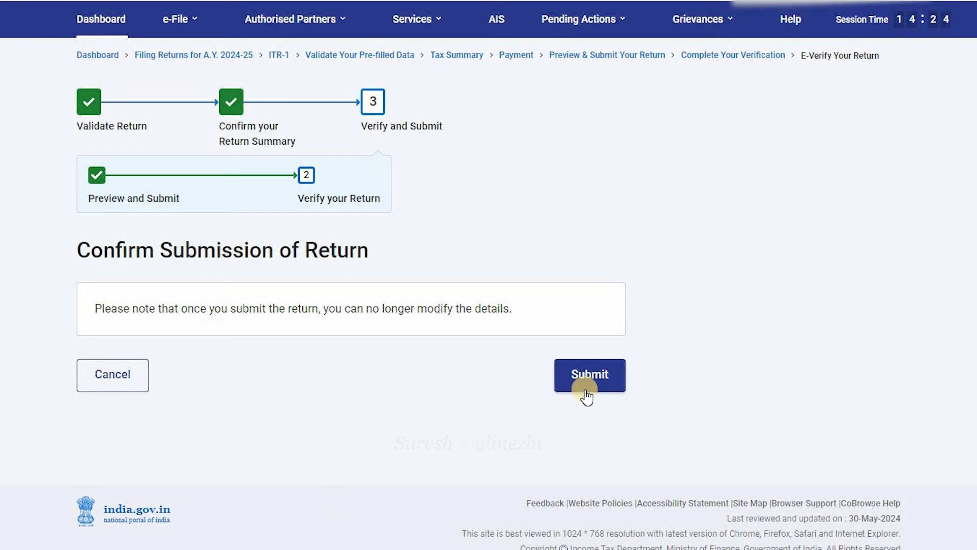
pyautogui.click(598, 390)
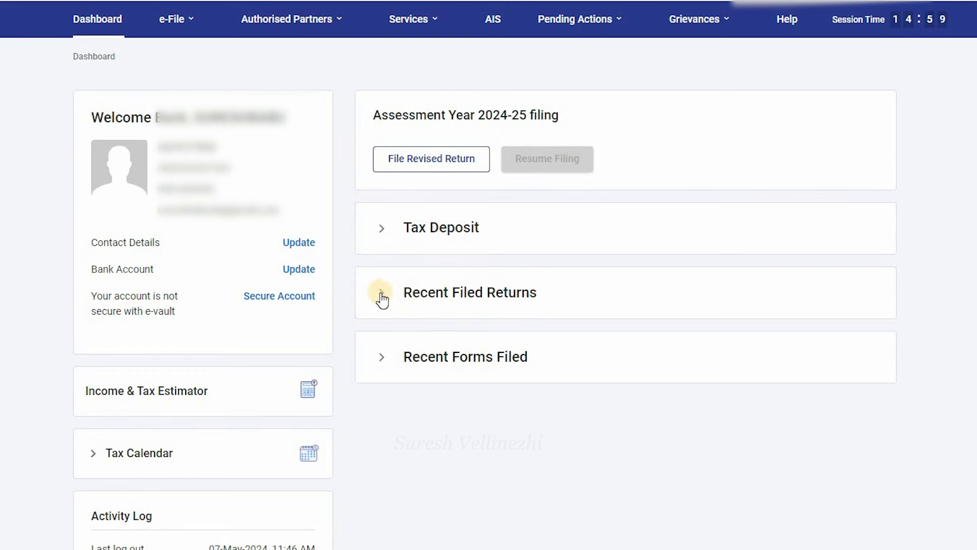
# Step: Open the Know Your Refund Status service and submit a refund status request for assessment year 2024-25
pyautogui.click(410, 23)
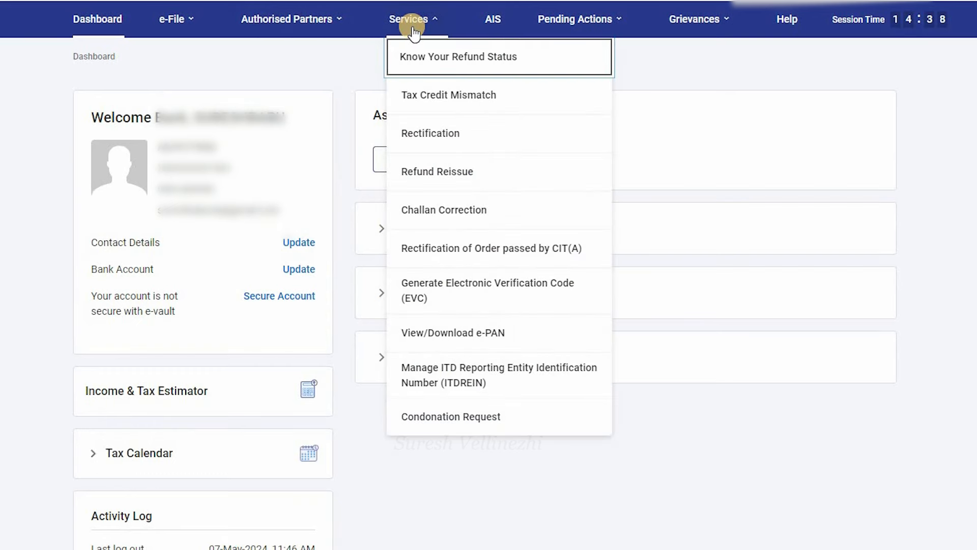
pyautogui.click(515, 61)
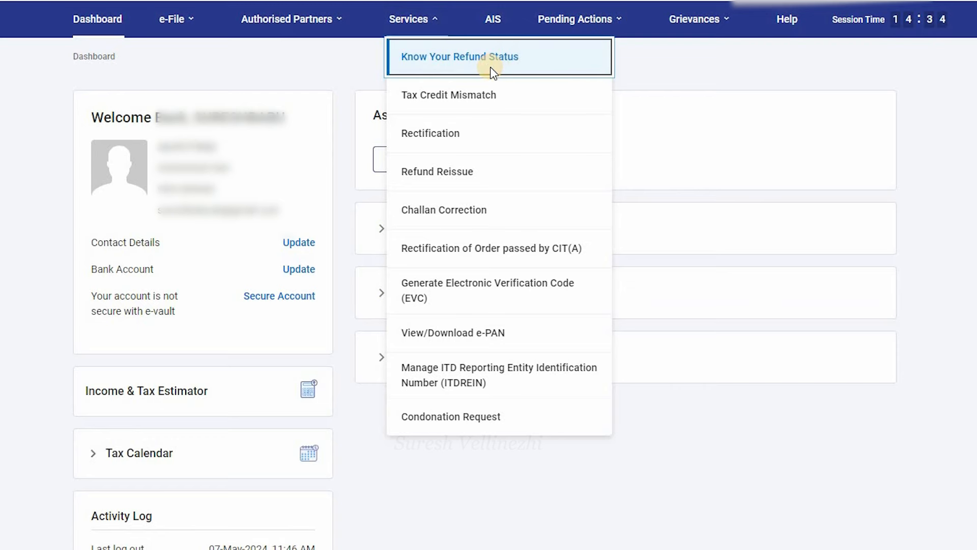
pyautogui.click(490, 66)
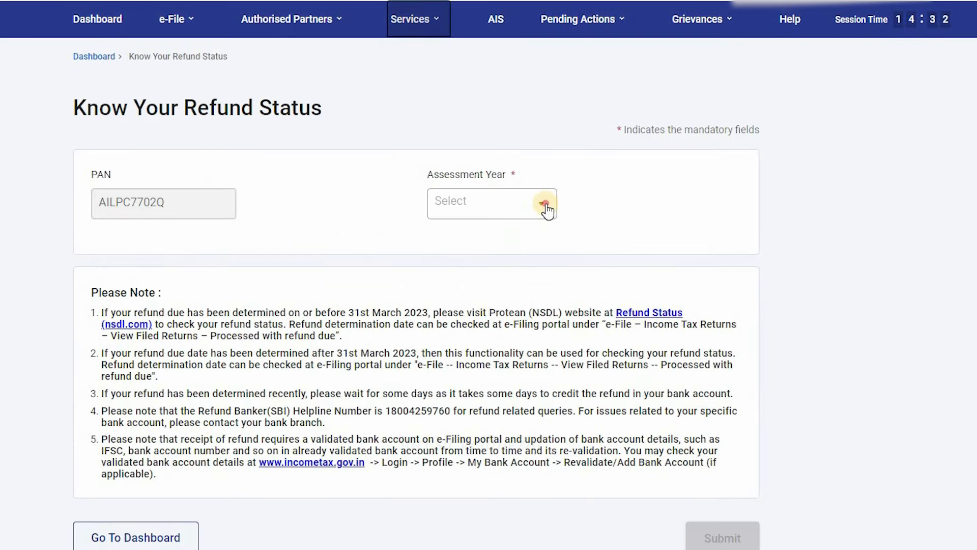
pyautogui.click(502, 210)
pyautogui.click(480, 208)
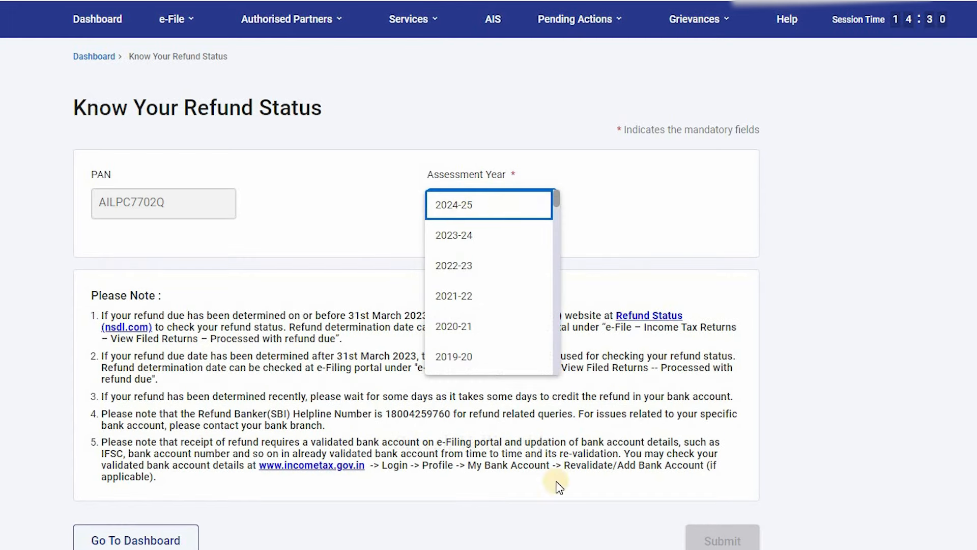
pyautogui.click(714, 547)
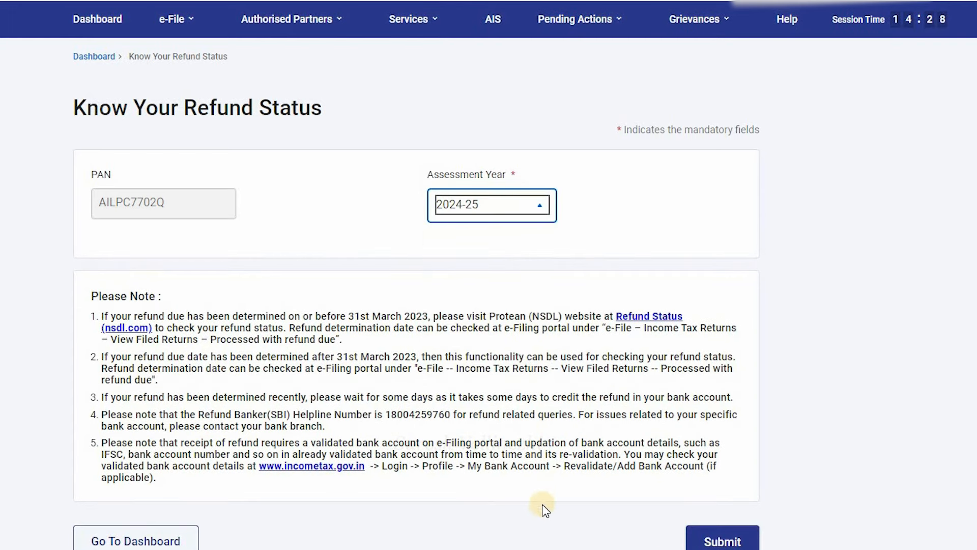